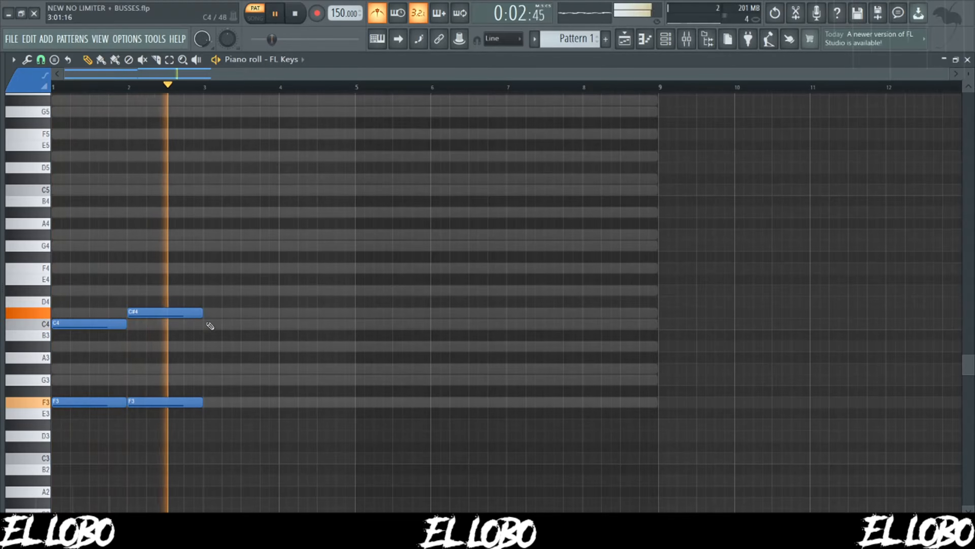
Step: Extend the FL Keys progression with one-bar notes: C4 and F3 in bar 3, A#3 and D#3 in bar 4
left_click(211, 323)
key("space")
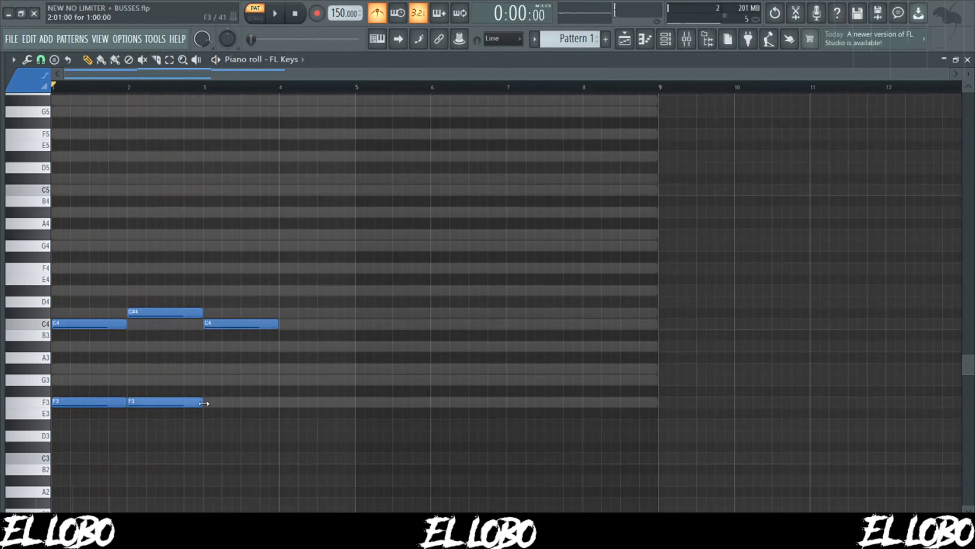
left_click(237, 399)
left_click(283, 346)
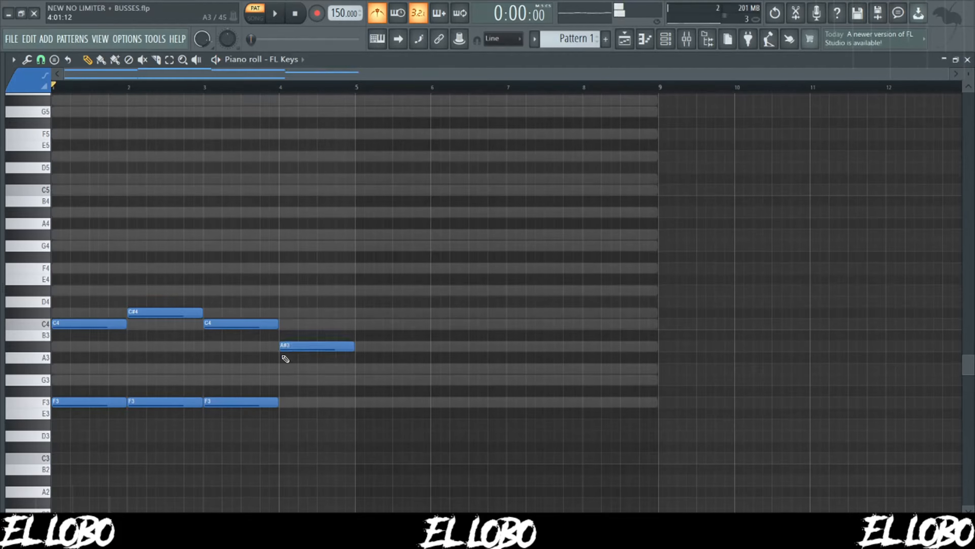
left_click(285, 423)
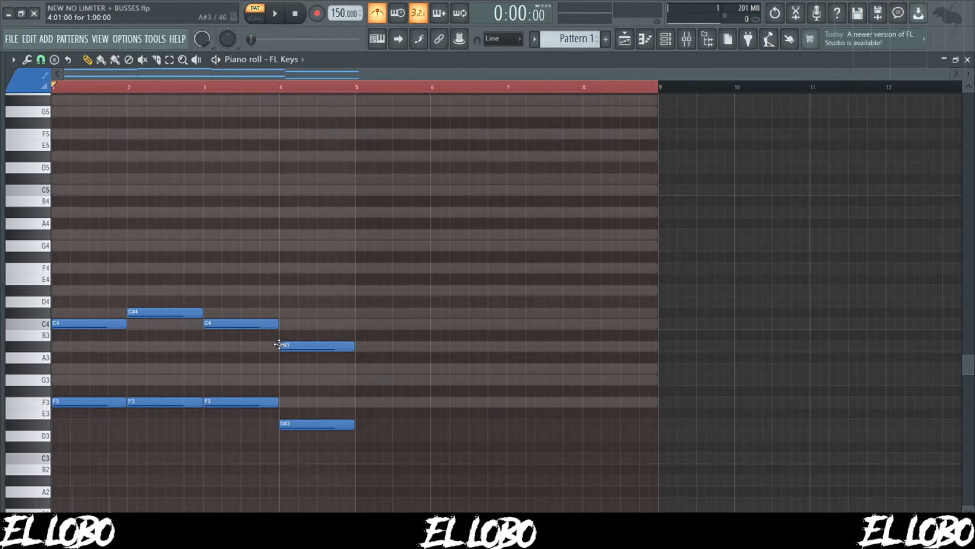
Step: Duplicate the four-bar progression into bars 5 to 8 and play it back
key("ctrl+a")
key("ctrl+b")
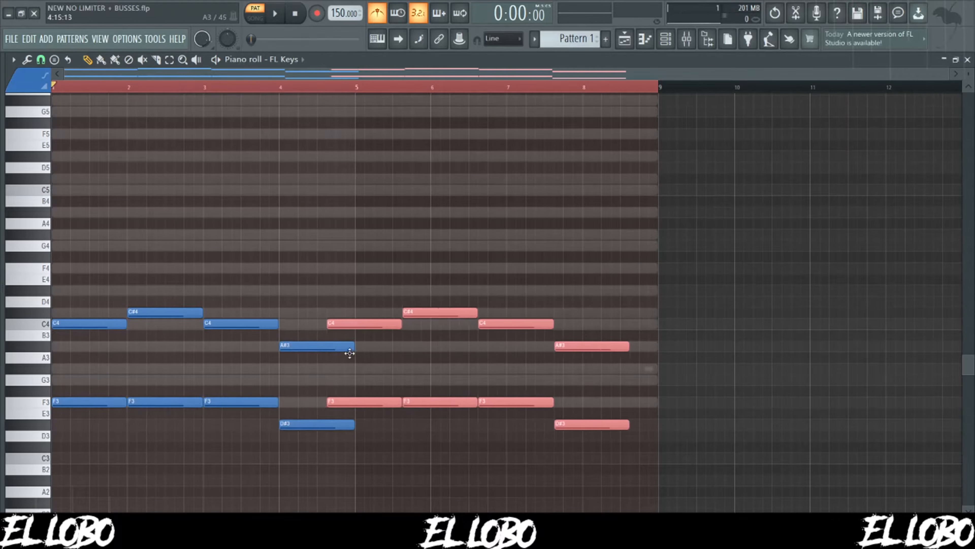
key("space")
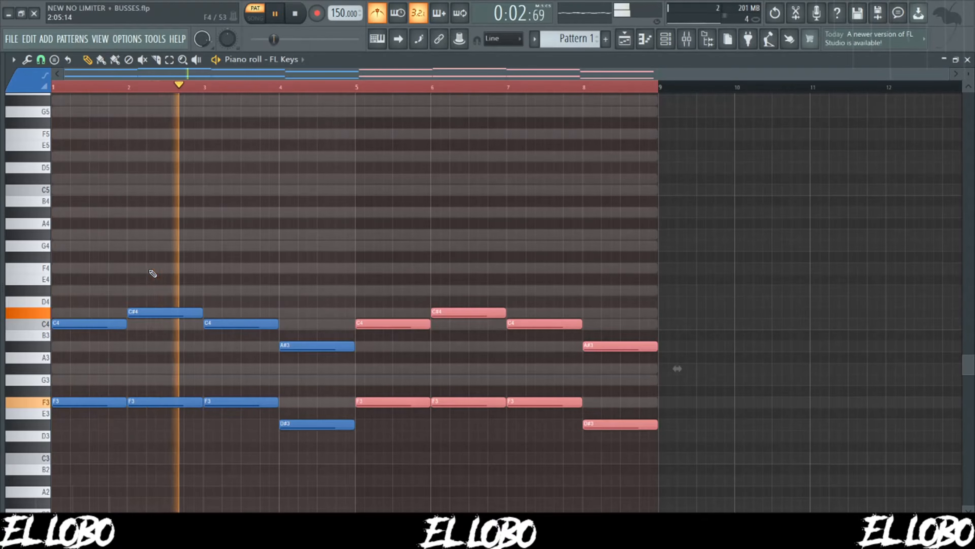
key("space")
Step: Add a one-bar D#4 note in bar 4 and layer a copy of all notes one octave higher
left_click(287, 290)
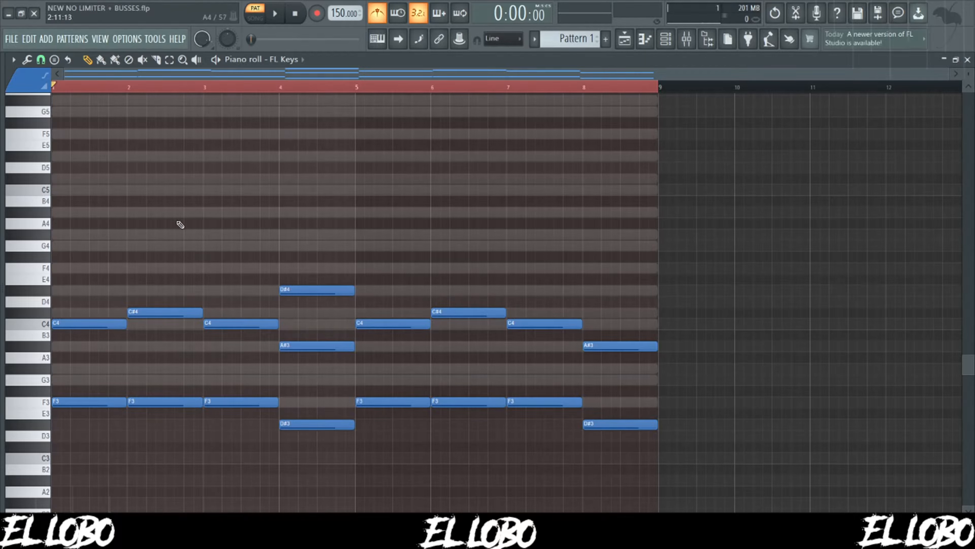
key("ctrl+a")
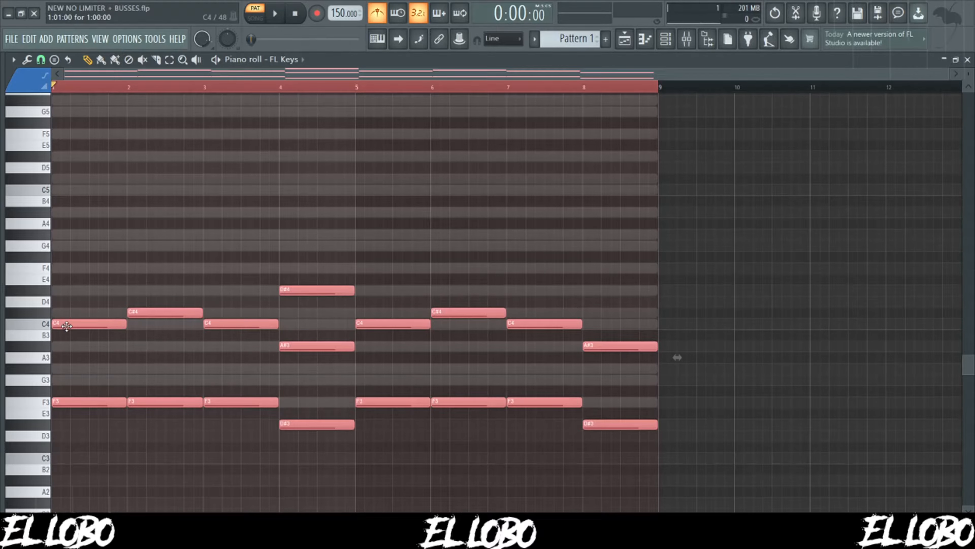
left_click_drag(67, 326, 2, 316)
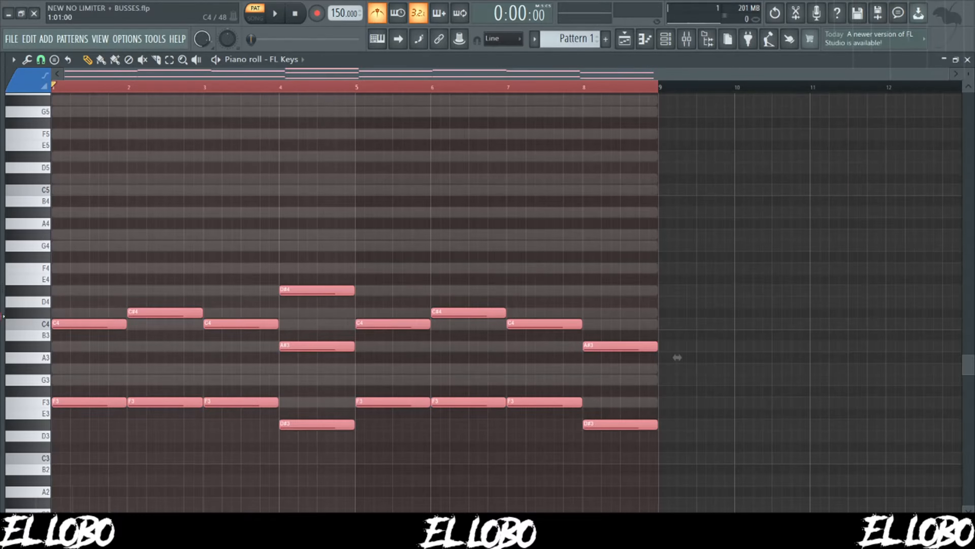
key("ctrl+Up")
Step: Play the layered chords through with the metronome turned off and the notes deselected
key("space")
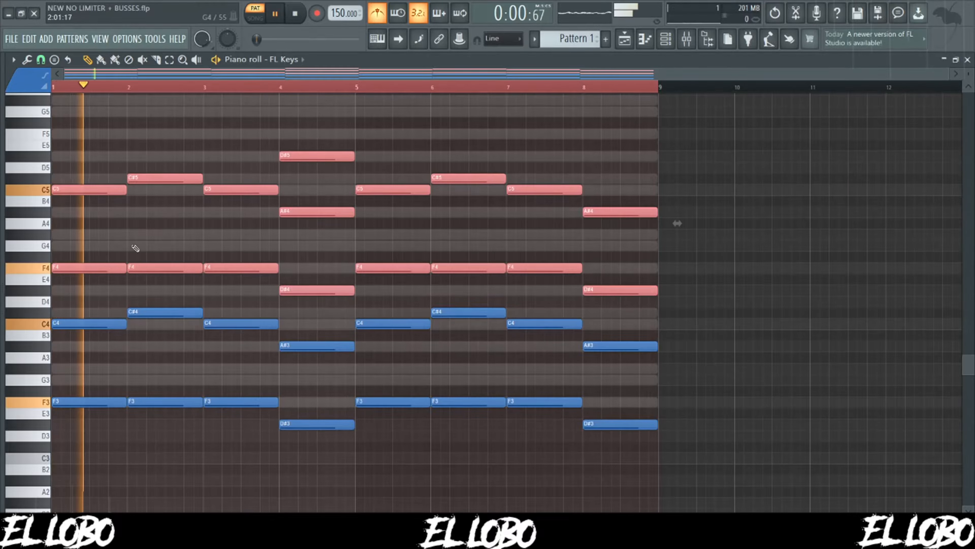
left_click(380, 15)
left_click(260, 134, "ctrl")
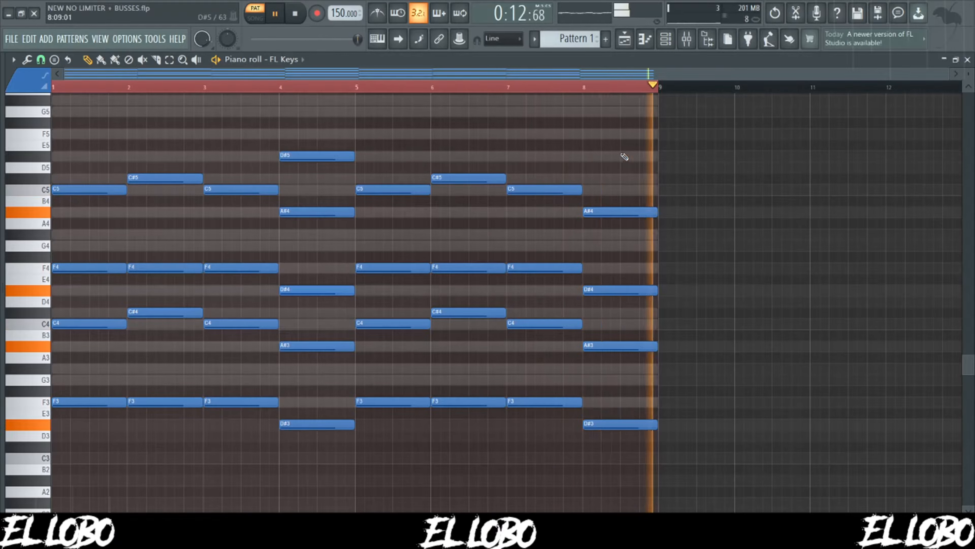
key("space")
Step: Add a Toxic Biohazard channel and paste the FL Keys chord notes into it
left_click(666, 39)
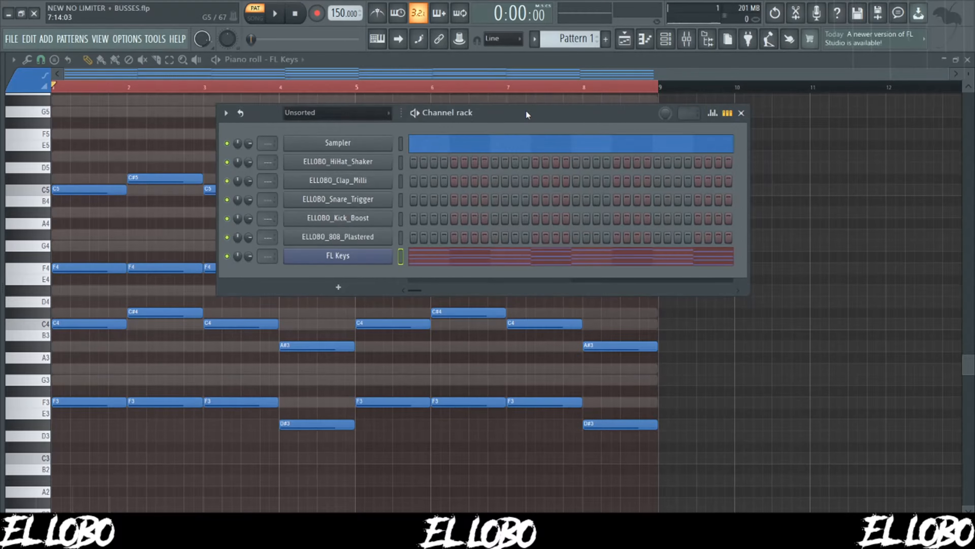
left_click(339, 288)
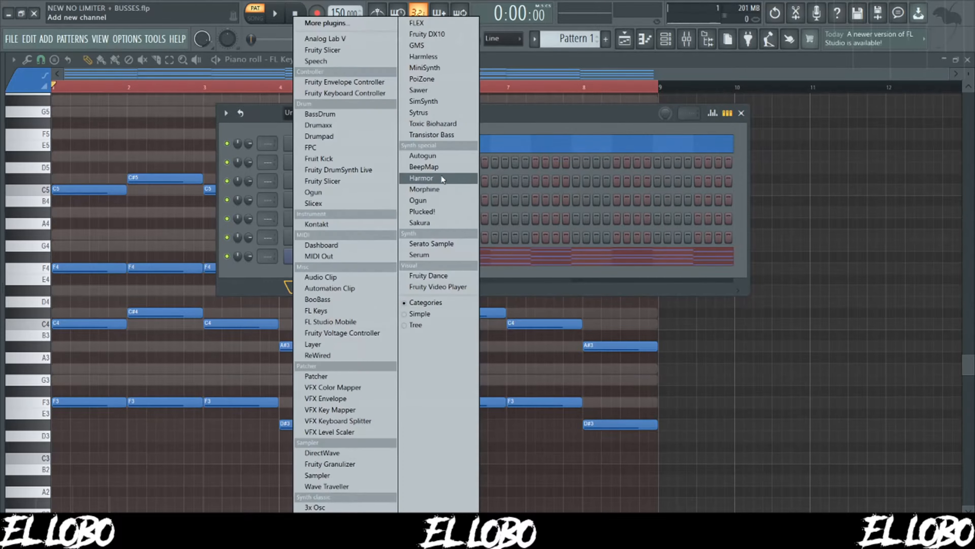
left_click(438, 123)
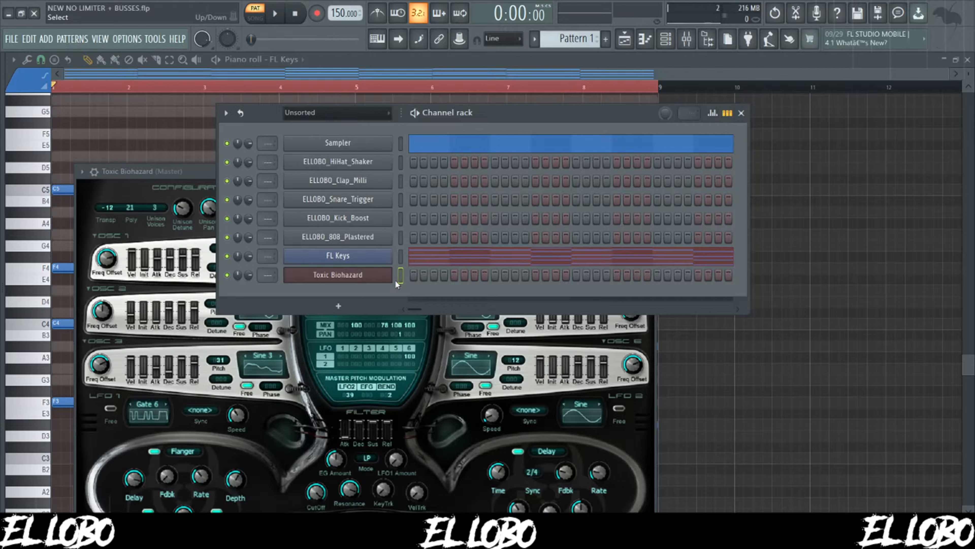
key("ctrl+v")
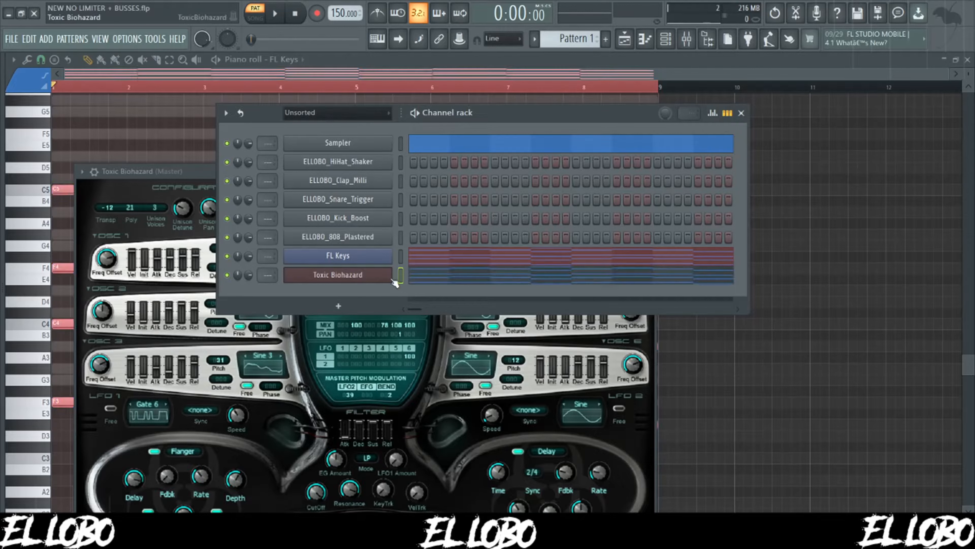
Step: Audition Toxic Biohazard presets over the playing chords, stepping forward through Beneath Me ToTc and past Darkstar 2 ToTc
left_click(199, 175)
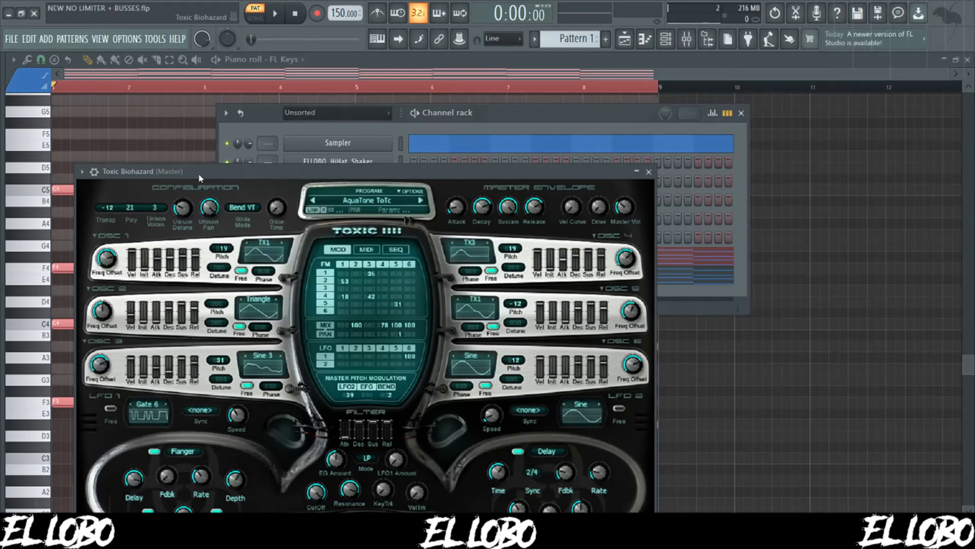
left_click_drag(218, 174, 366, 87)
key("space")
key("space")
left_click(570, 114)
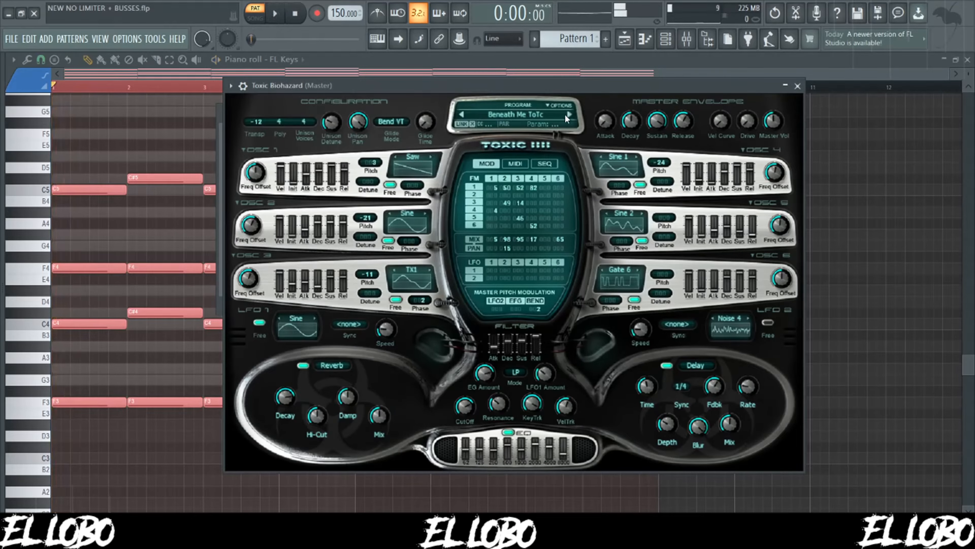
left_click(569, 114)
key("space")
left_click(569, 114)
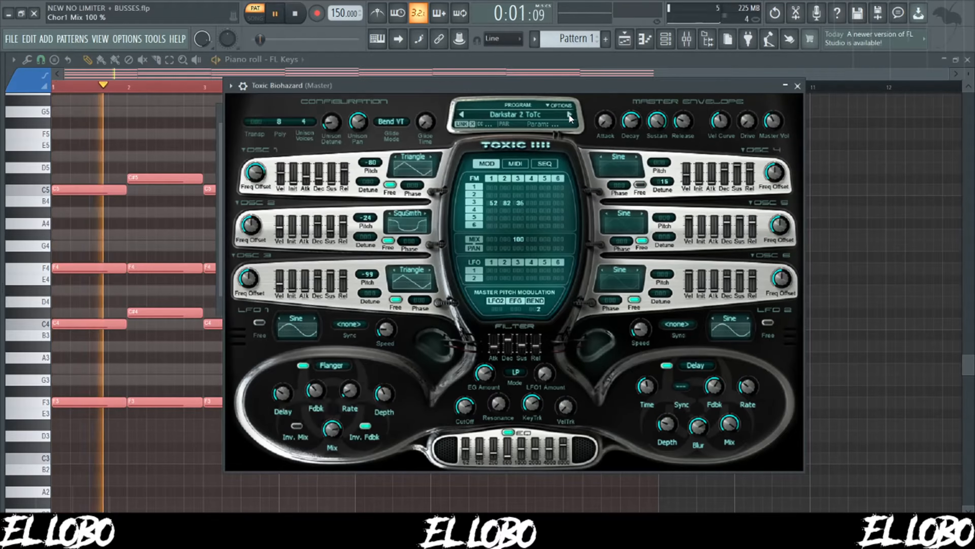
left_click(569, 116)
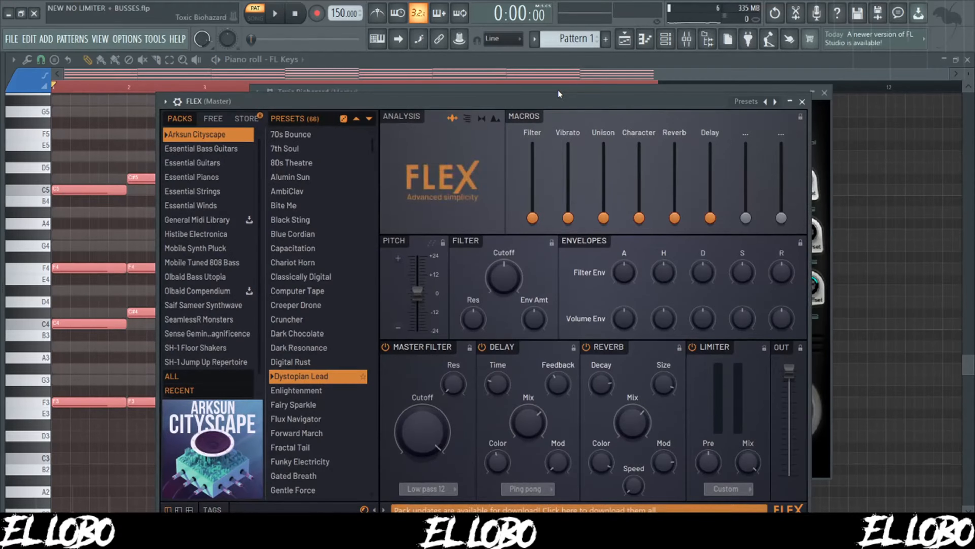
Step: Play the chords through FLEX with the Dystopian Lead preset and lower its output volume to 21%
mouse_move(558, 102)
left_mouse_down()
mouse_move(557, 136)
mouse_move(554, 103)
left_mouse_up()
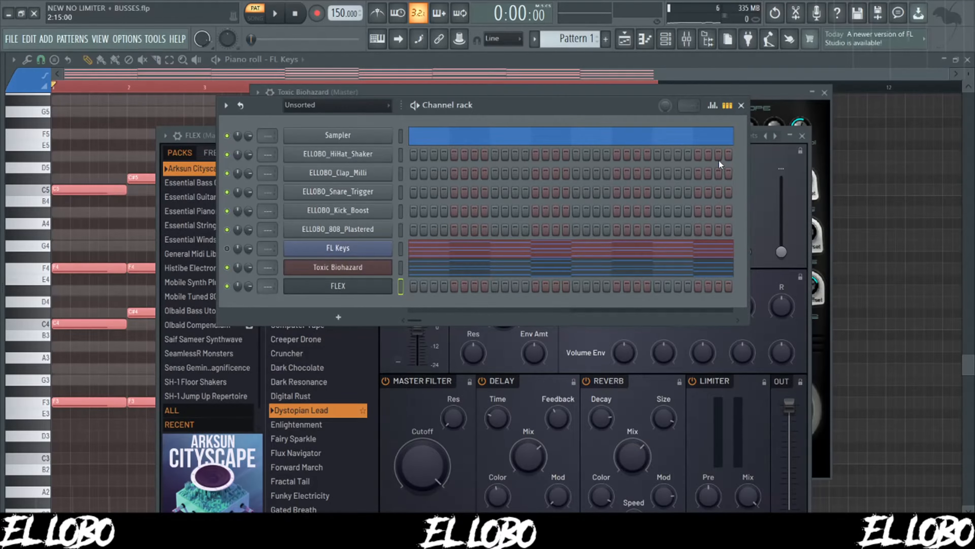
left_click_drag(634, 102, 629, 147)
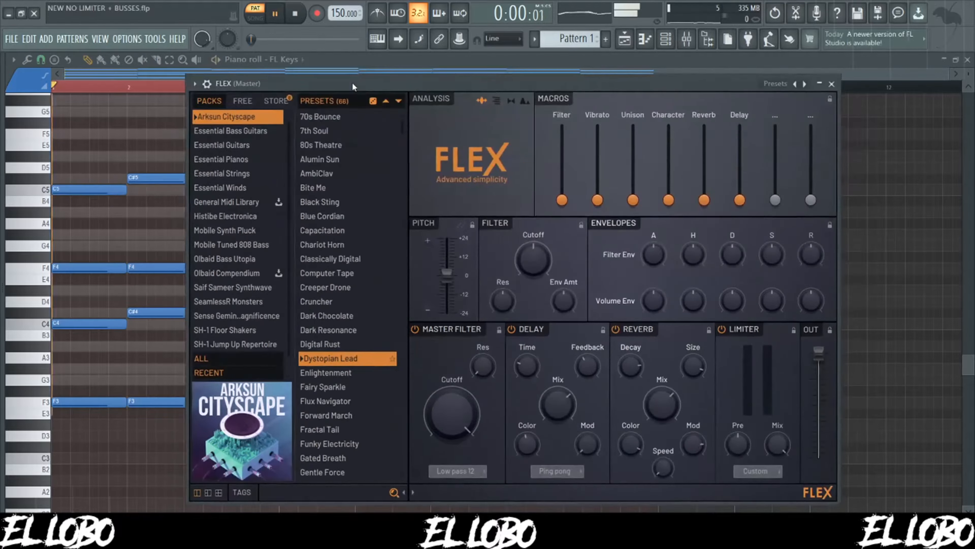
key("space")
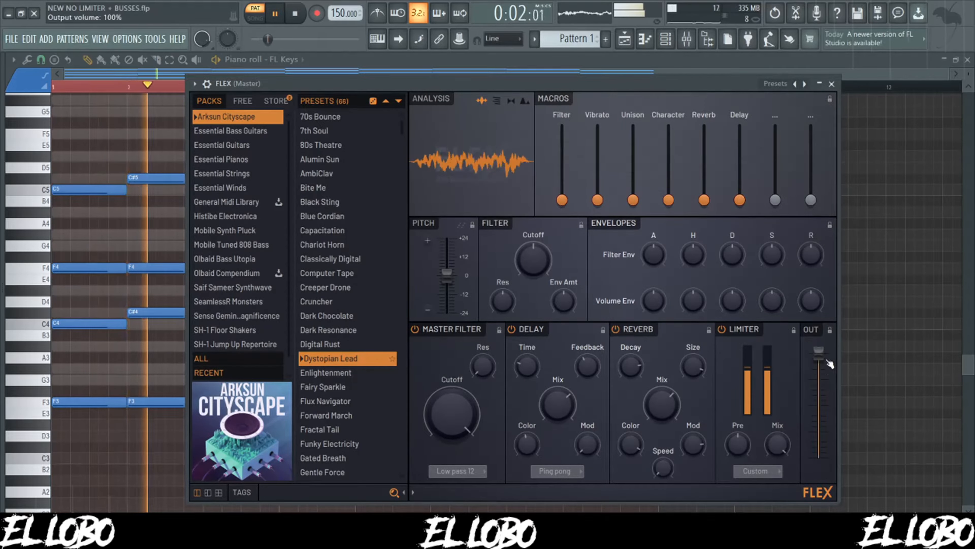
left_click_drag(819, 350, 818, 427)
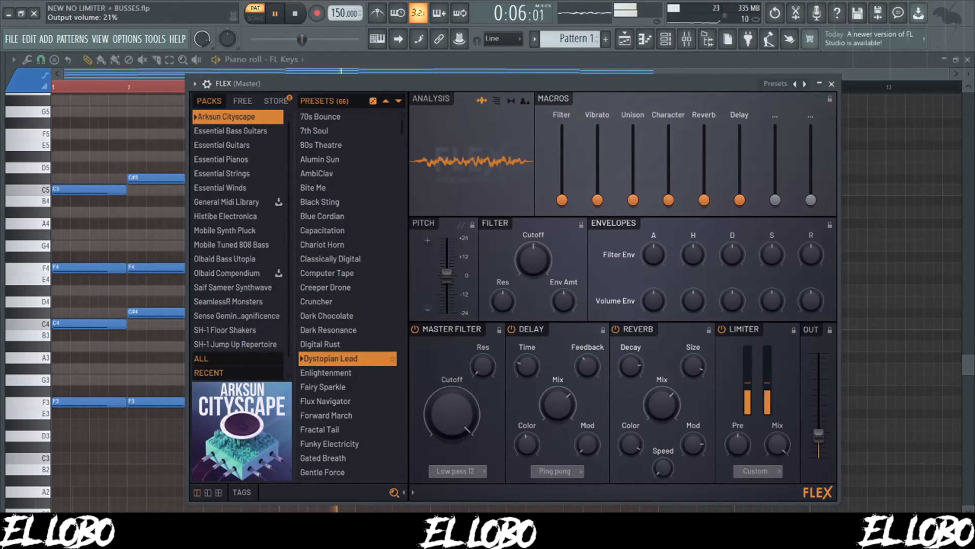
Step: Try the Essential Pianos presets Close Grand and Pianopad in FLEX with the output volume turned down
left_click(332, 146)
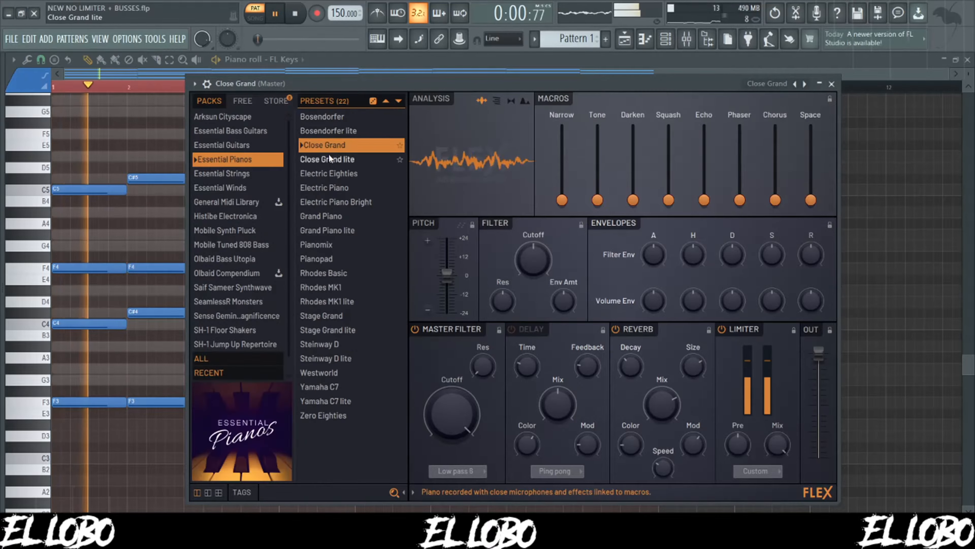
left_click_drag(819, 350, 819, 375)
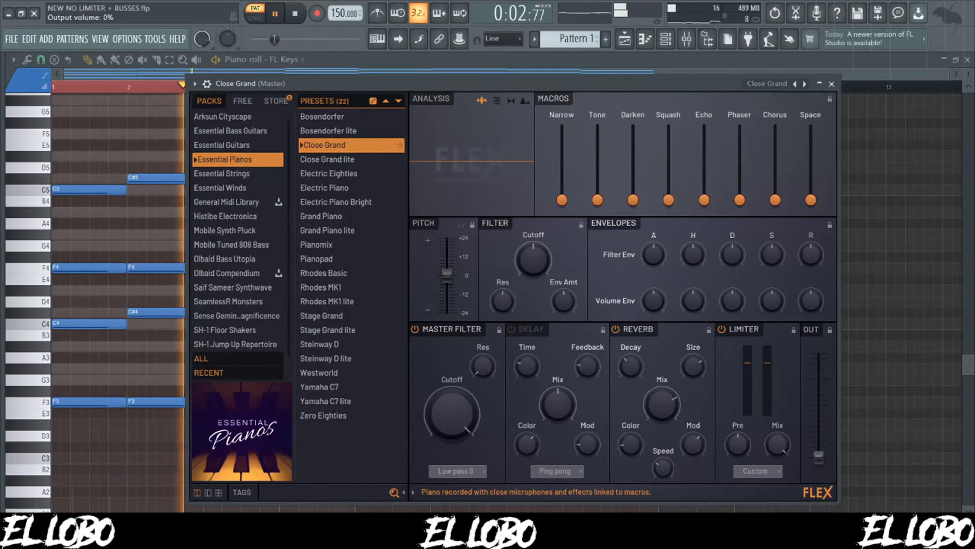
left_click(335, 262)
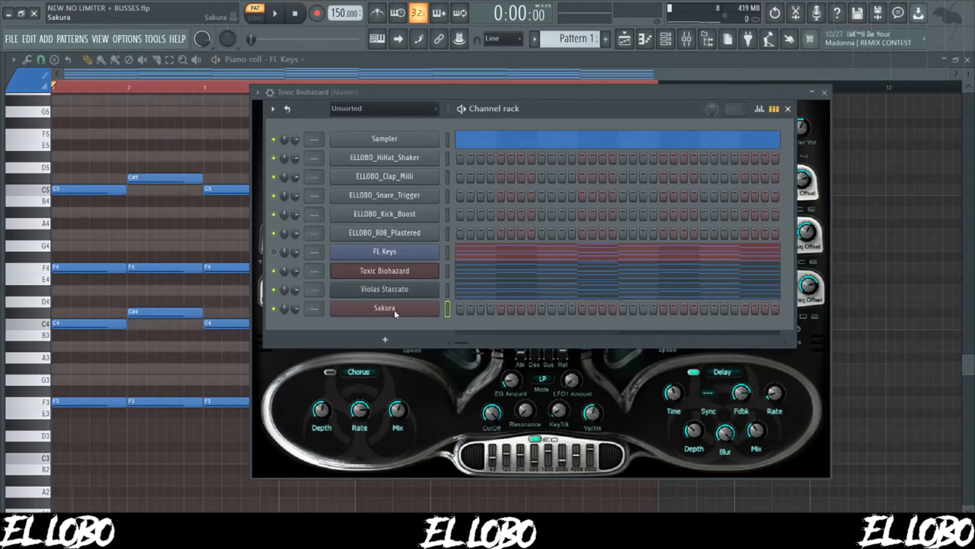
Step: Audition Sakura's BELL Bassophone DS and BELL Blocks DS presets from Eastern Dreams Bank, and select BELL Floral Awe DS
right_click(395, 310)
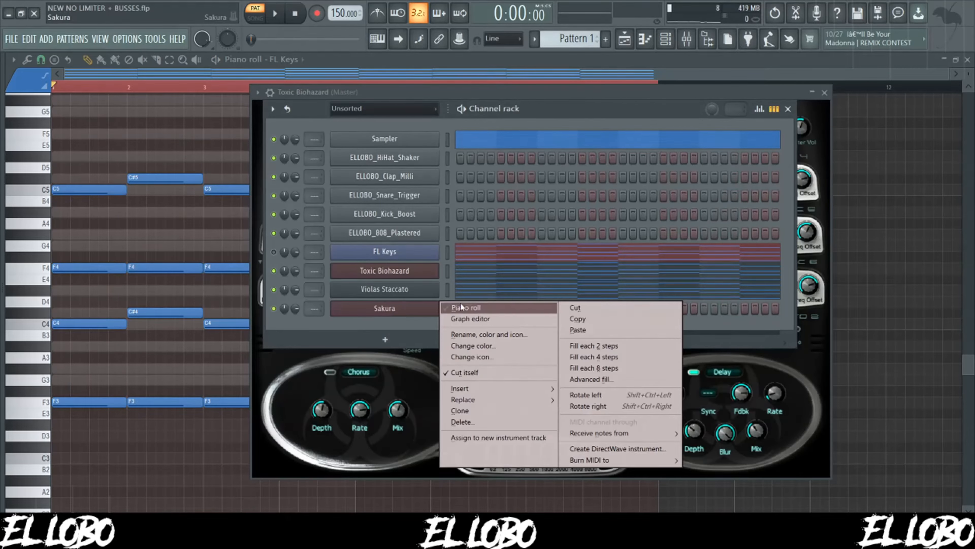
left_click(411, 307)
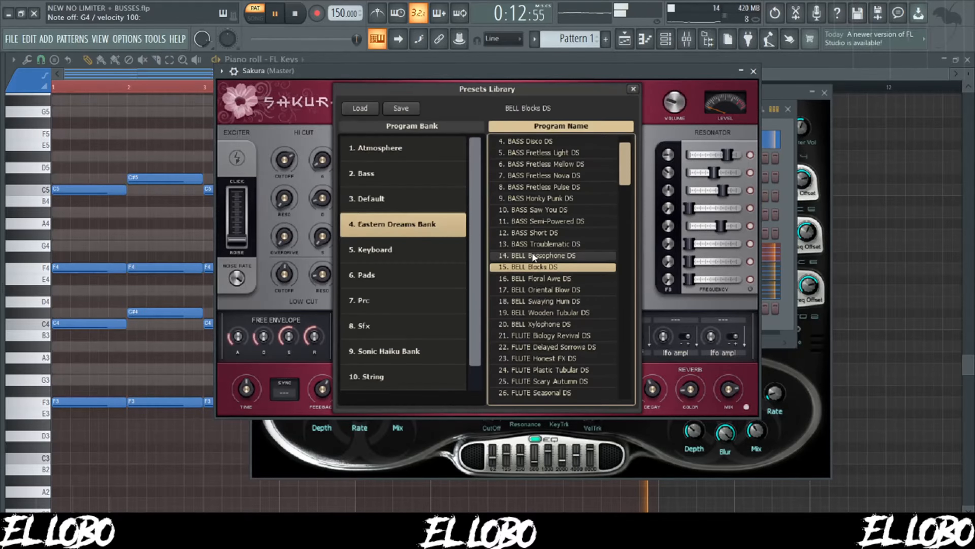
left_click(532, 254)
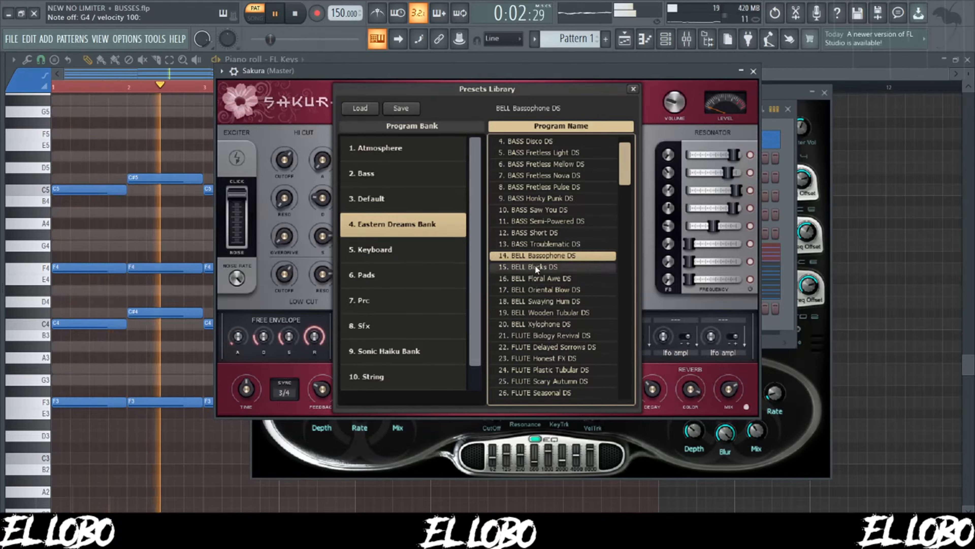
left_click(535, 265)
left_click(544, 279)
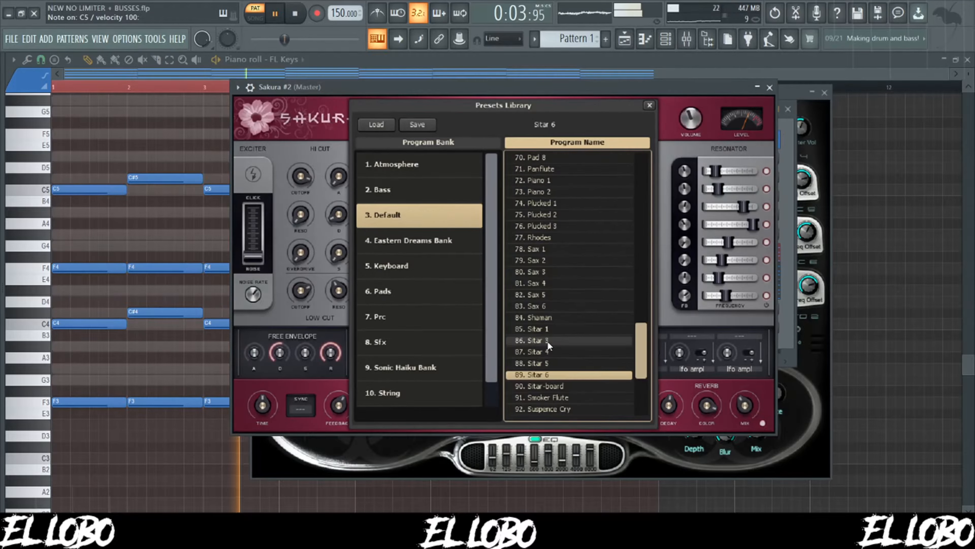
Step: Load the Sitar 3 preset from the Default bank in Sakura #2 and close the presets library
left_click(547, 341)
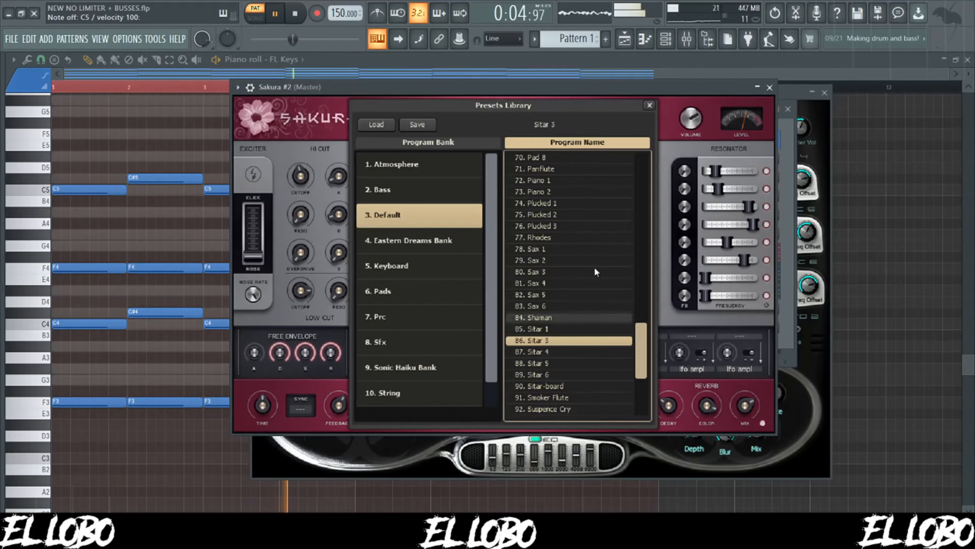
left_click(650, 105)
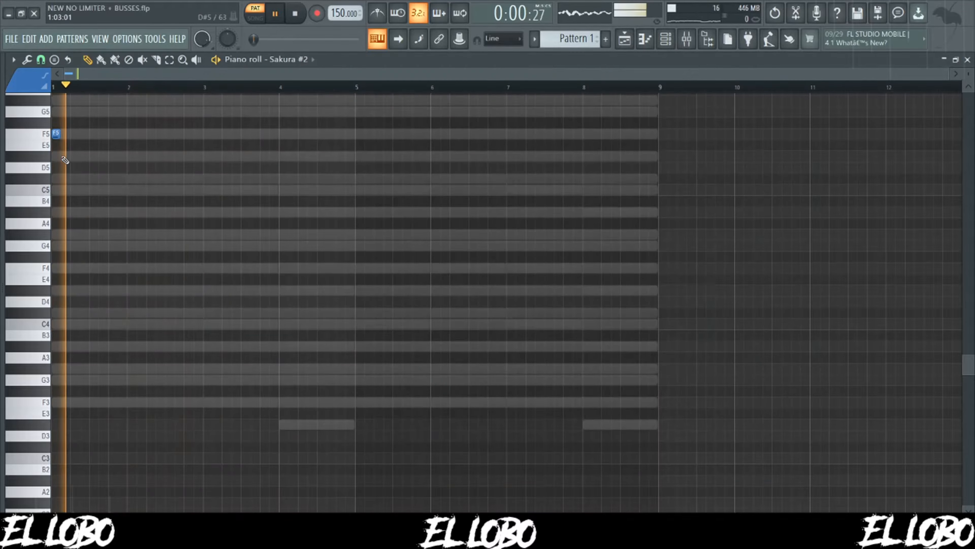
Step: Try a melody of D#5, C#5, D#5 and C5 after the opening F5 in Sakura #2, lengthening C5 to six steps
left_click(65, 155)
left_click(75, 179)
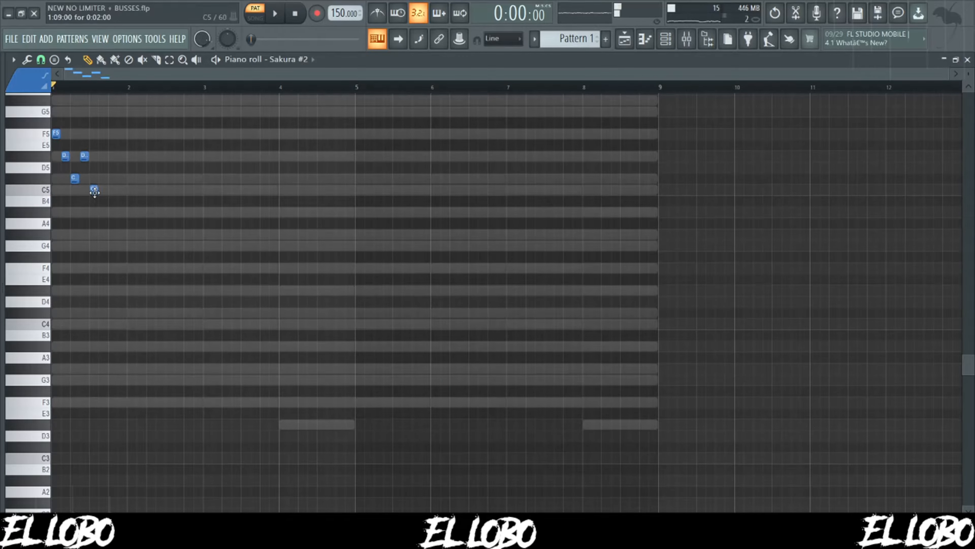
key("space")
left_click_drag(99, 191, 116, 191)
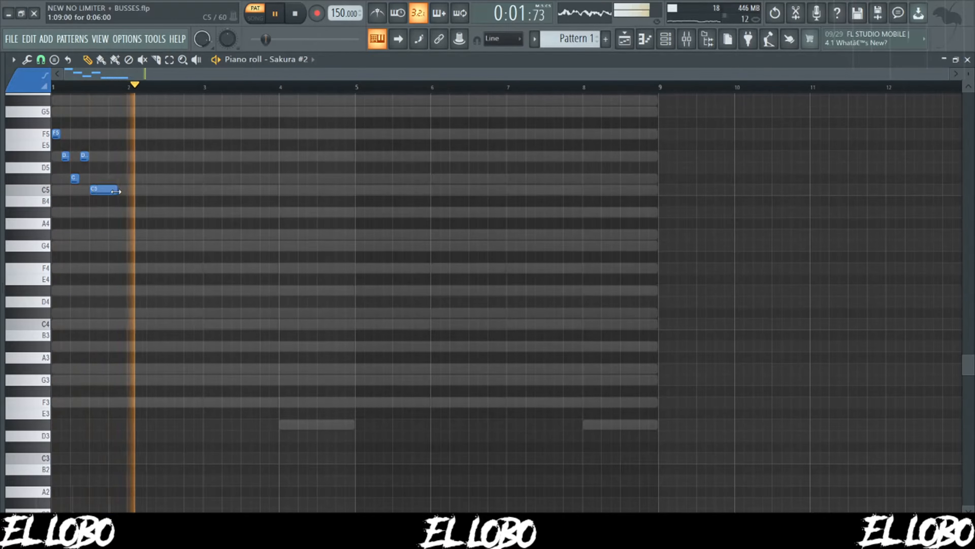
key("space")
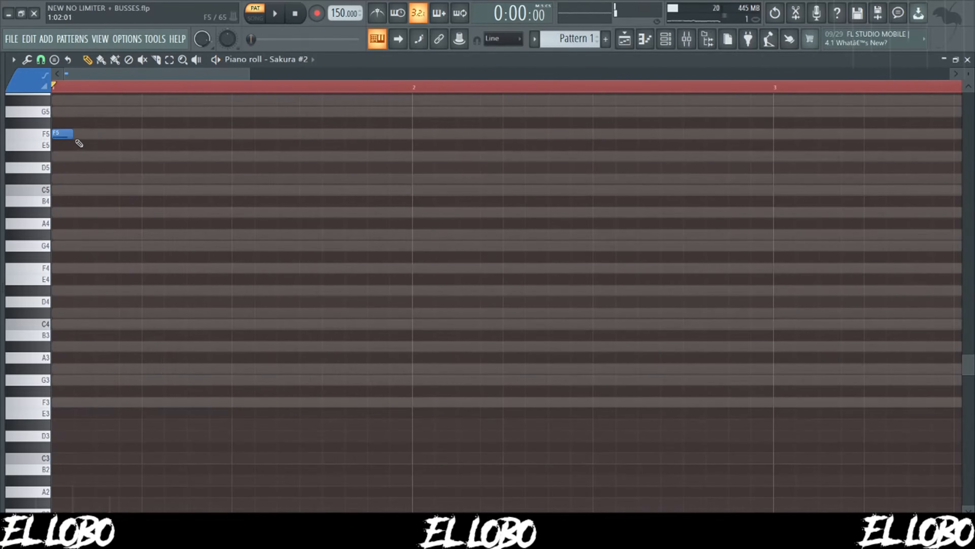
Step: Continue the opening phrase after the first F5 with F5, D#5, D#5 and a C5 lasting five steps
left_click(85, 134)
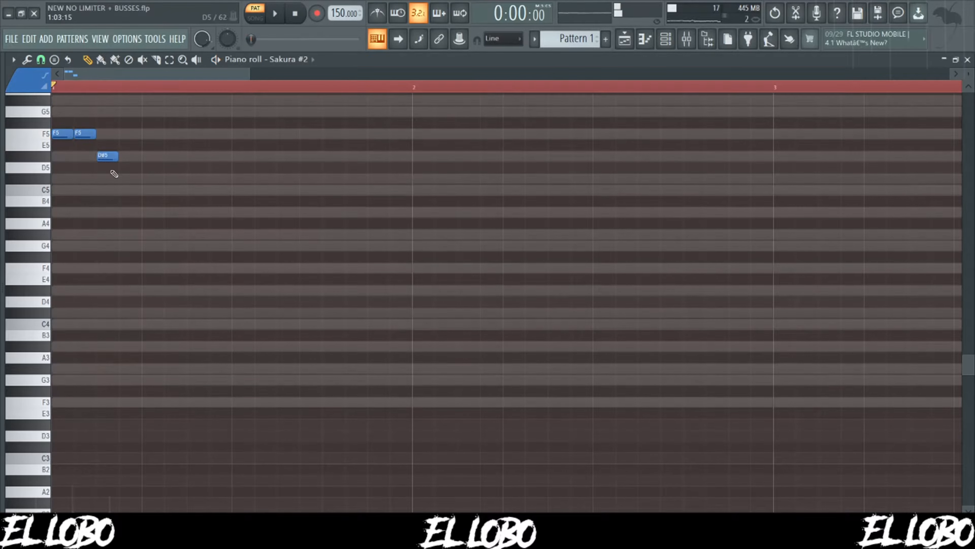
key("space")
key("space")
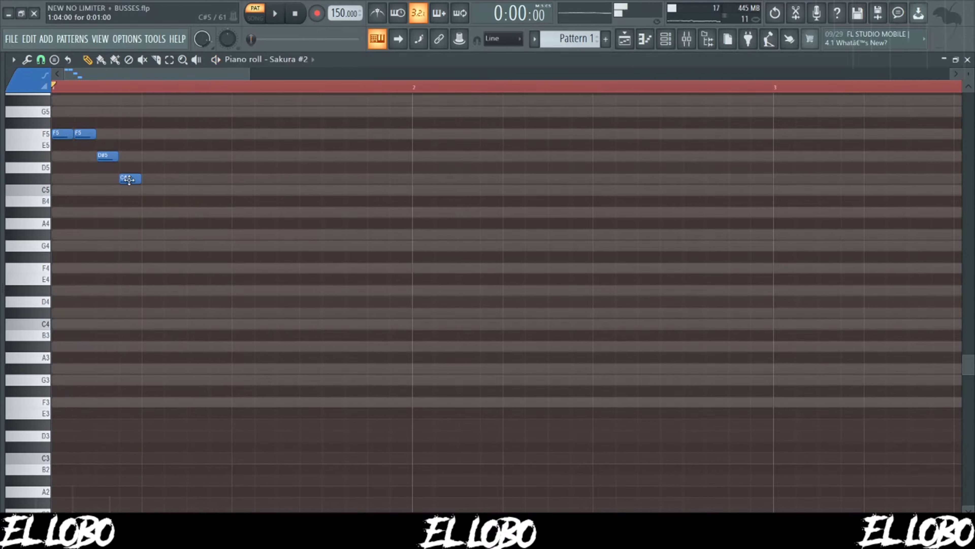
left_click_drag(122, 180, 147, 194)
key("space")
key("space")
left_click(143, 178)
key("space")
key("space")
key("space")
Step: Add a run of A#4, A#4, C5, C#5, C5, A#4 and G#4 in bar 2, lengthening the G#4 to the bar's end
scroll(180, 195, "down", 5)
left_click(208, 216)
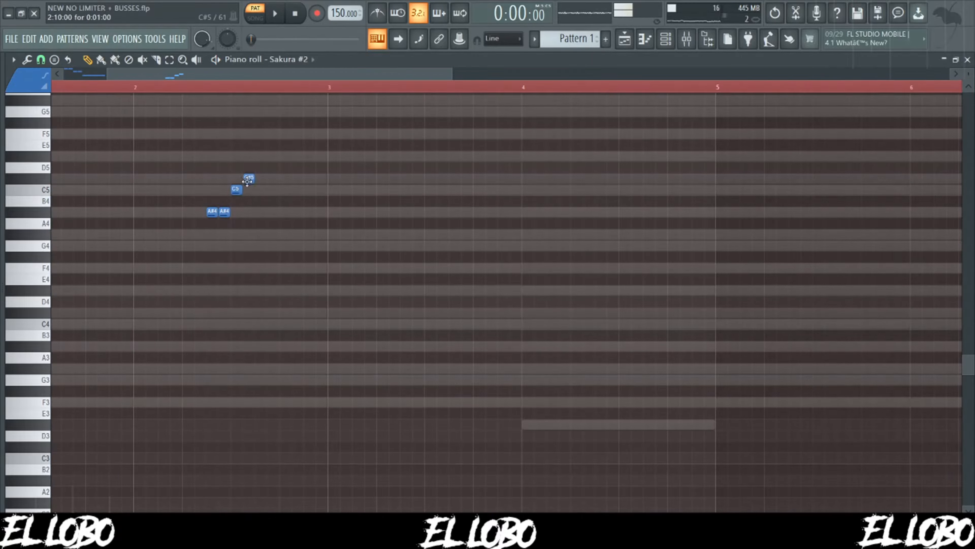
left_click(280, 233)
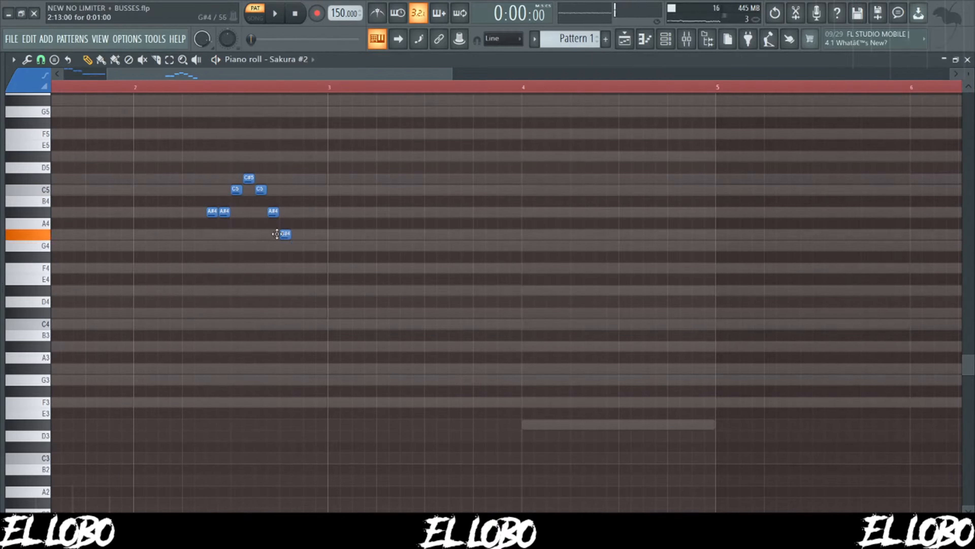
left_click_drag(281, 247, 285, 235)
key("space")
scroll(274, 237, "down", 5)
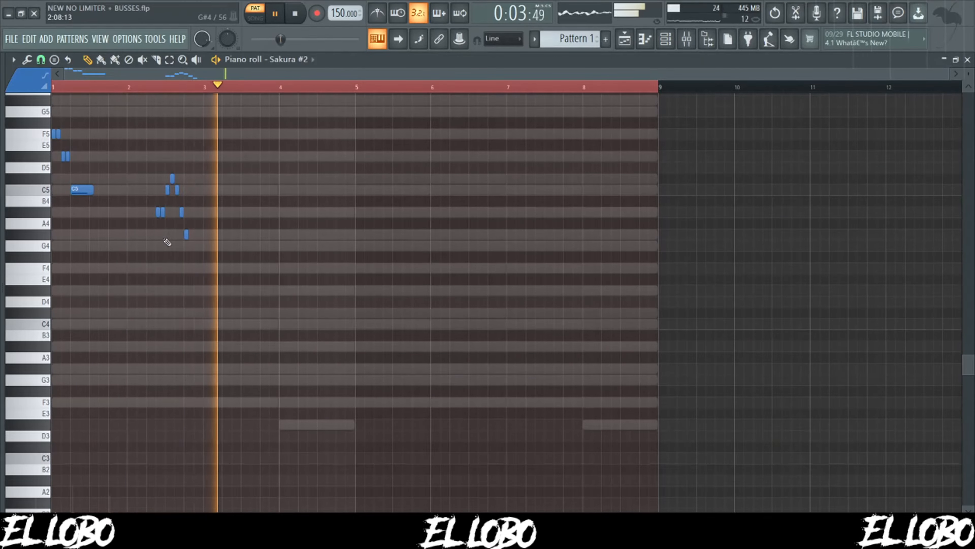
key("space")
scroll(180, 244, "up", 4)
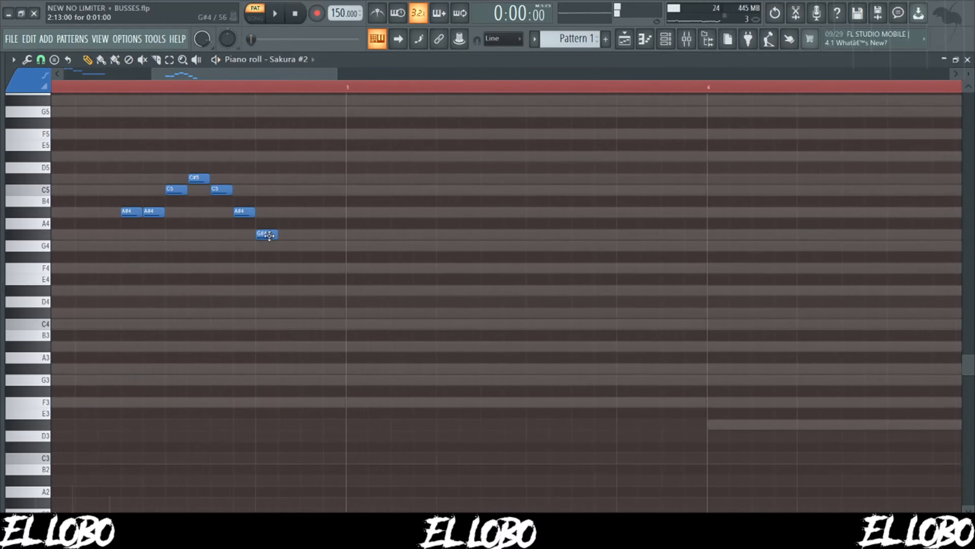
scroll(413, 265, "down", 4)
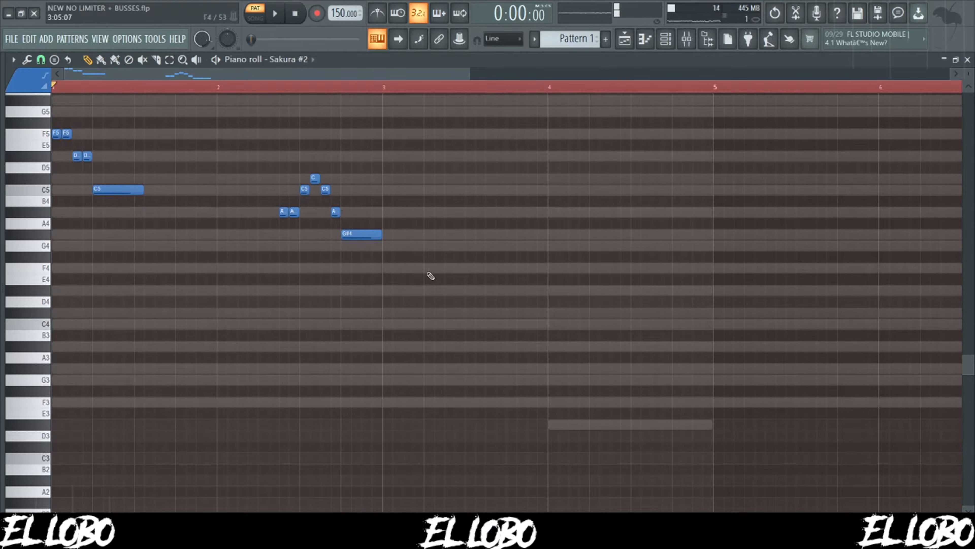
Step: Place spaced single-step notes F4, G4, G#4, G4, D#4 and F4 across bars 3 and 4
key("space")
left_click(448, 268)
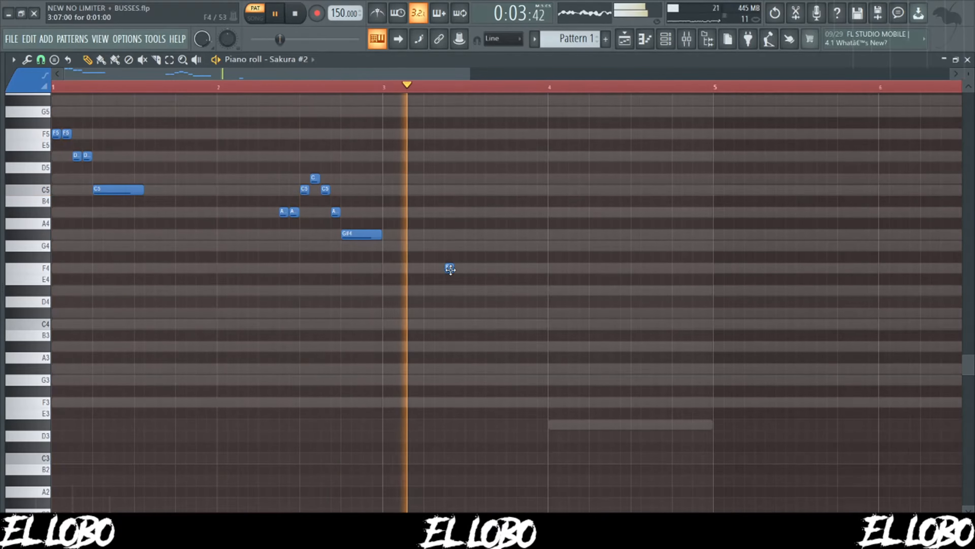
key("space")
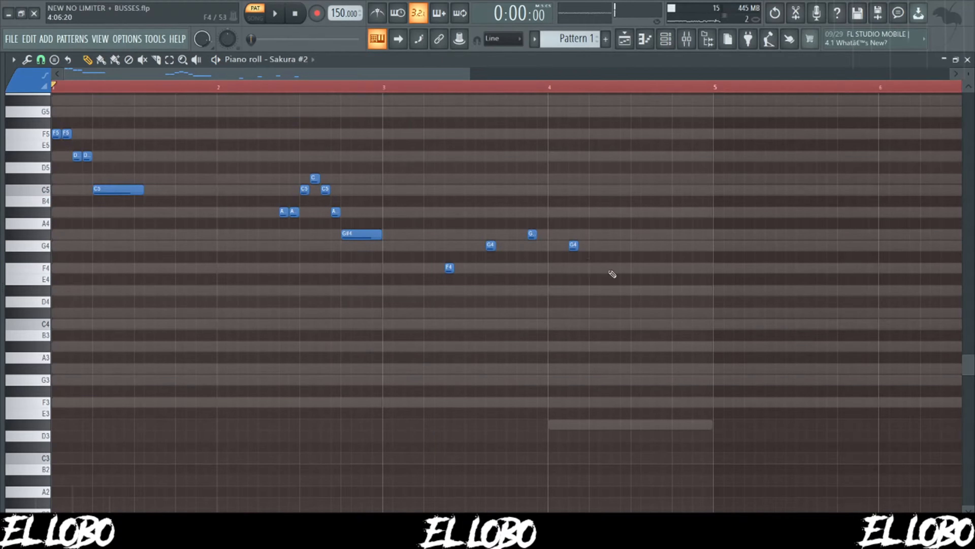
key("space")
scroll(442, 276, "down", 5)
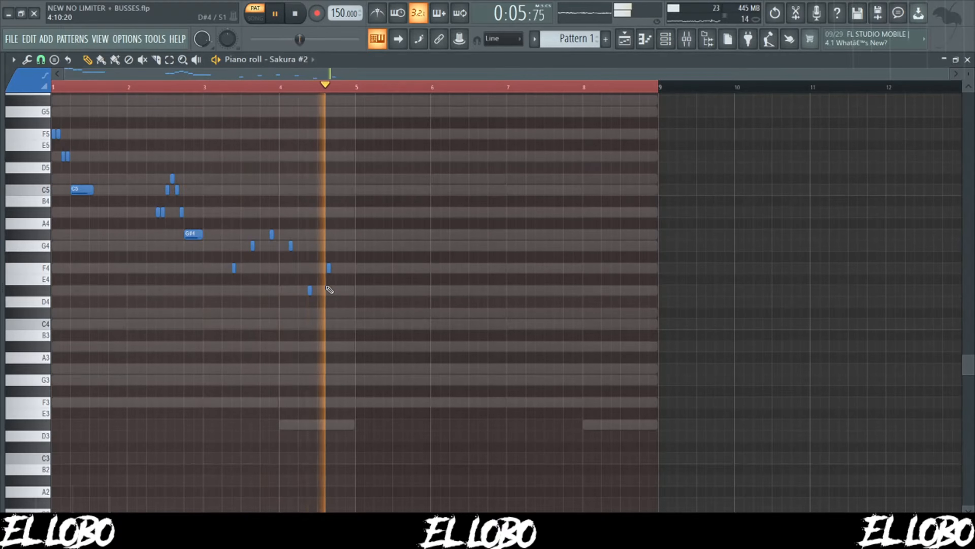
key("space")
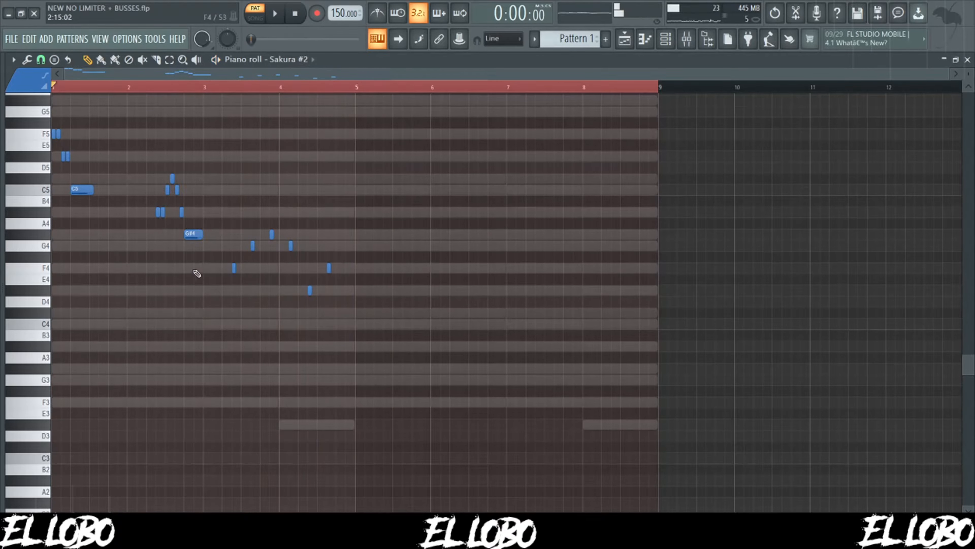
Step: Add D#4 at the end of the long C5 in bar 1, followed by a two-step F4
scroll(197, 273, "up", 5)
left_click(239, 290)
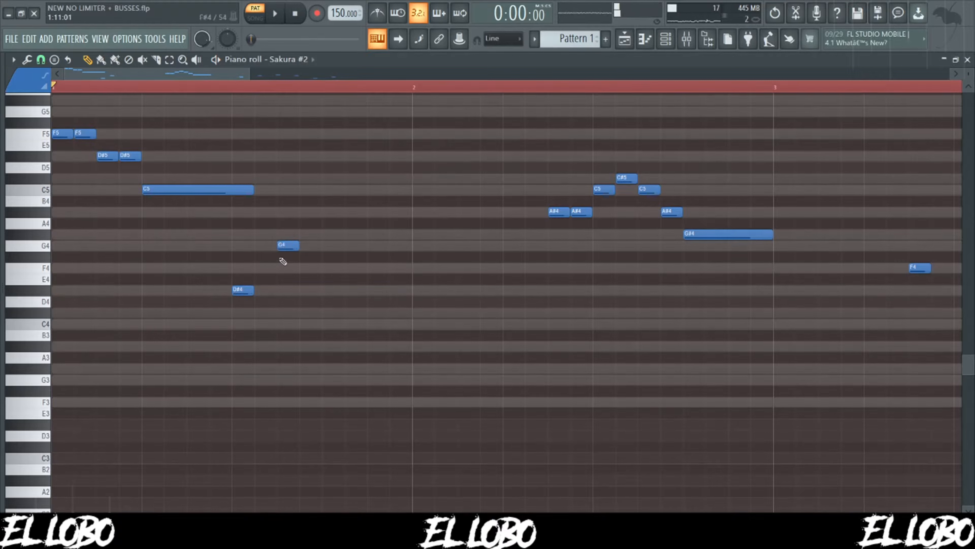
left_click_drag(285, 246, 285, 269)
key("space")
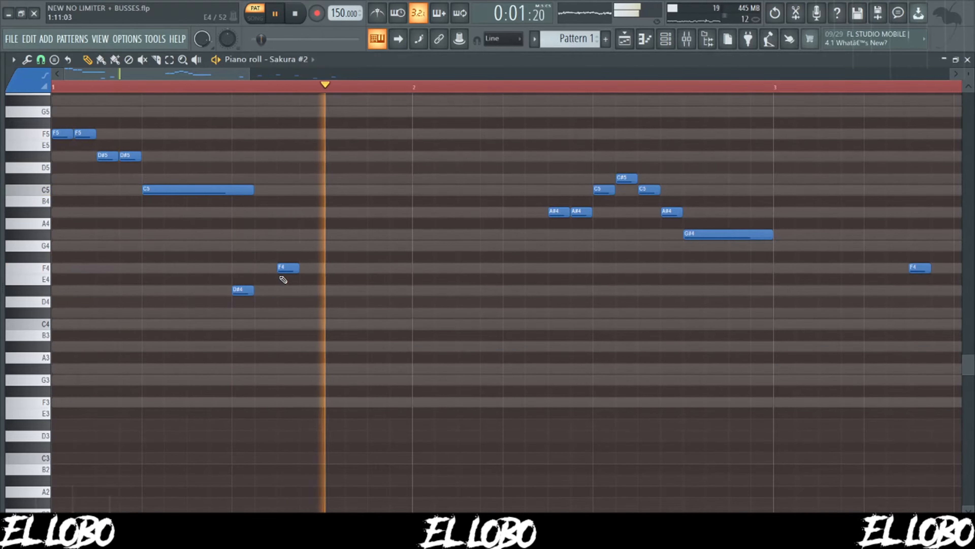
key("space")
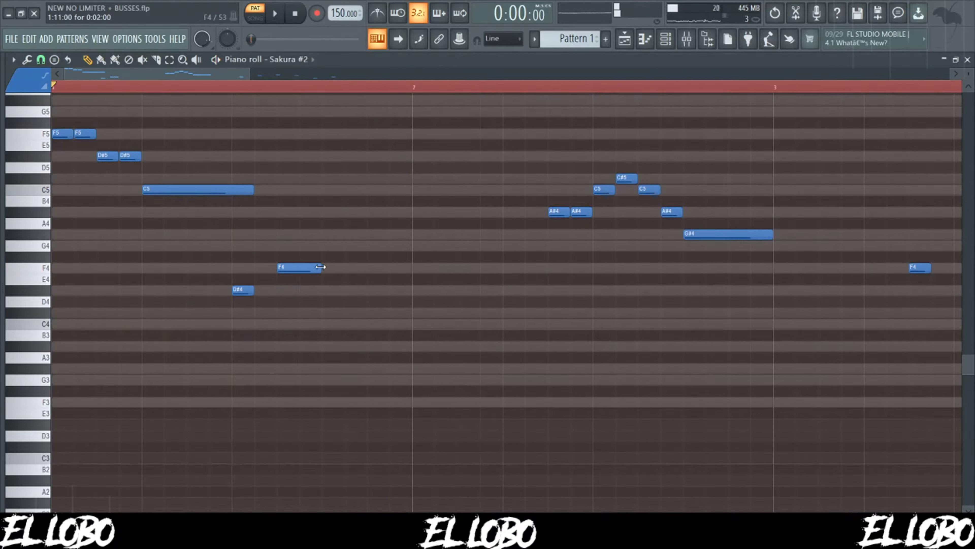
Step: Bridge bars 1 and 2 with two two-step notes, lower them to G#4 and G4, and play the melody back
key("space")
key("space")
key("space")
key("space")
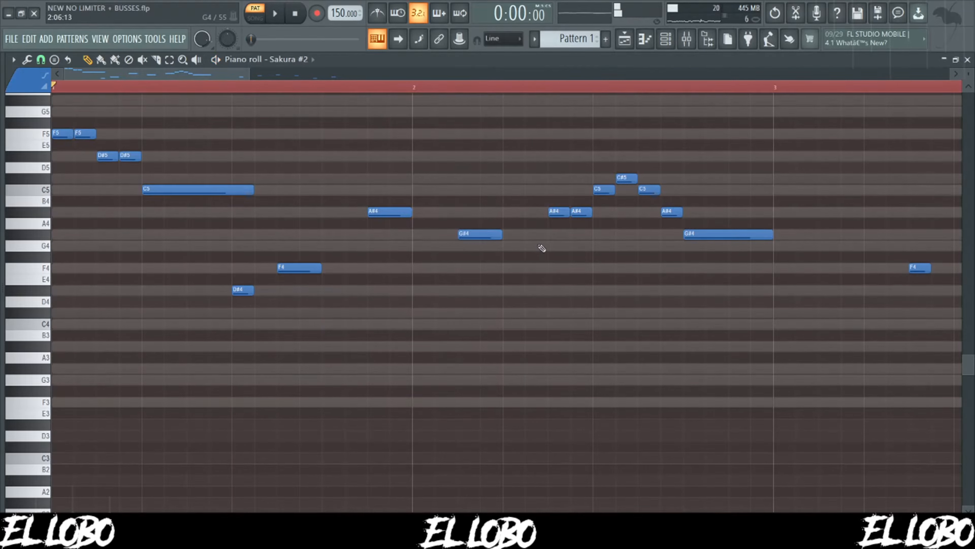
left_click_drag(397, 218, 397, 241)
left_click_drag(476, 236, 476, 247)
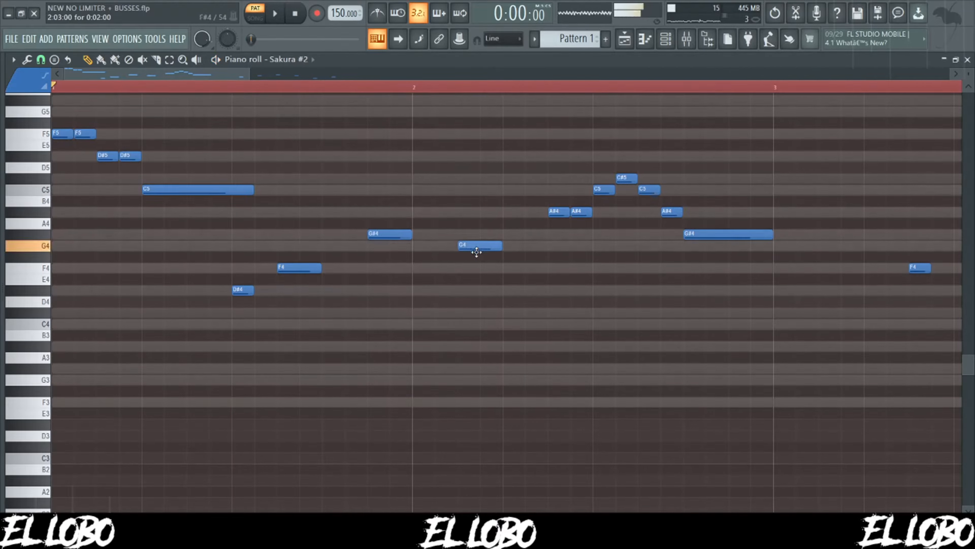
key("space")
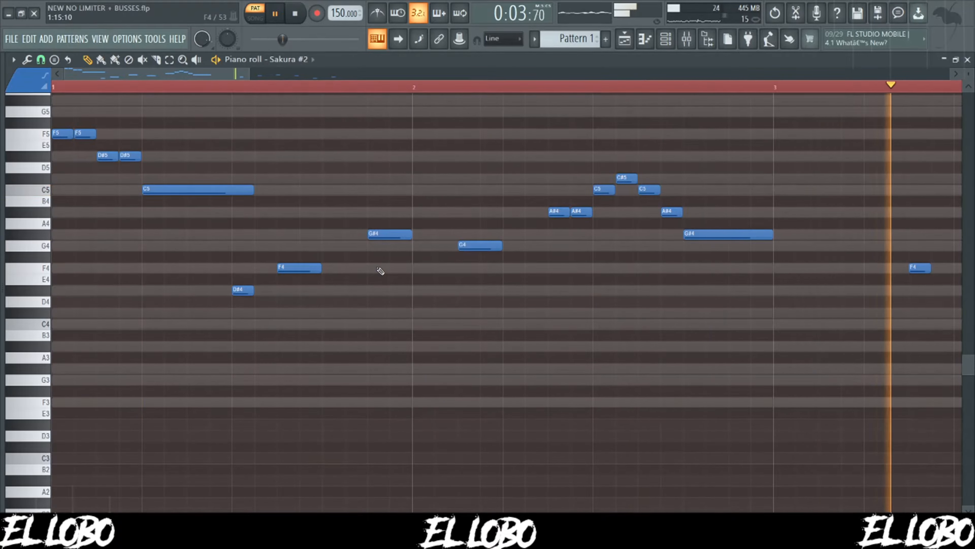
scroll(380, 270, "down", 2)
scroll(380, 270, "down", 2)
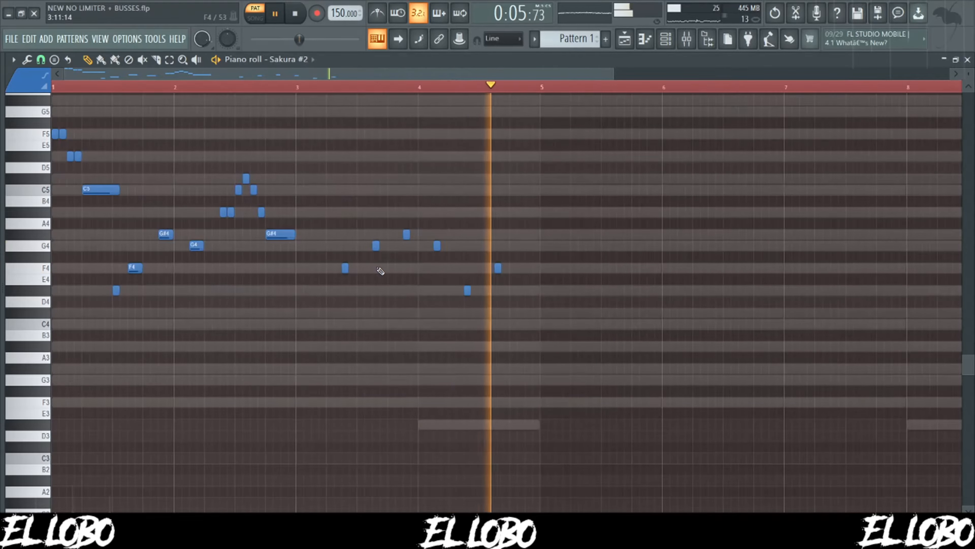
key("space")
Step: Finish bar 4 with D#4 and F4 after the existing F4, and duplicate the four-bar melody into bars 5 to 8
scroll(507, 275, "up", 5)
left_click(473, 289)
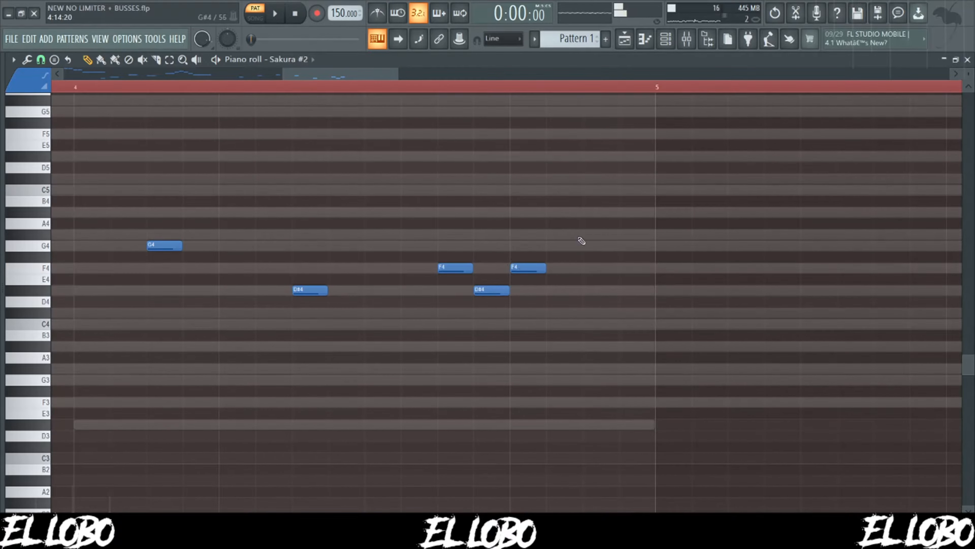
scroll(497, 280, "down", 5)
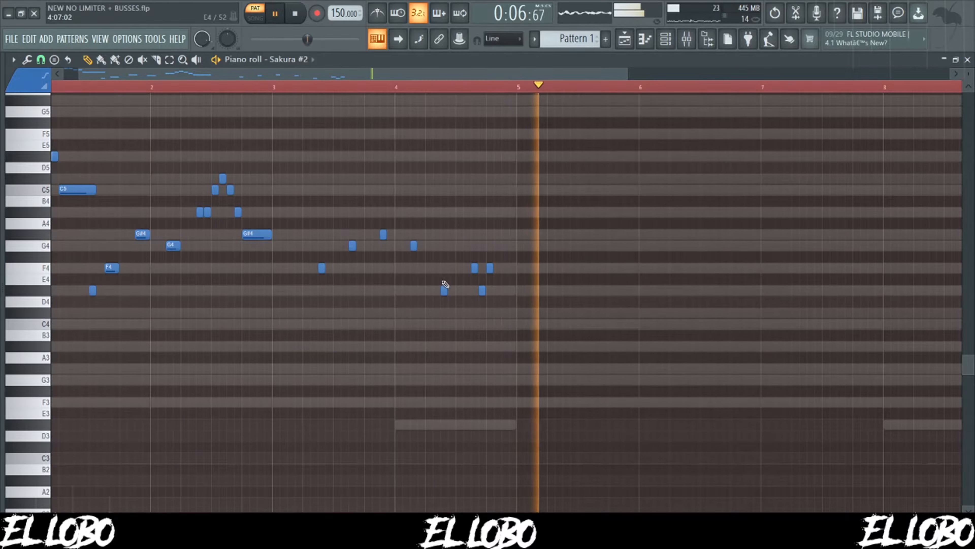
scroll(490, 283, "up", 5)
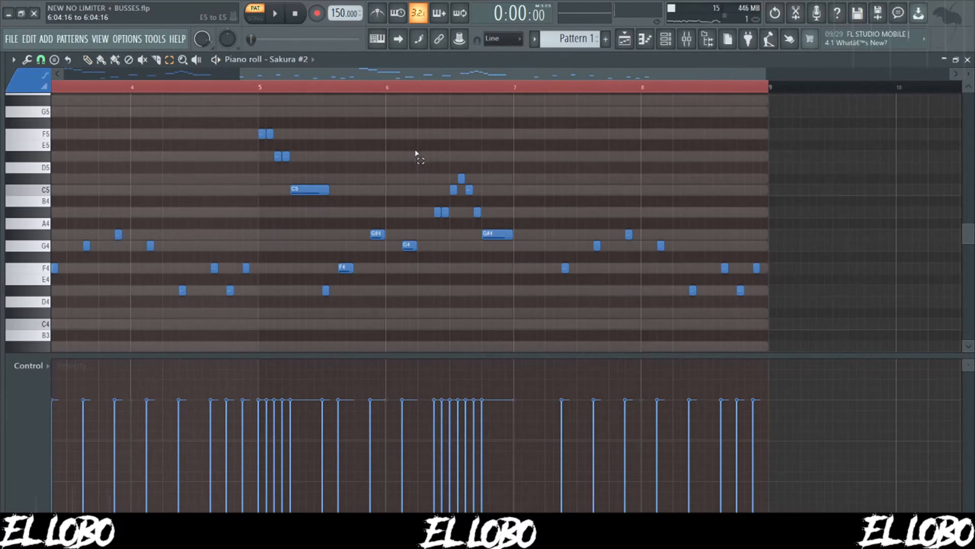
Step: Copy the bar 6 run into bar 7, transpose it up to start on F5, and vary the melody's note velocities
left_click_drag(416, 154, 512, 243)
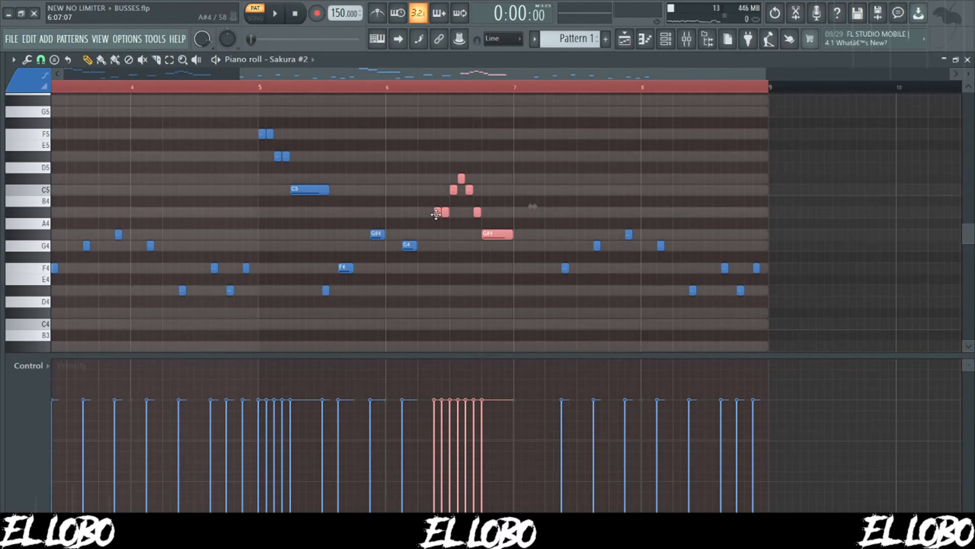
left_click_drag(436, 214, 561, 220)
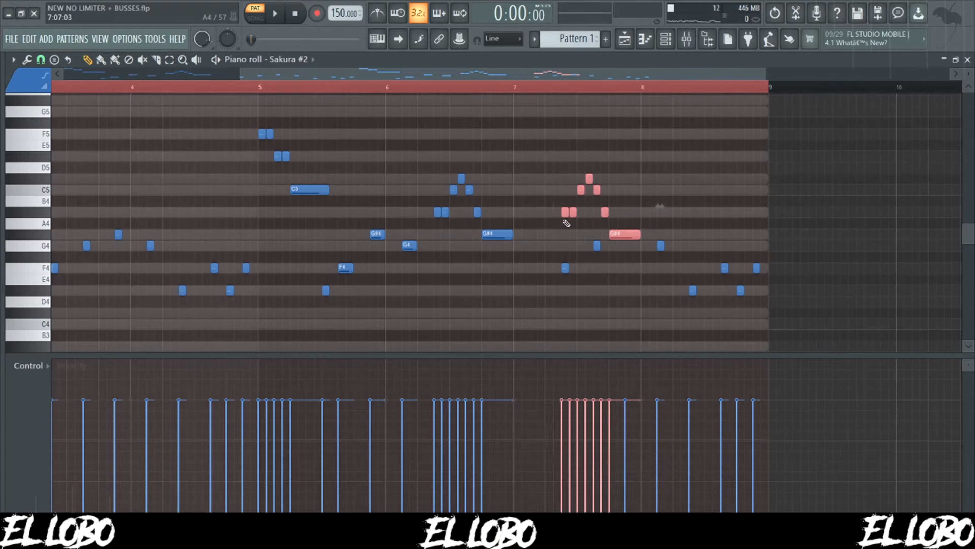
key("Up")
key("Up")
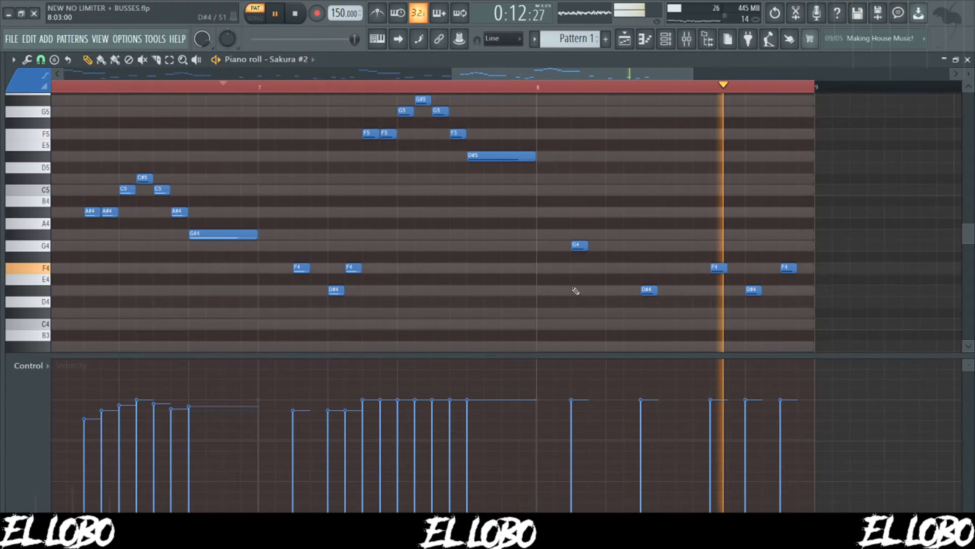
scroll(580, 295, "down", 2)
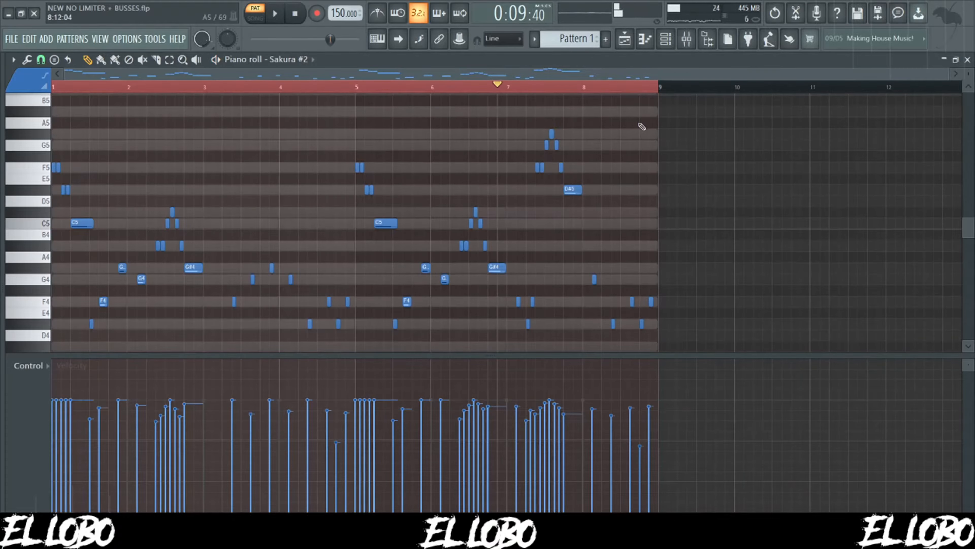
Step: Preview PAD CherryBlossom FG in the first Sakura channel, and draw four-bar notes F4 from bar 1 and F5 from bar 5
left_click(665, 41)
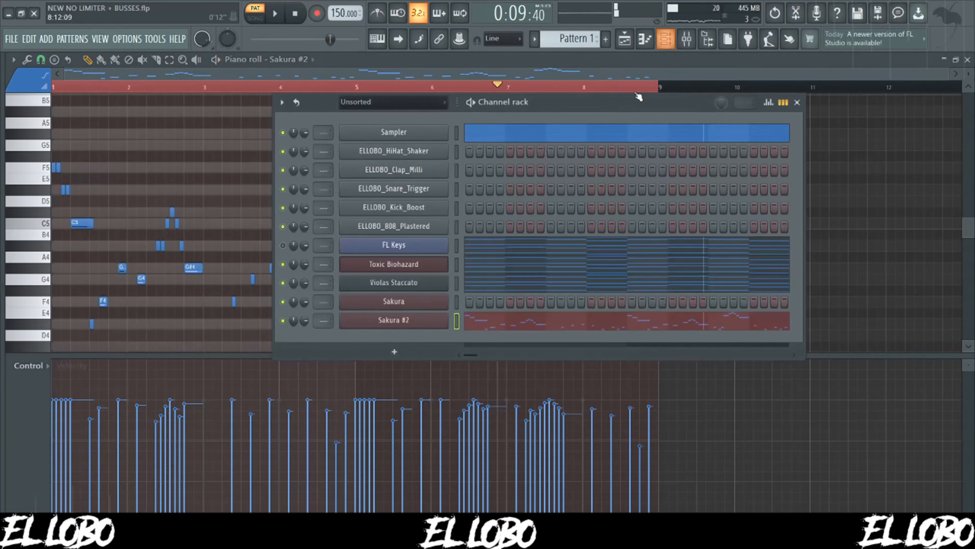
left_click(415, 307)
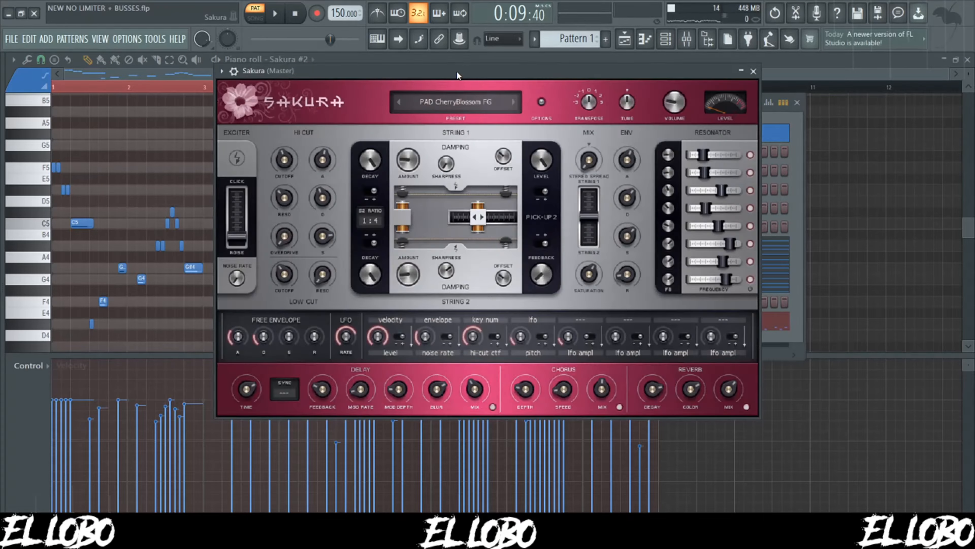
mouse_move(458, 72)
left_mouse_down()
mouse_move(483, 76)
mouse_move(454, 80)
left_mouse_up()
key("z")
key("z")
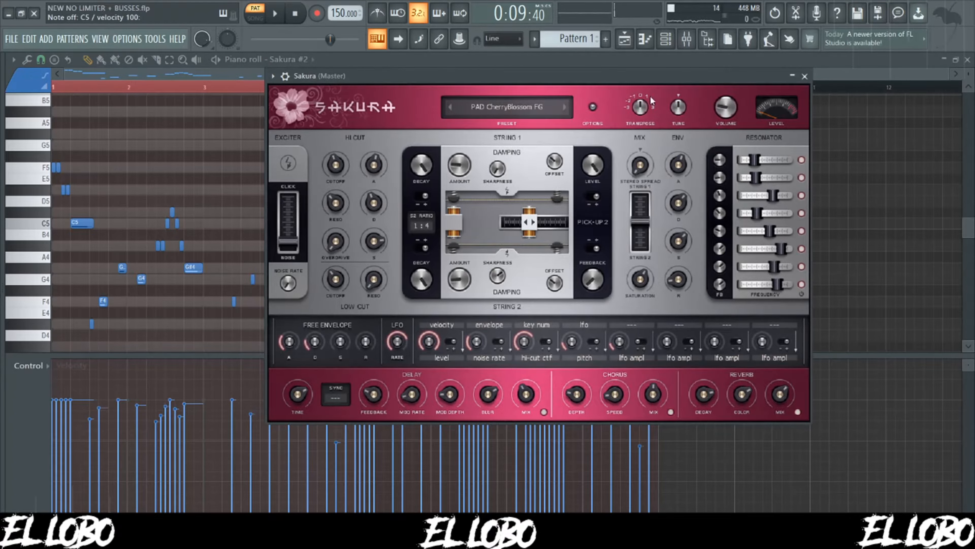
left_click(805, 77)
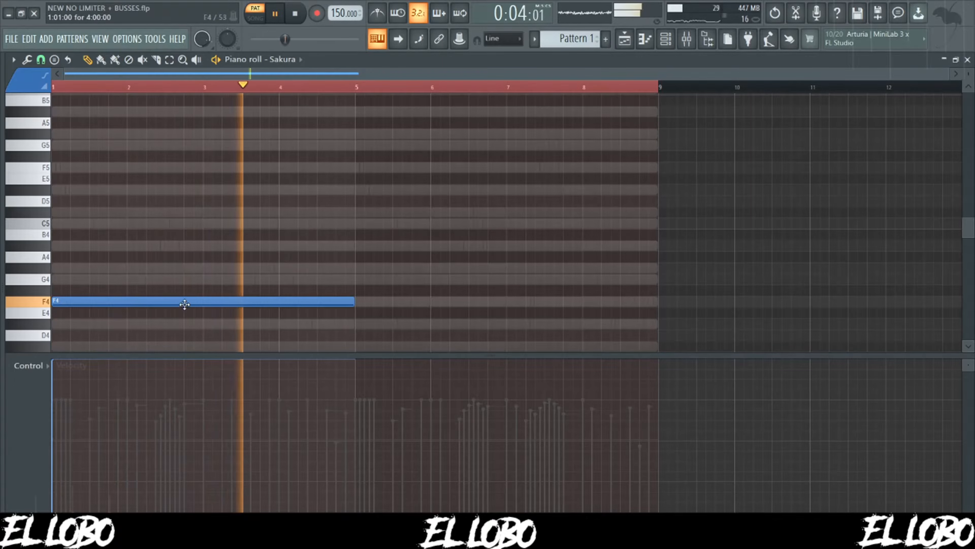
key("space")
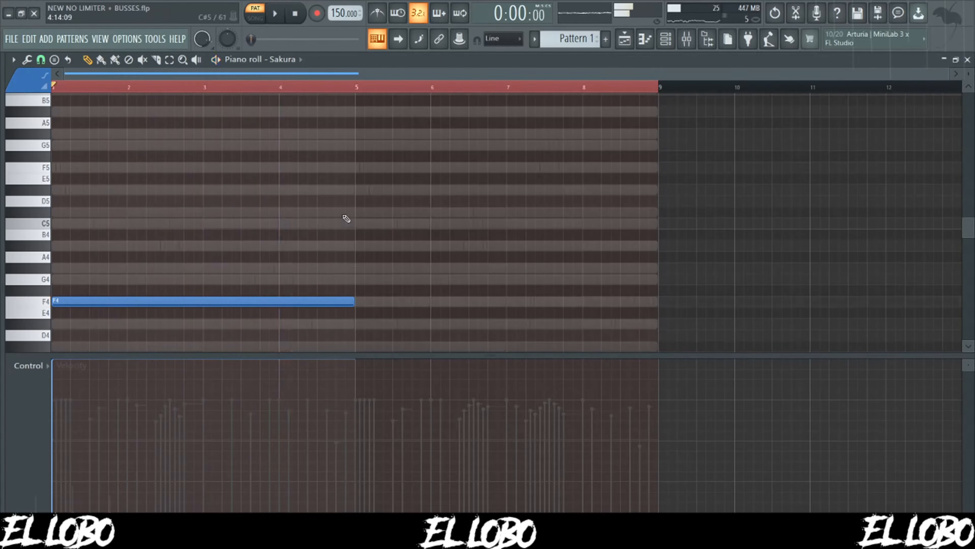
left_click(355, 170)
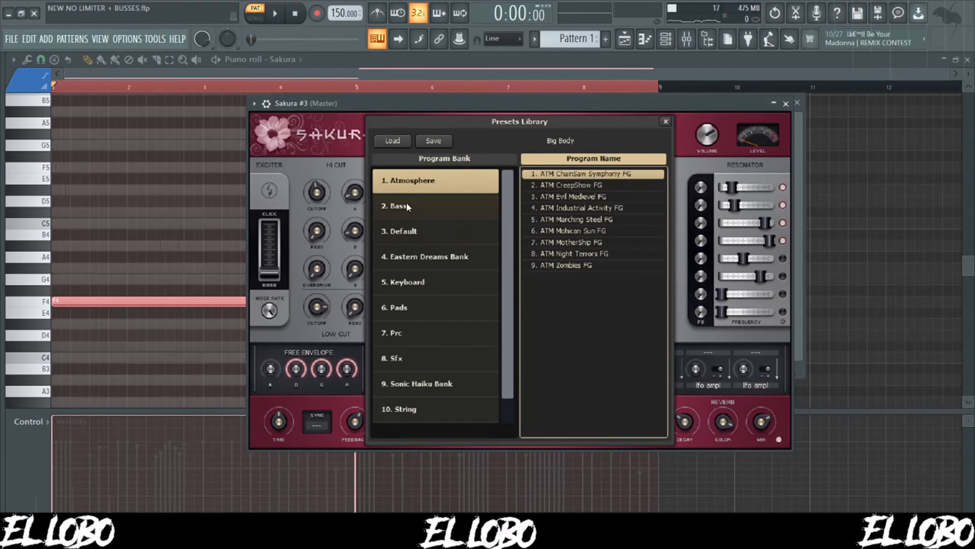
Step: Audition the Bass bank presets in Sakura #3 while the pattern plays, and load BAS Deep House FG
left_click(406, 203)
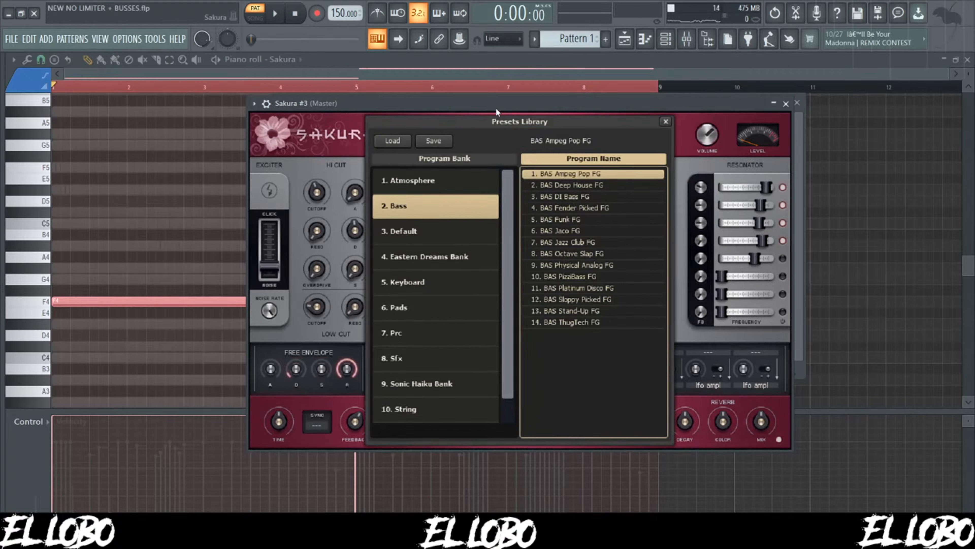
key("space")
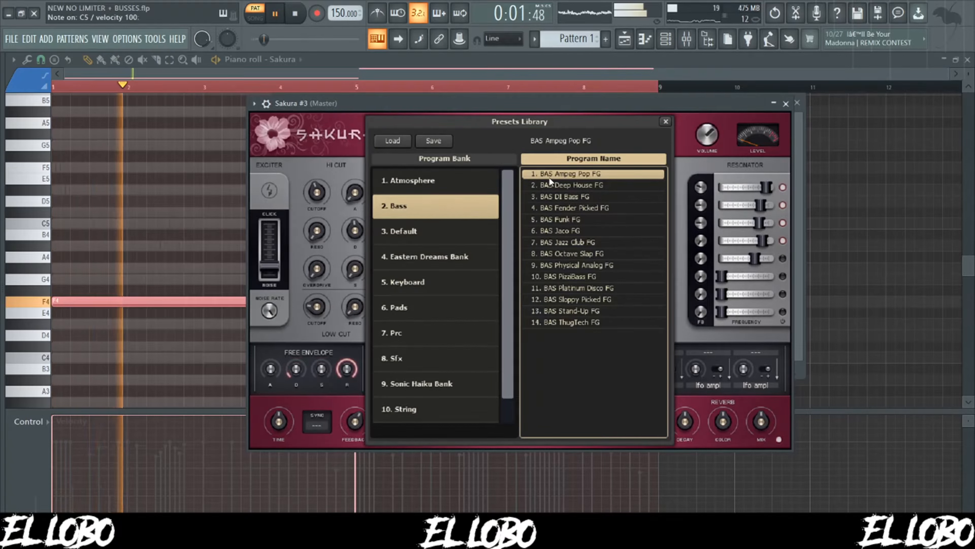
left_click(558, 185)
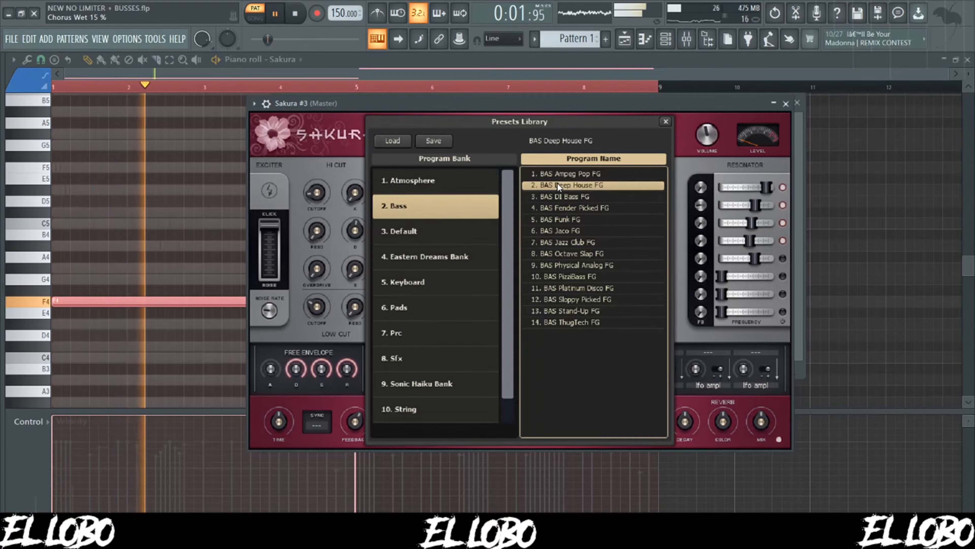
left_click(565, 200)
left_click(562, 213)
left_click(561, 221)
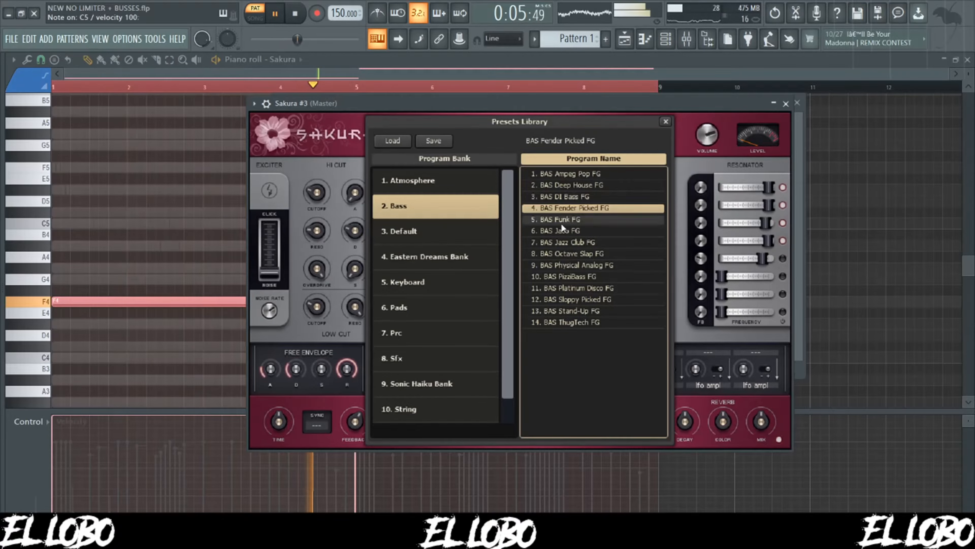
left_click(563, 232)
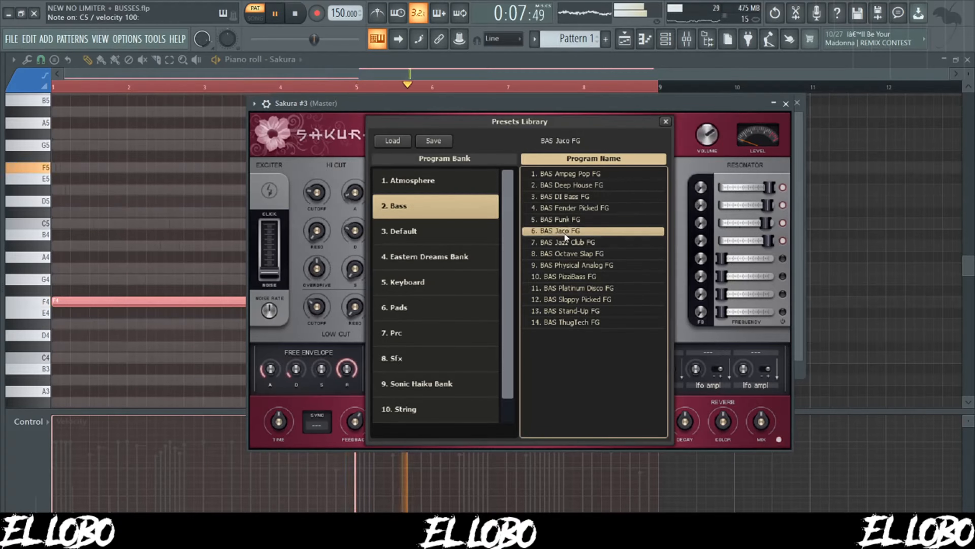
left_click(562, 243)
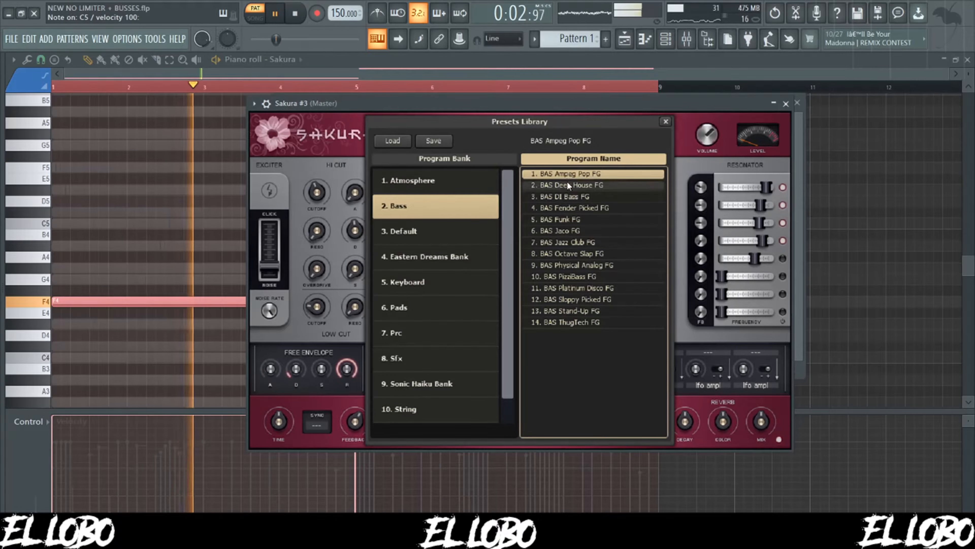
left_click(567, 186)
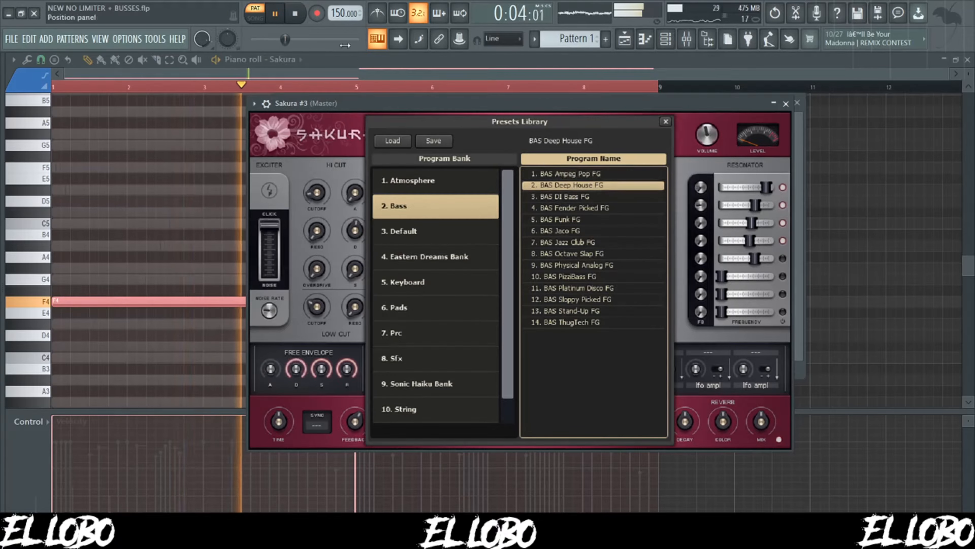
left_click(665, 121)
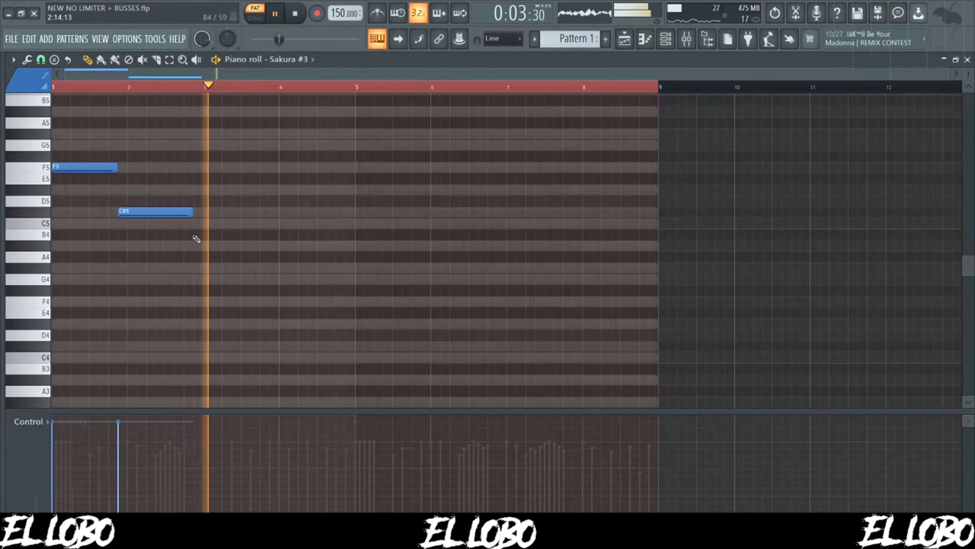
Step: Continue the bass line with C5 from bar 3, a short C5 before bar 5, and F5, C#6, C6 and A#5 through bar 8
left_click(203, 224)
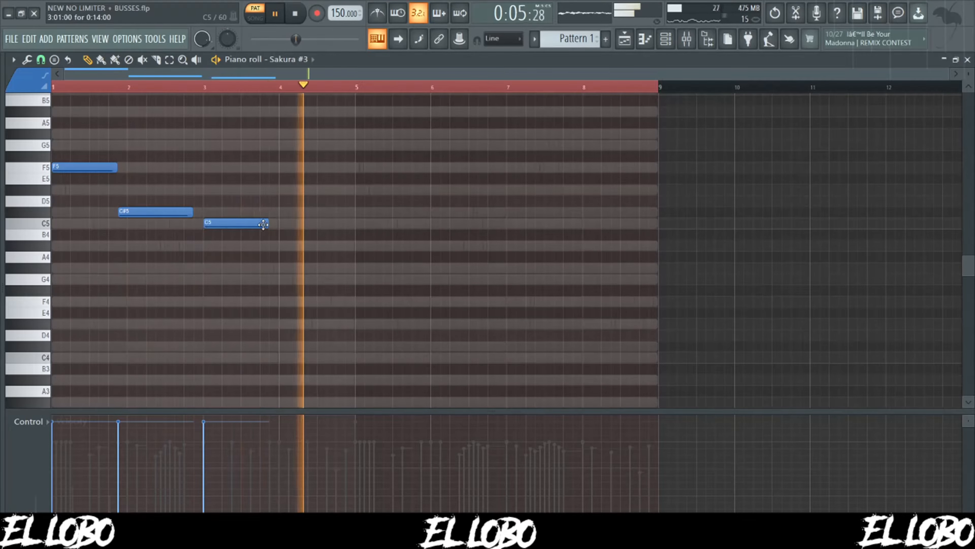
left_click_drag(268, 225, 281, 225)
key("space")
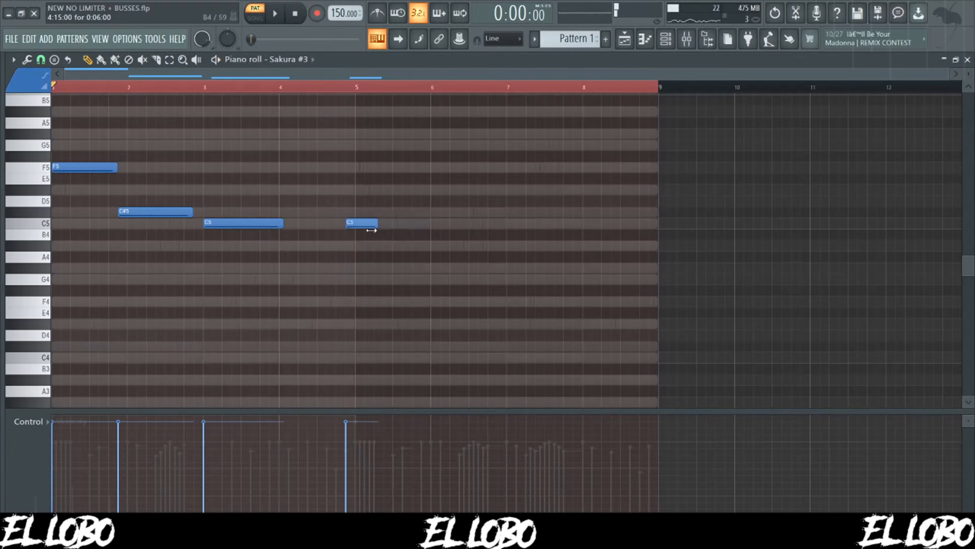
scroll(432, 175, "up", 1)
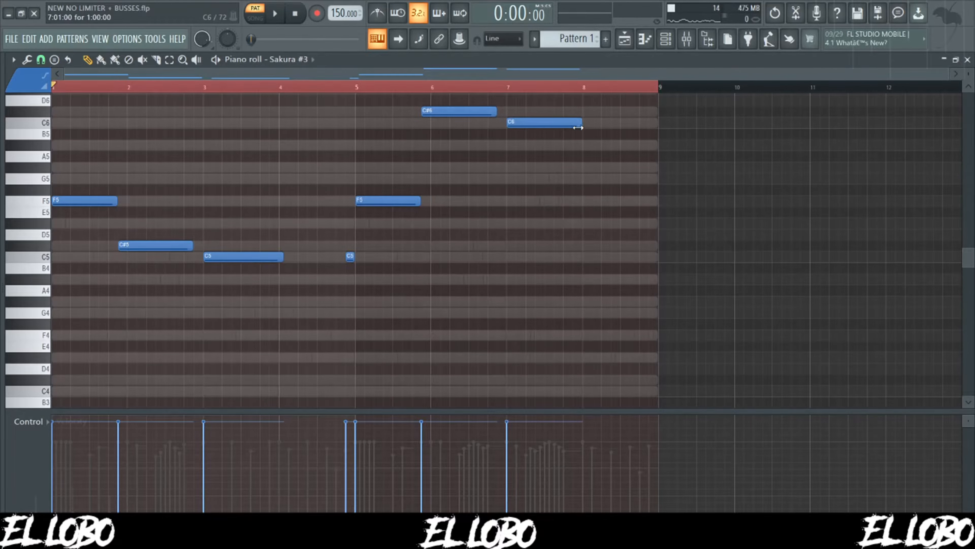
Step: Vary the bass note velocities, setting the bar 3 C5 to 78%, the bar 5 F5 to 92% and the C#6 to 88%
left_click(118, 430)
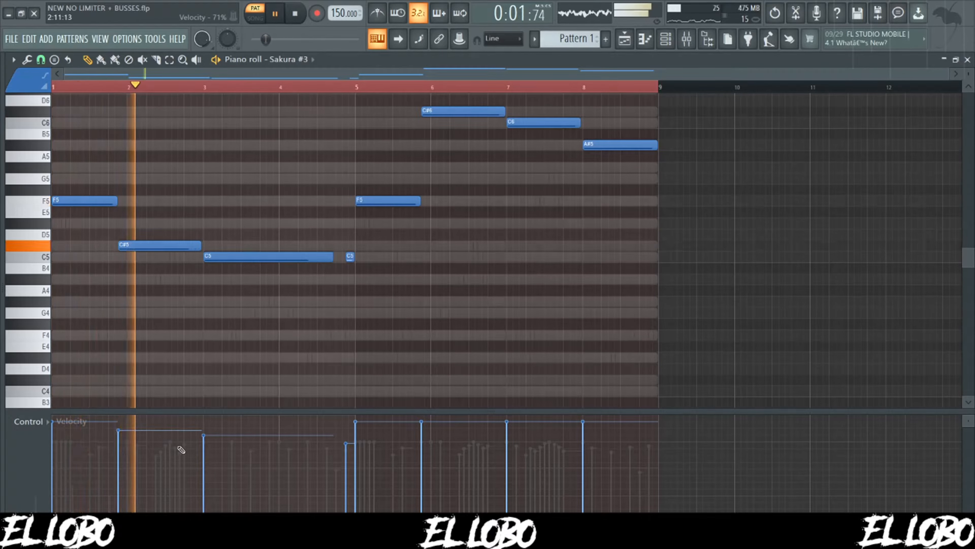
left_click(203, 444)
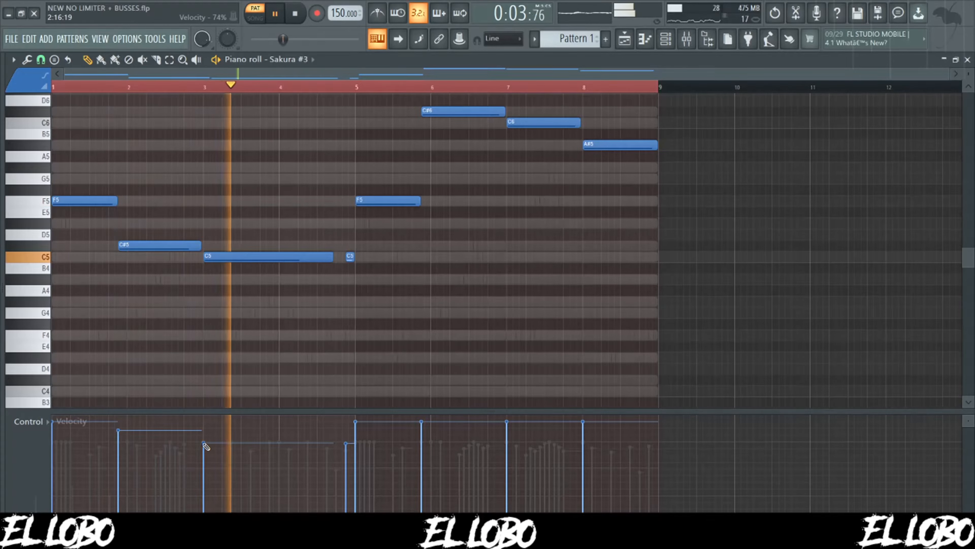
left_click(204, 438)
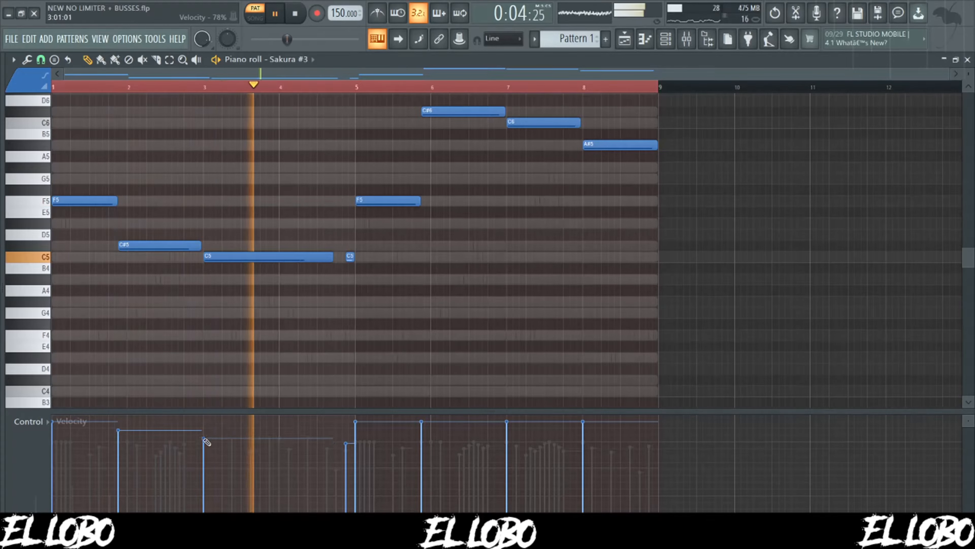
left_click(356, 423)
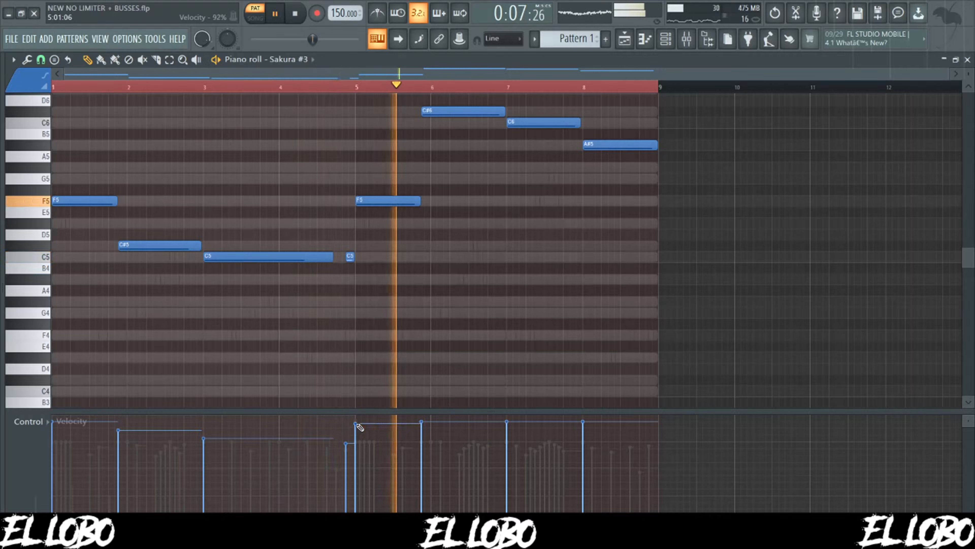
left_click(346, 448)
left_click(421, 427)
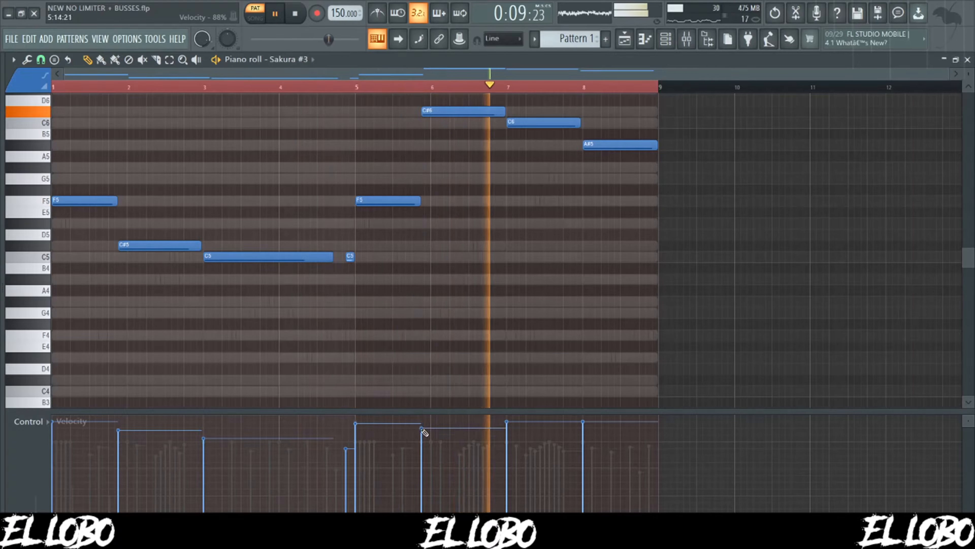
left_click(507, 436)
left_click(582, 439)
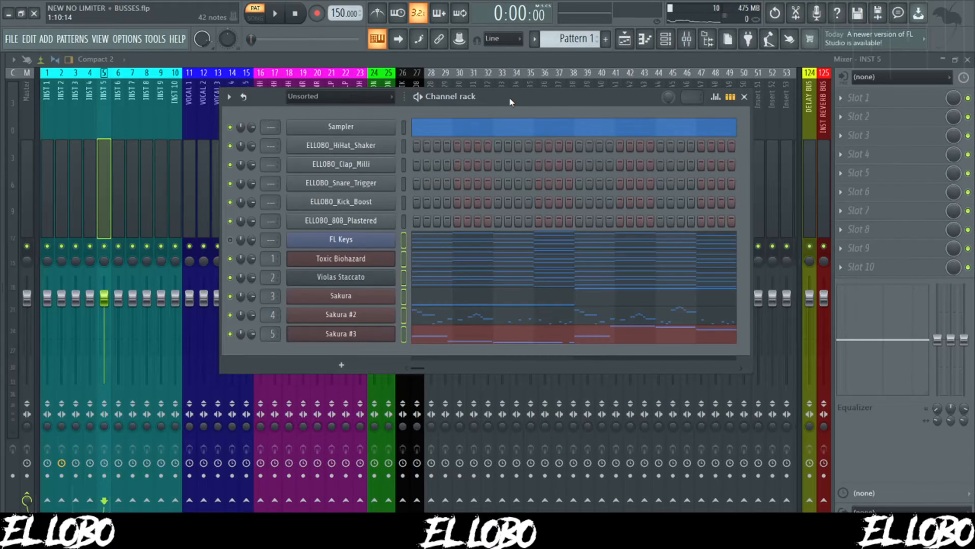
Step: Fill ELLOBO_HiHat_Shaker on every second step across eight bars and vary the velocities of its hits
key("space")
right_click(394, 142)
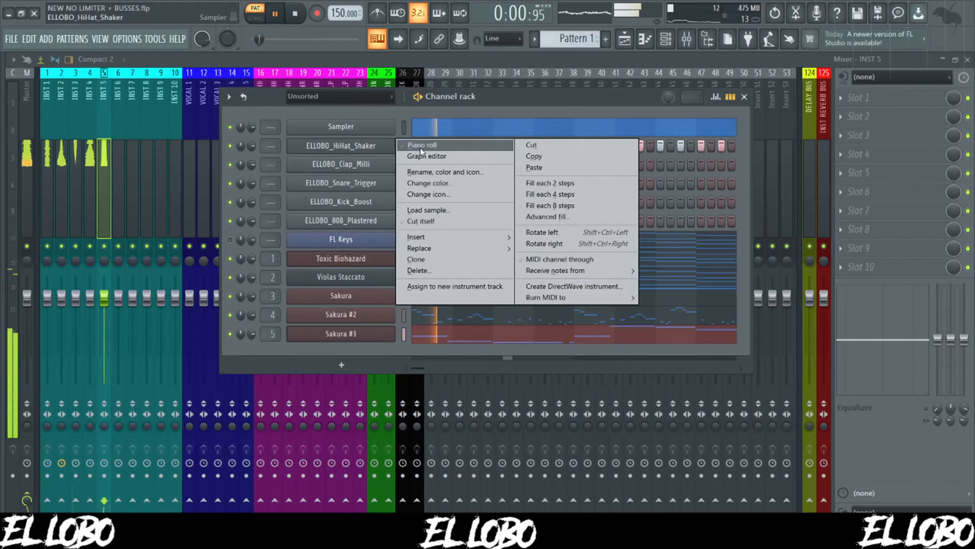
left_click(415, 143)
scroll(65, 399, "up", 3)
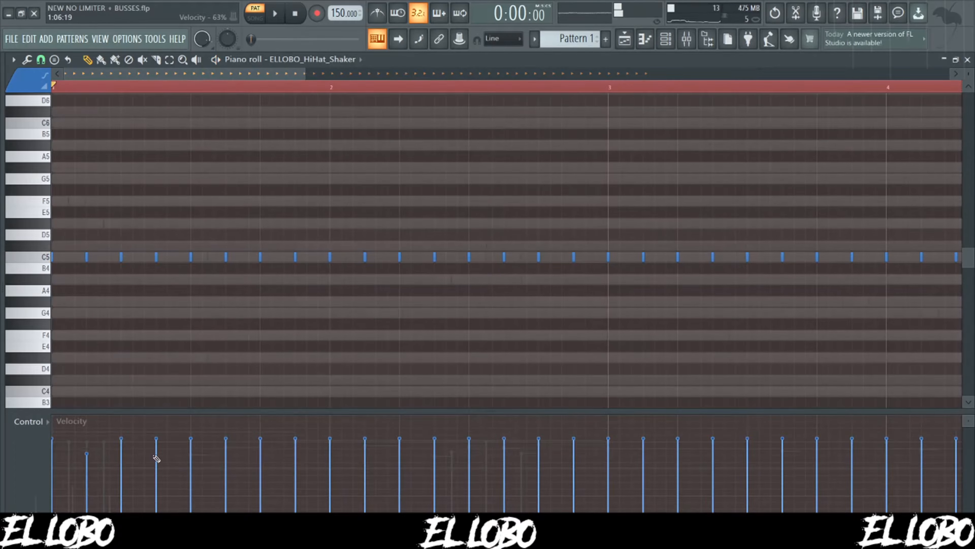
left_click(225, 453)
scroll(255, 457, "down", 2)
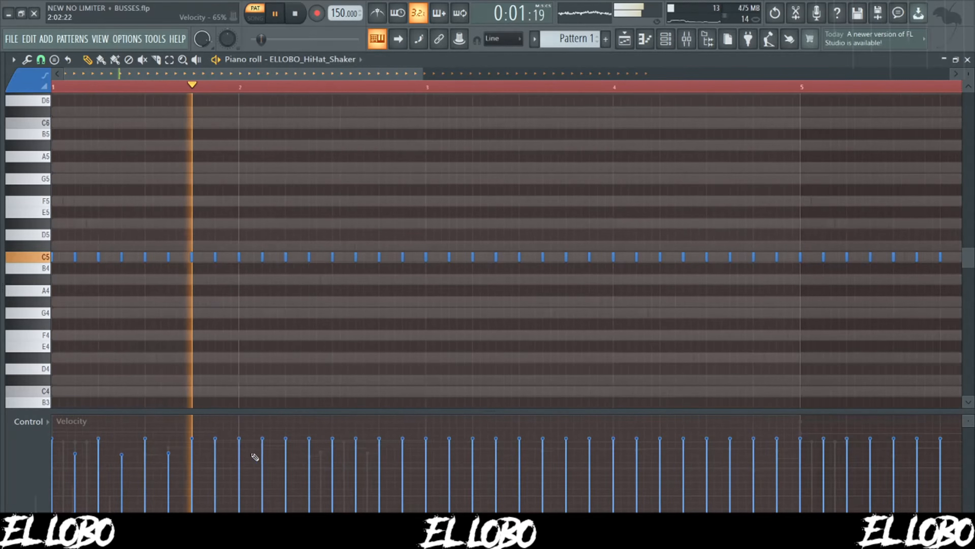
left_click(215, 451)
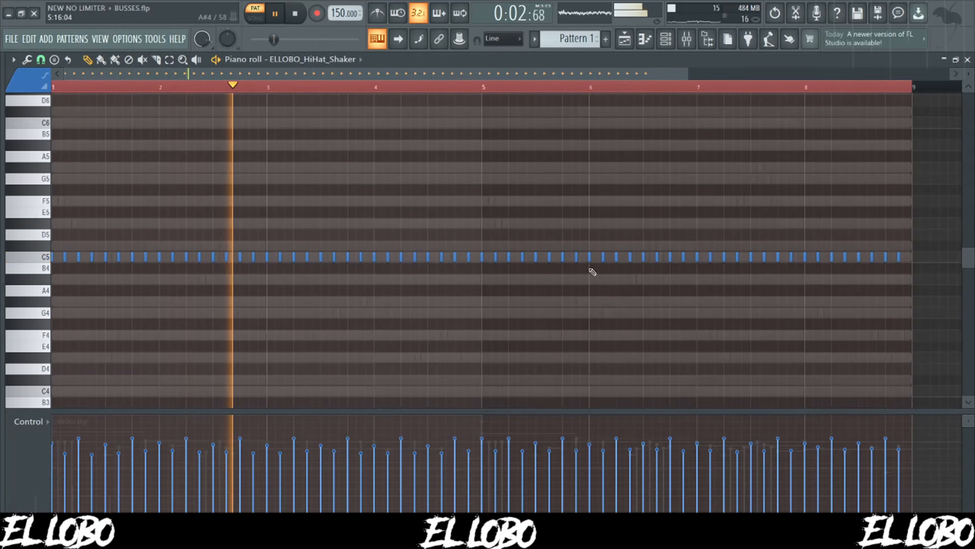
Step: Place a C5 clap on the third beat of each of the eight bars in the ELLOBO_Clap_Milli channel
left_click(666, 40)
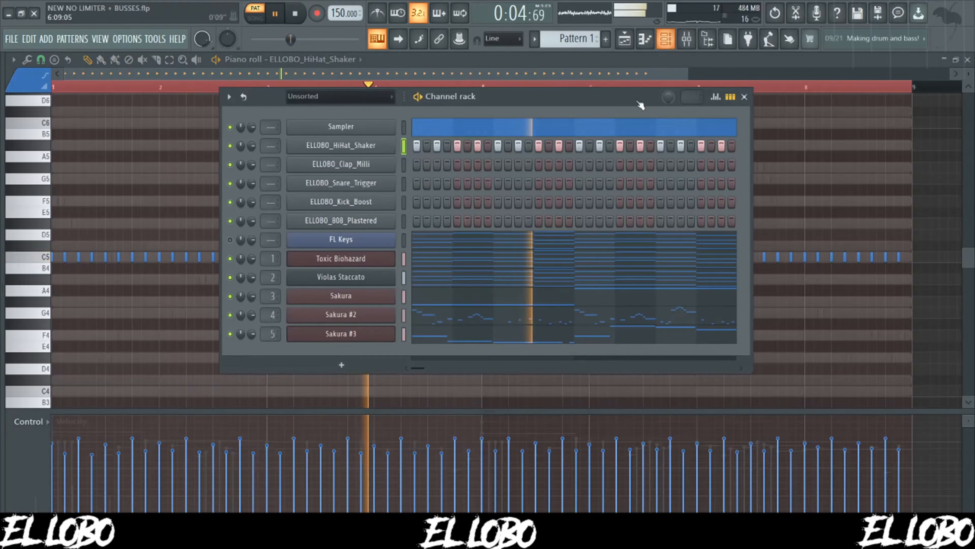
right_click(370, 165)
left_click(415, 146)
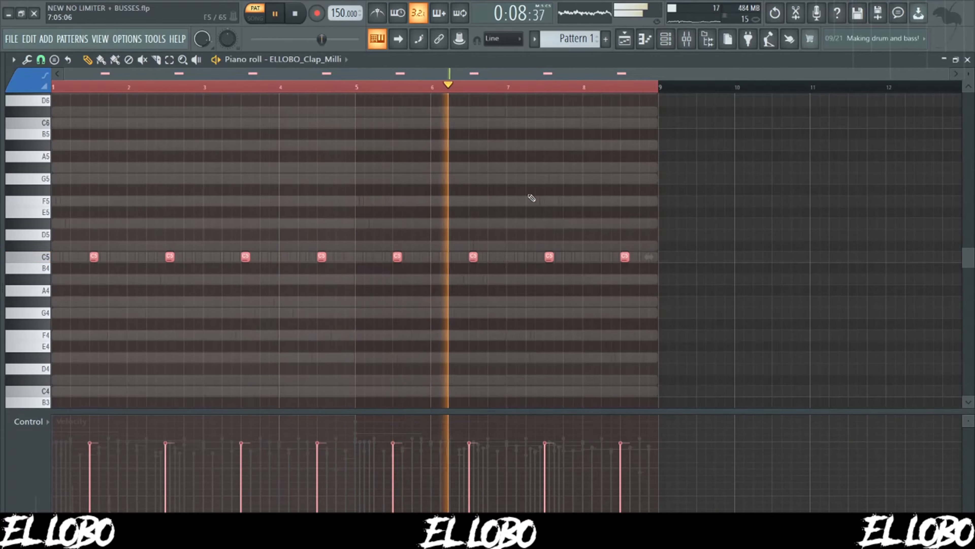
Step: Place three C5 hits of decreasing velocity across bars 1 and 2 in the ELLOBO_Snare_Trigger channel
key("F6")
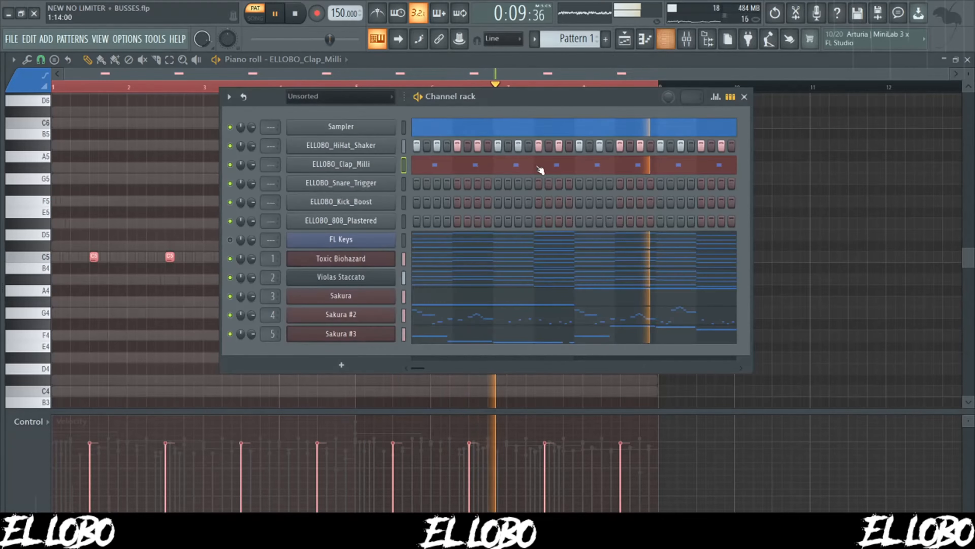
right_click(376, 187)
left_click(412, 183)
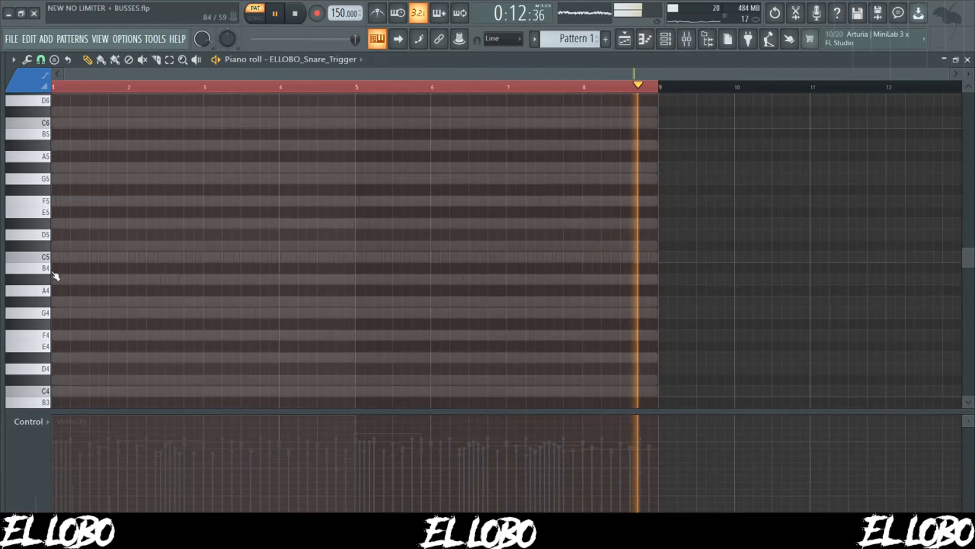
left_click(80, 257)
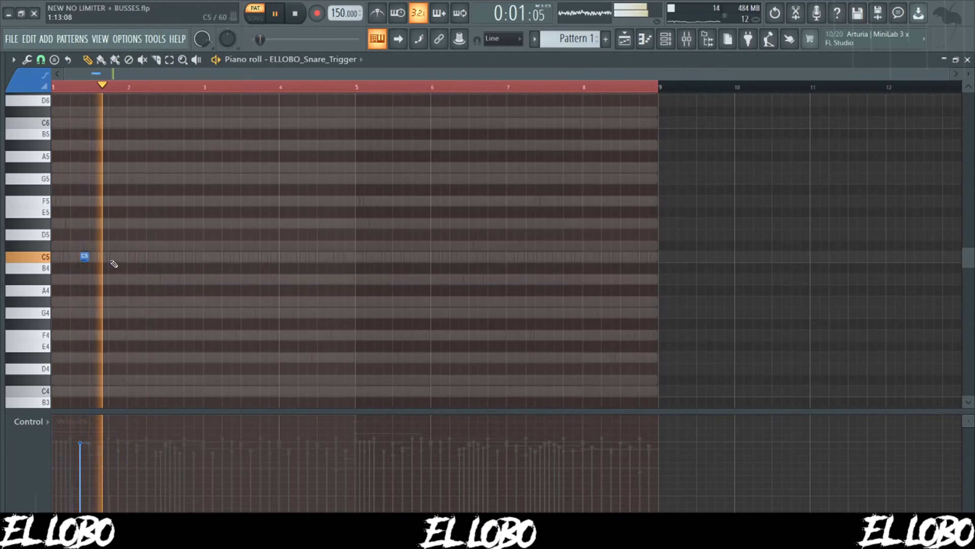
key("space")
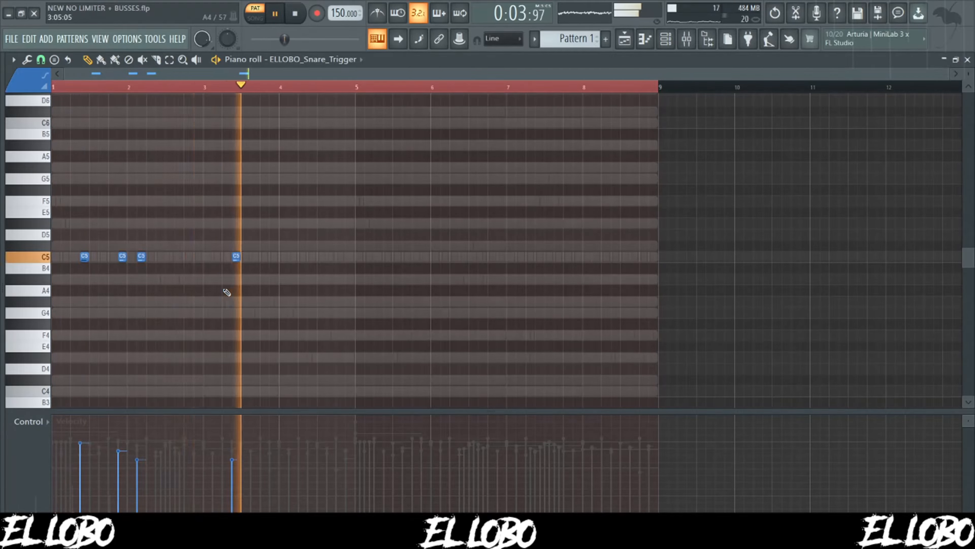
Step: Repeat the three-hit snare figure in bars 3–4, 5–6 and 7–8 with varied velocities, and play the pattern back
left_click(274, 256)
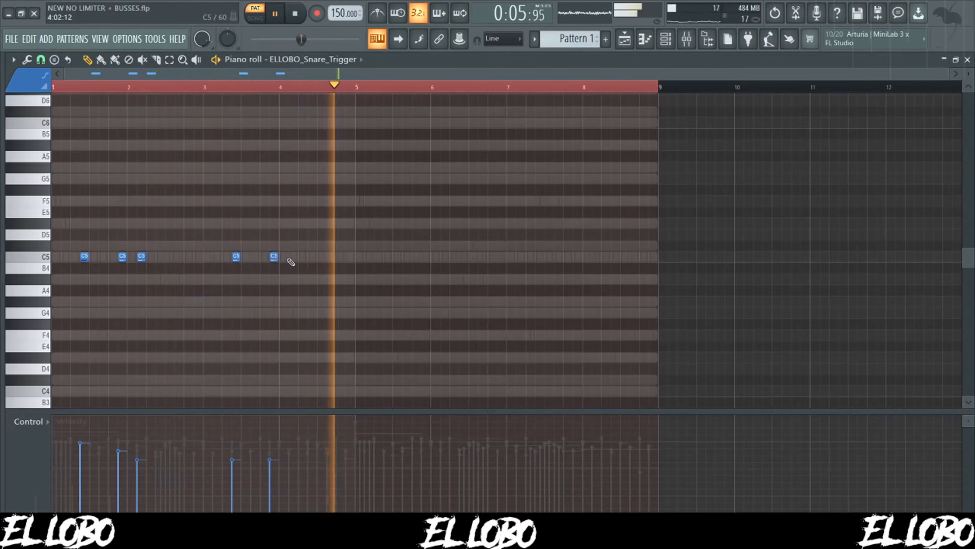
left_click(301, 256)
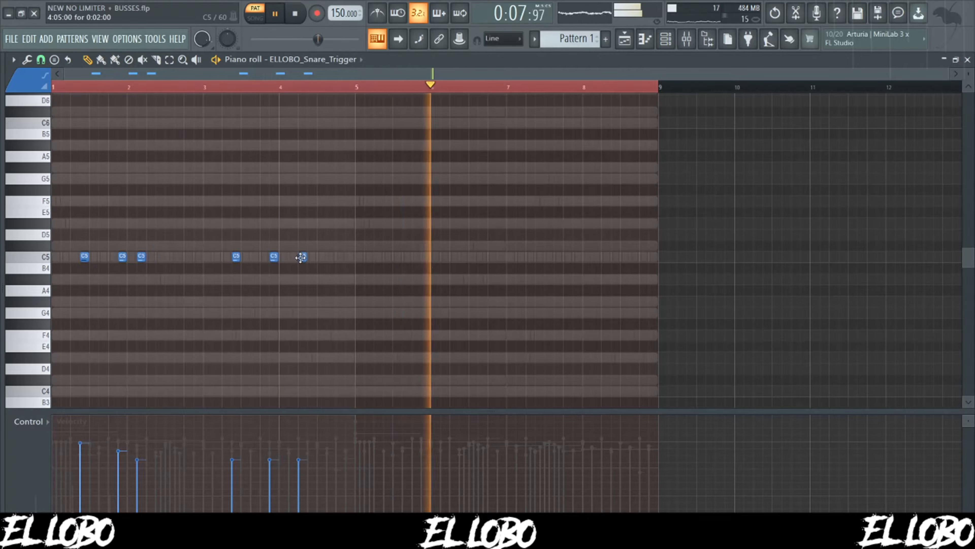
left_click_drag(301, 256, 294, 259)
key("space")
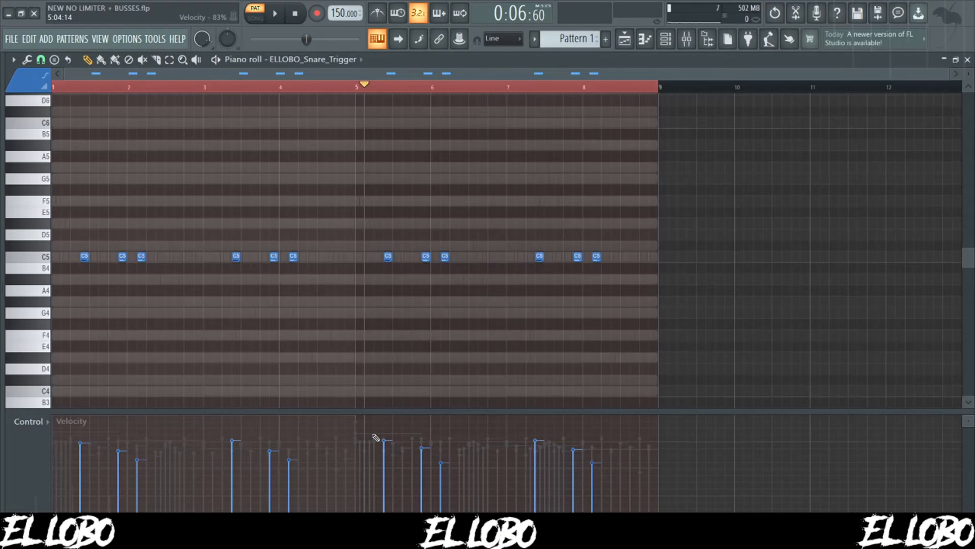
key("space")
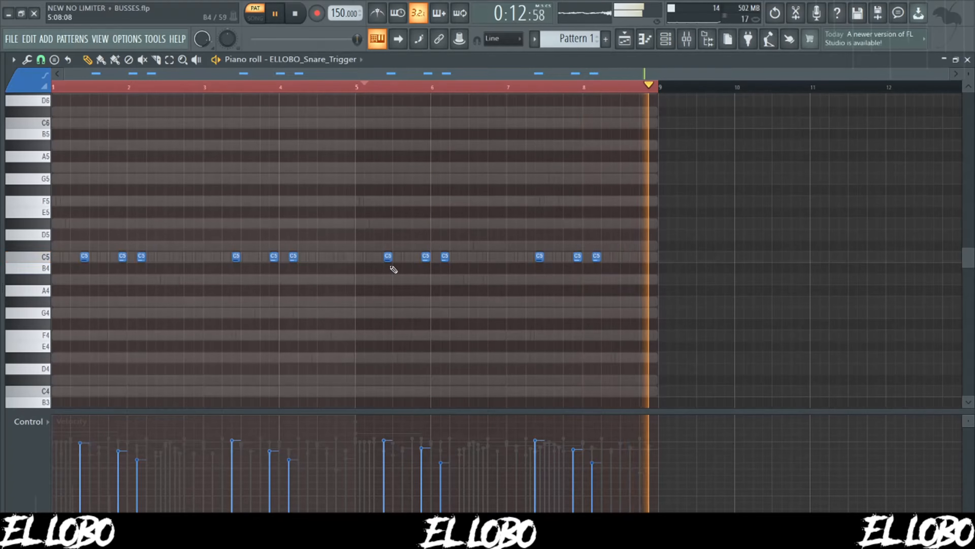
key("space")
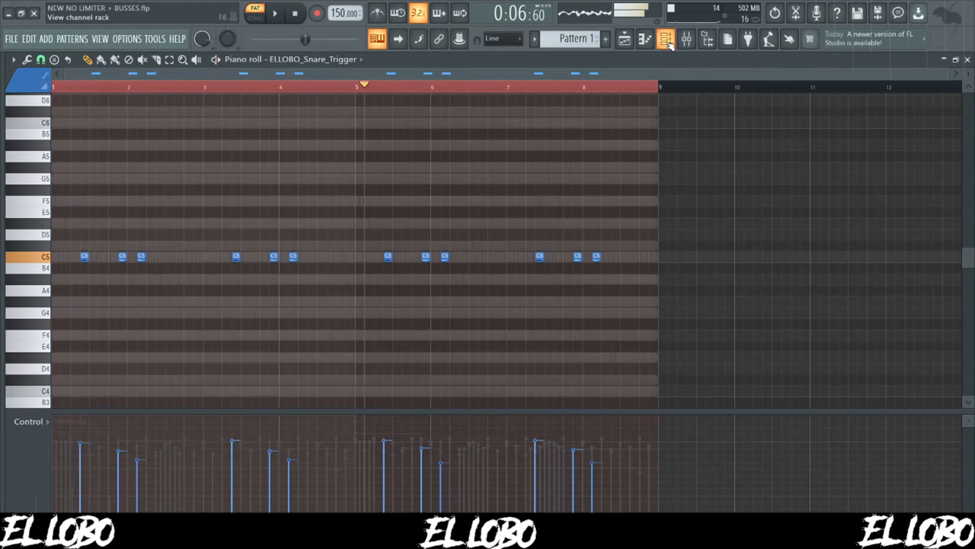
Step: Open the piano roll of the ELLOBO_Kick_Distort channel and play the pattern
key("F6")
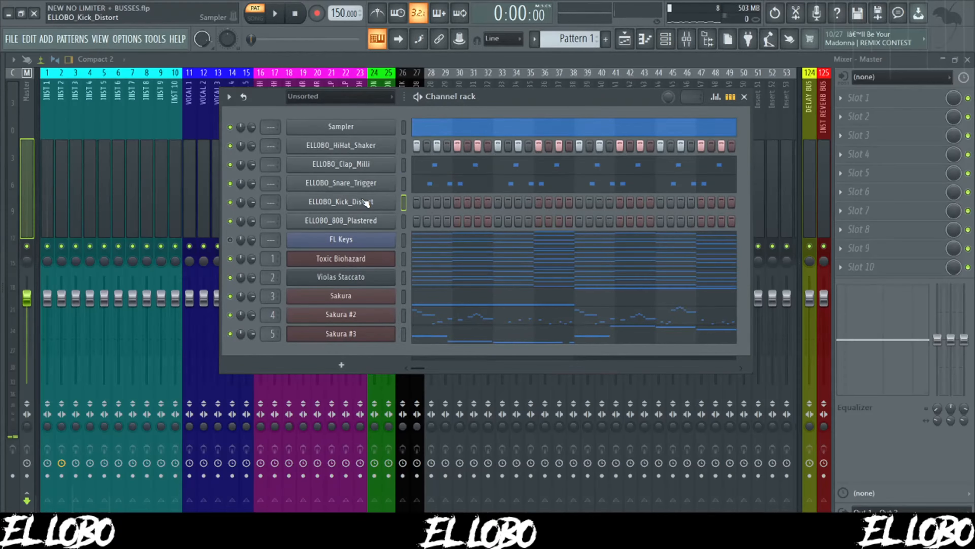
right_click(369, 207)
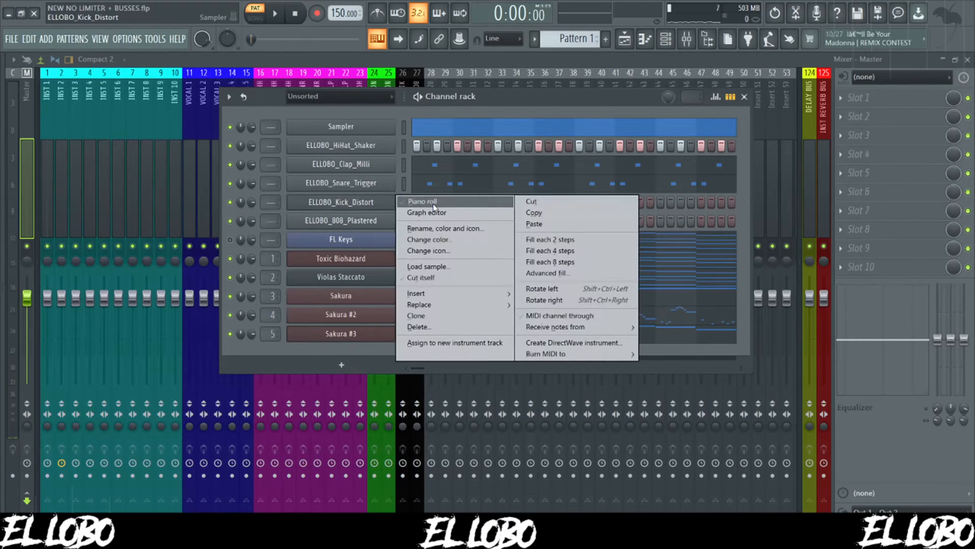
left_click(433, 201)
key("space")
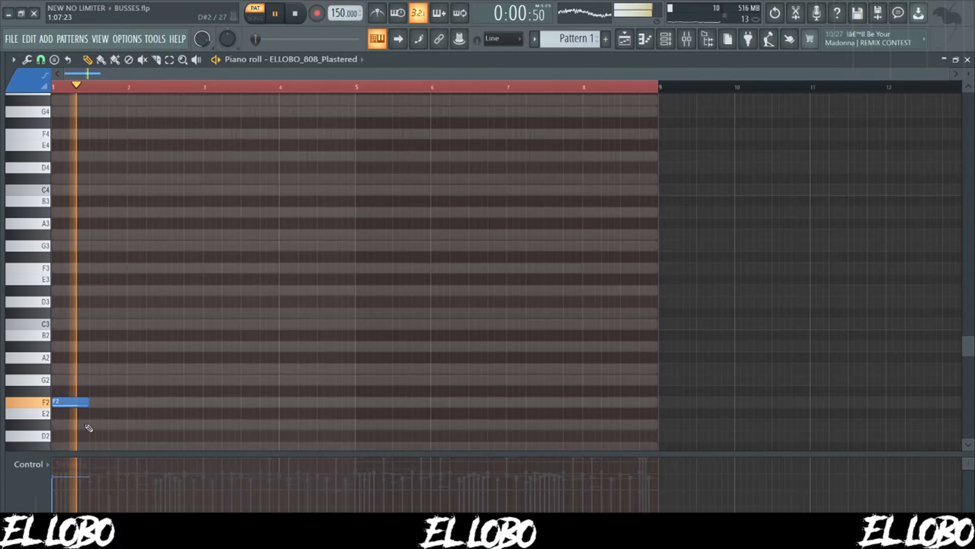
Step: Lay out the ELLOBO_808_Plastered notes in bars 1 to 3 as three F5 hits, D#5, C5, C#5 and D#5
scroll(89, 428, "down", 2)
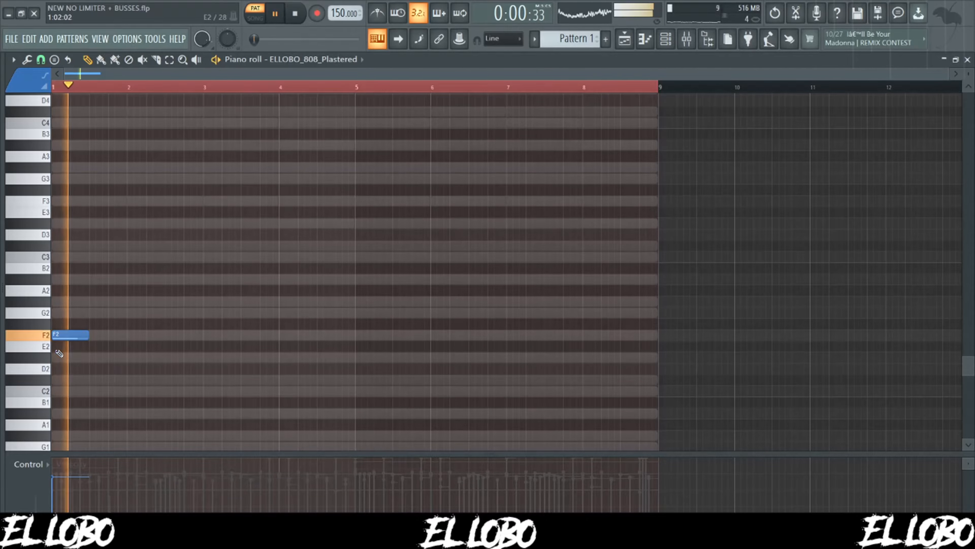
key("space")
scroll(52, 347, "up", 3)
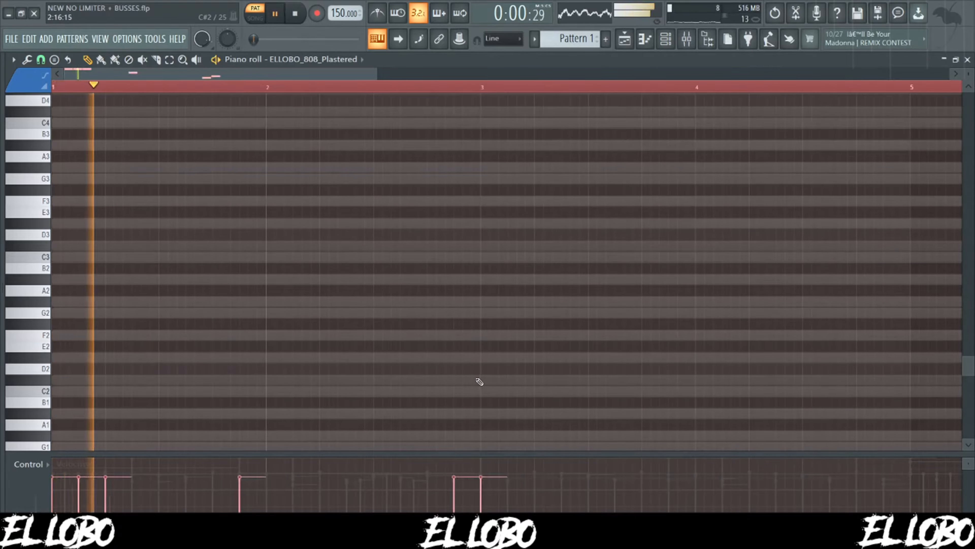
scroll(478, 382, "up", 7)
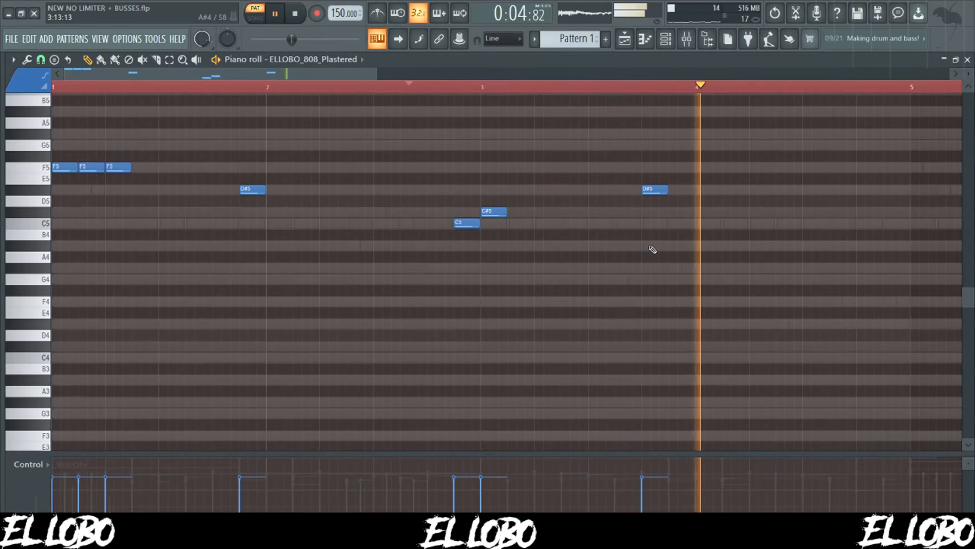
key("space")
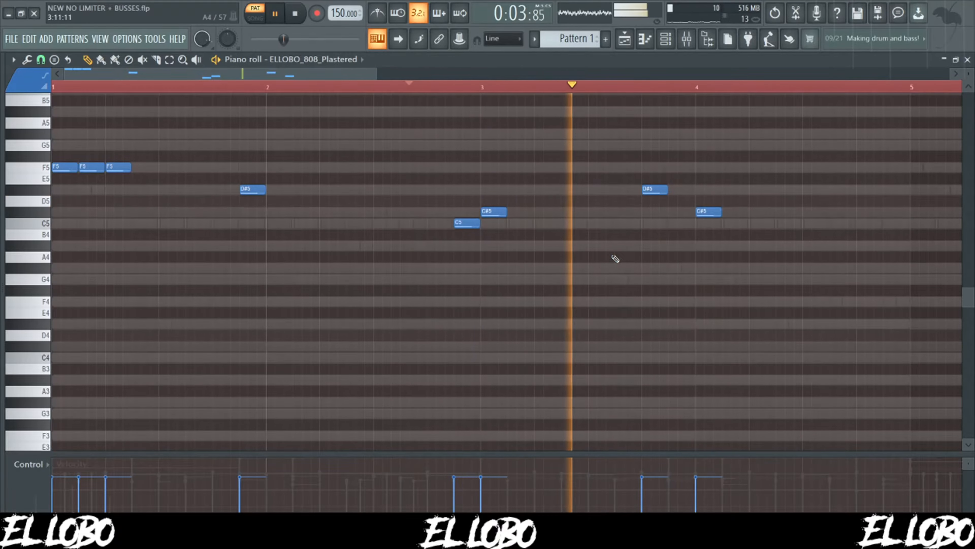
Step: Continue the 808 line through bar 4 with C#5, C5 and A#4 notes, auditioning it between additions
left_click(701, 213)
key("space")
scroll(716, 248, "down", 1)
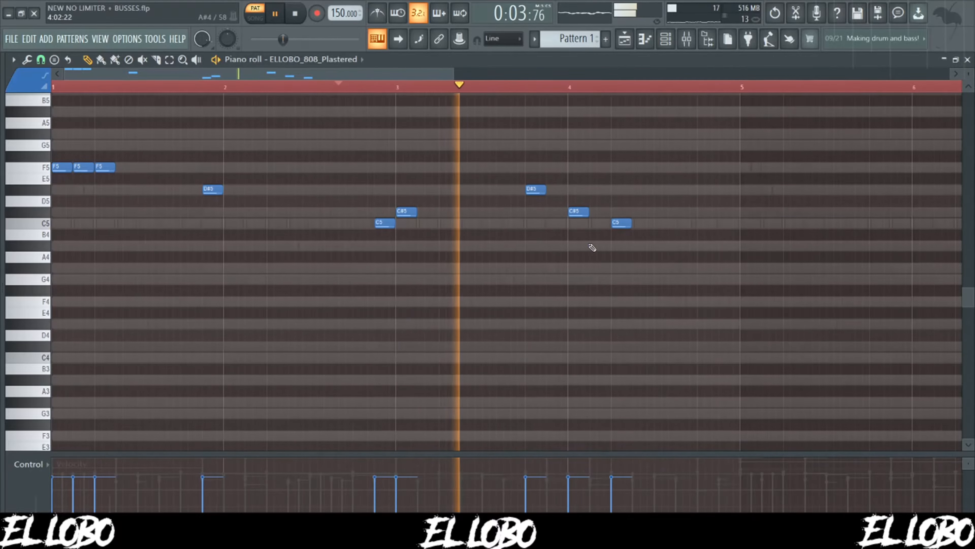
key("space")
left_click(698, 244)
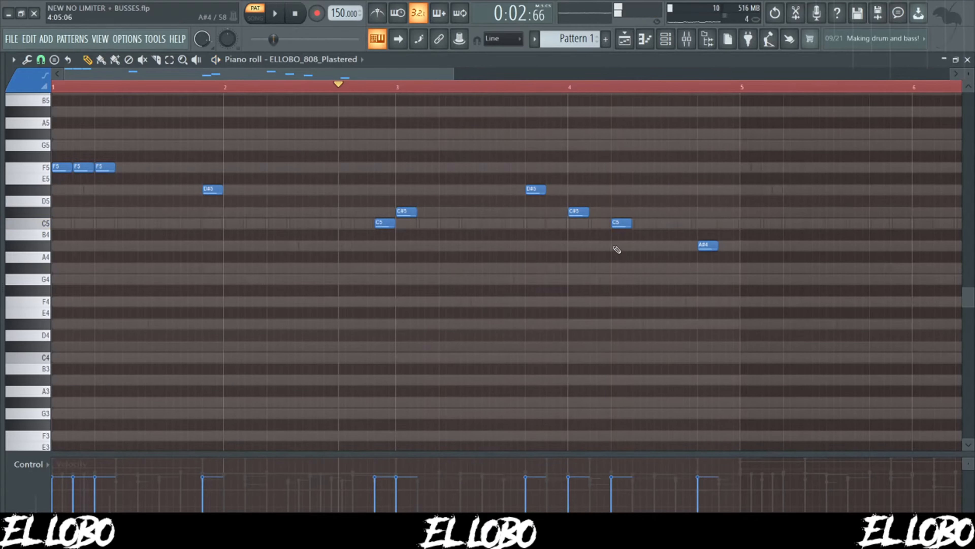
Step: Extend the 808 line to eight bars and transpose all its notes down three octaves to start on F2
key("ctrl+a")
left_click_drag(55, 165, 748, 213)
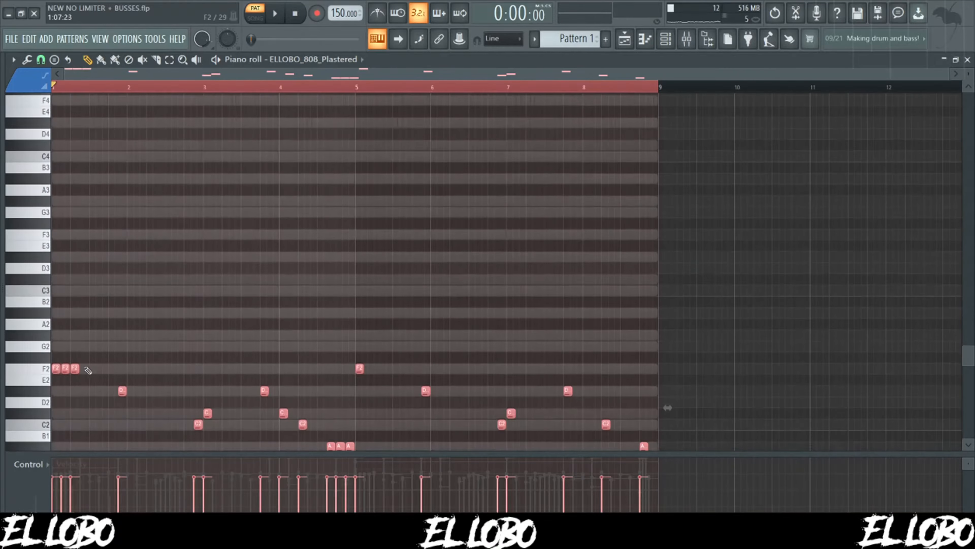
key("space")
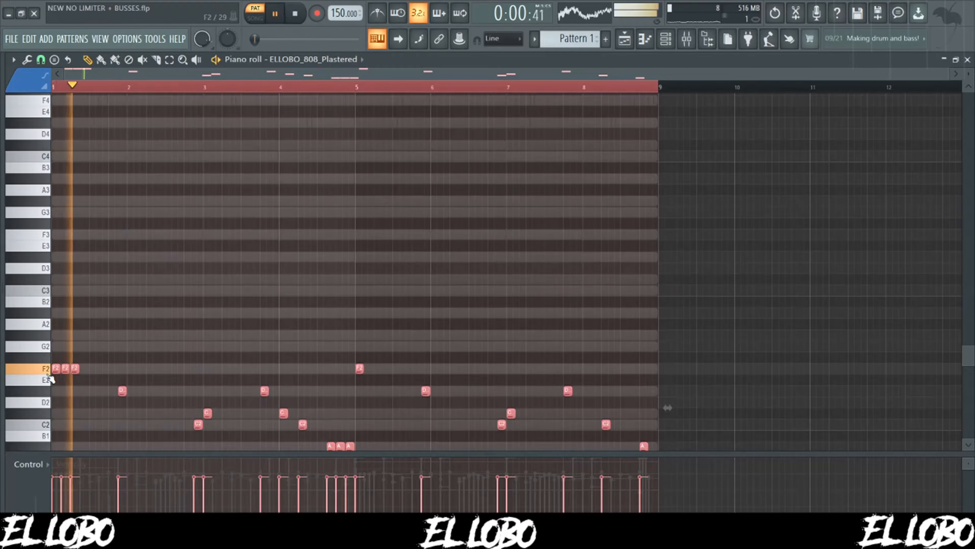
Step: Listen to the lowered 808 line and raise the velocities of all its notes to maximum
scroll(152, 326, "down", 1)
scroll(153, 326, "down", 3)
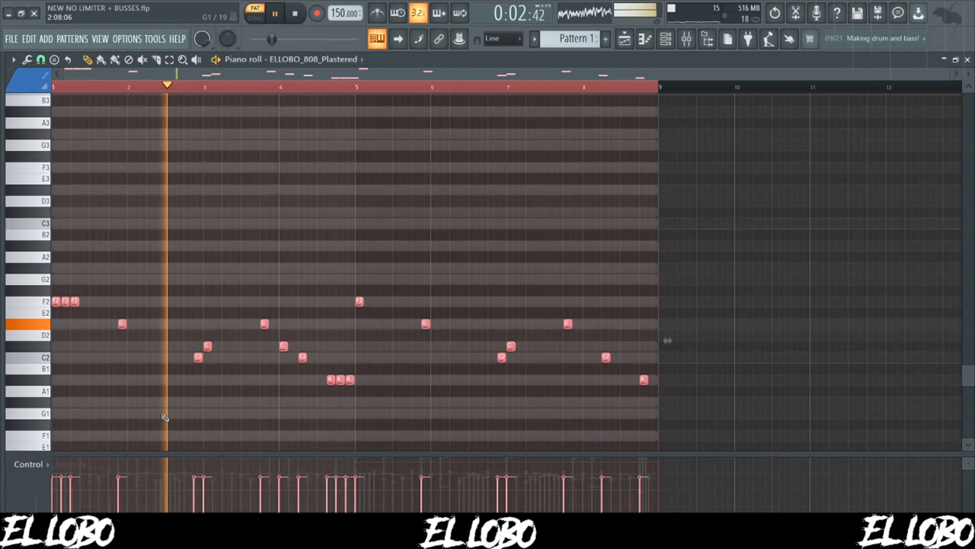
key("space")
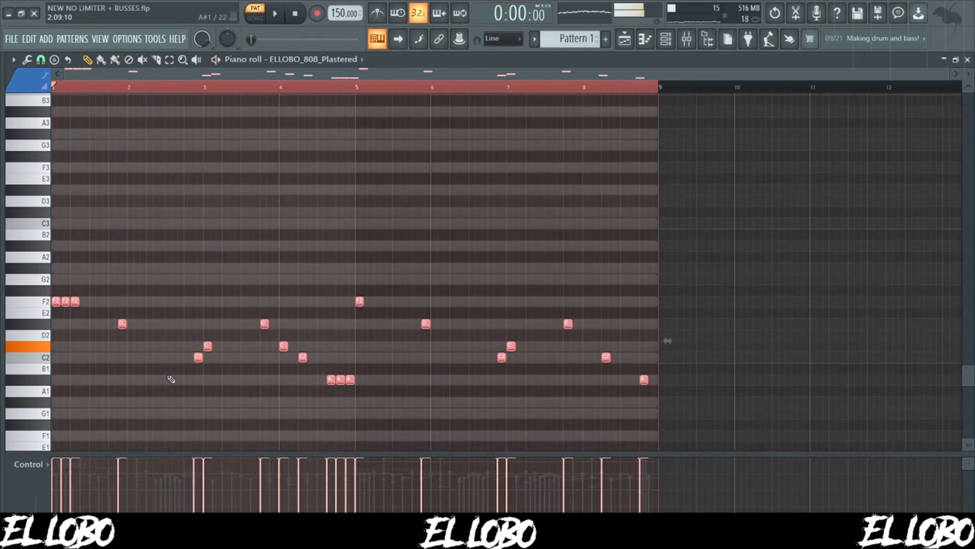
Step: Solo the INST 1 mixer track and roll off its low end with bands 1 and 2 of Fruity Parametric EQ 2
key("F9")
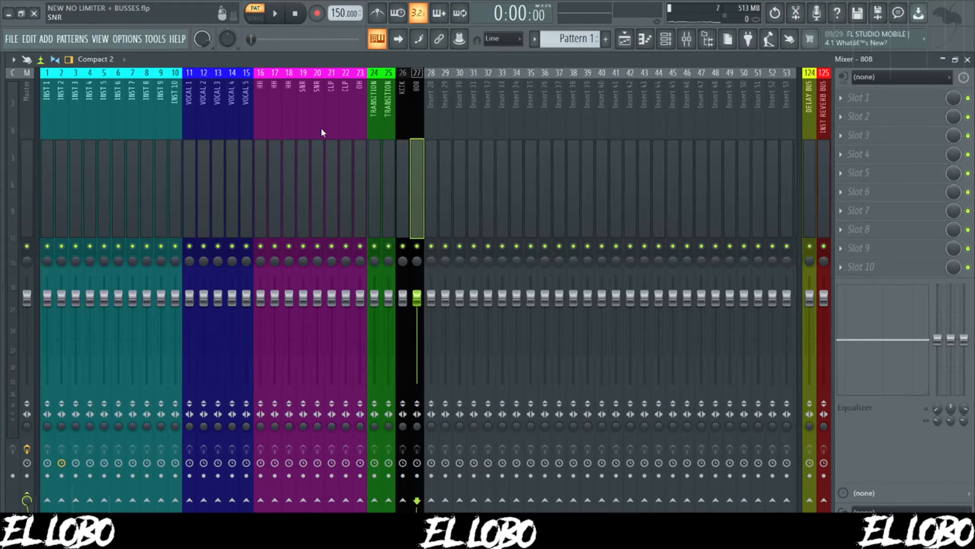
right_click(47, 246)
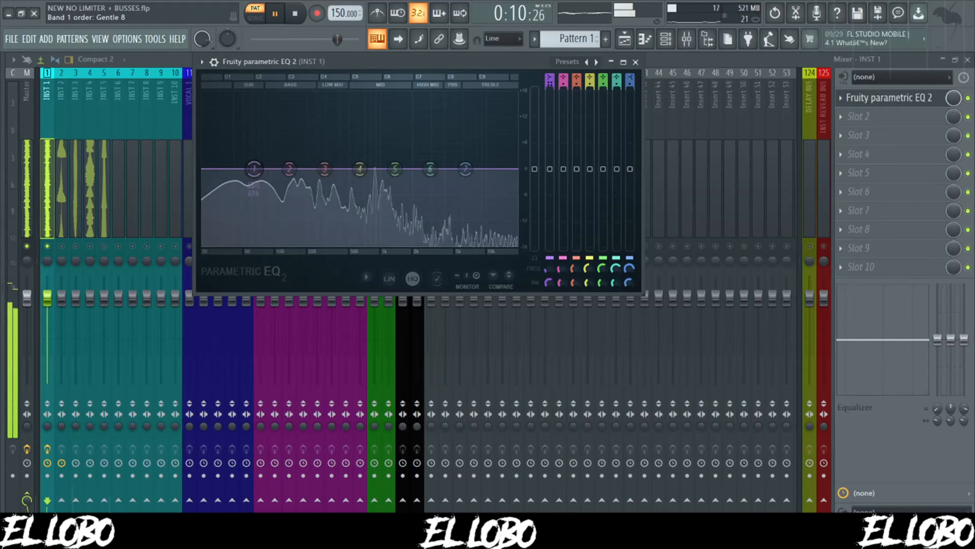
left_click_drag(254, 168, 266, 207)
left_click_drag(289, 169, 217, 184)
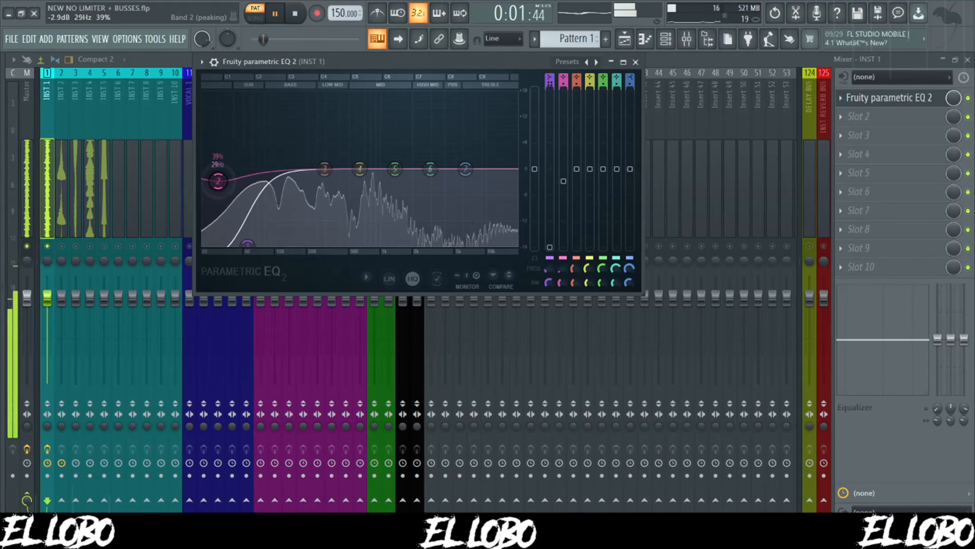
left_click_drag(248, 245, 243, 245)
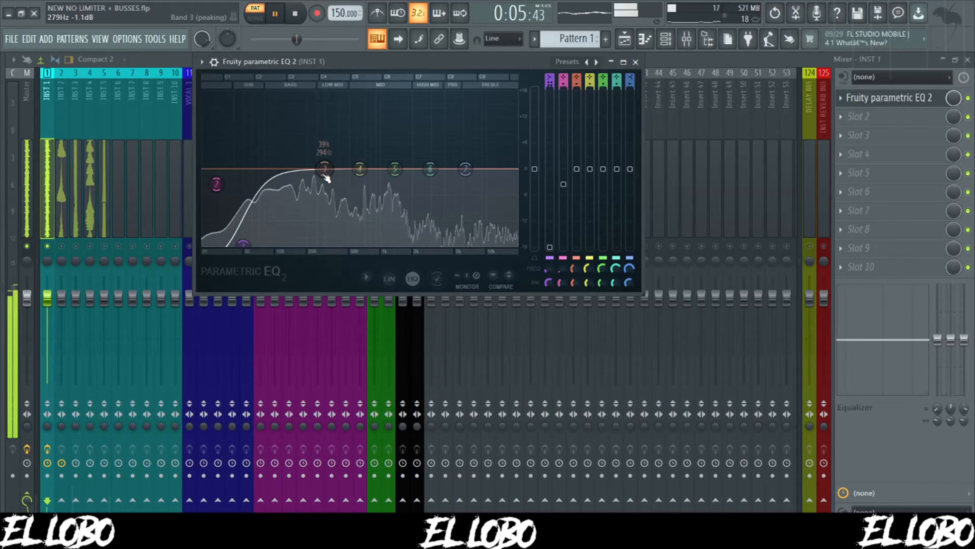
Step: Roll off the high end of INST 1 with EQ band 7 and lower band 6 at the top of the spectrum
left_click_drag(466, 168, 479, 242)
left_click_drag(430, 168, 506, 179)
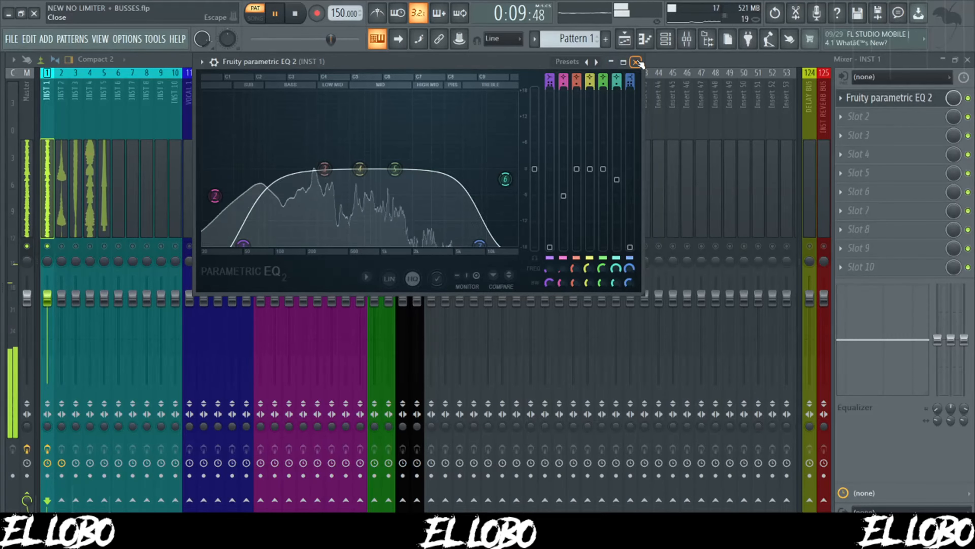
left_click(889, 97)
Step: Insert PuigTec MEQ5 Stereo in slot 2 of INST 1, boost its 1000 Hz peak to about 4 and set the gain to 0.3 dB
left_click(867, 118)
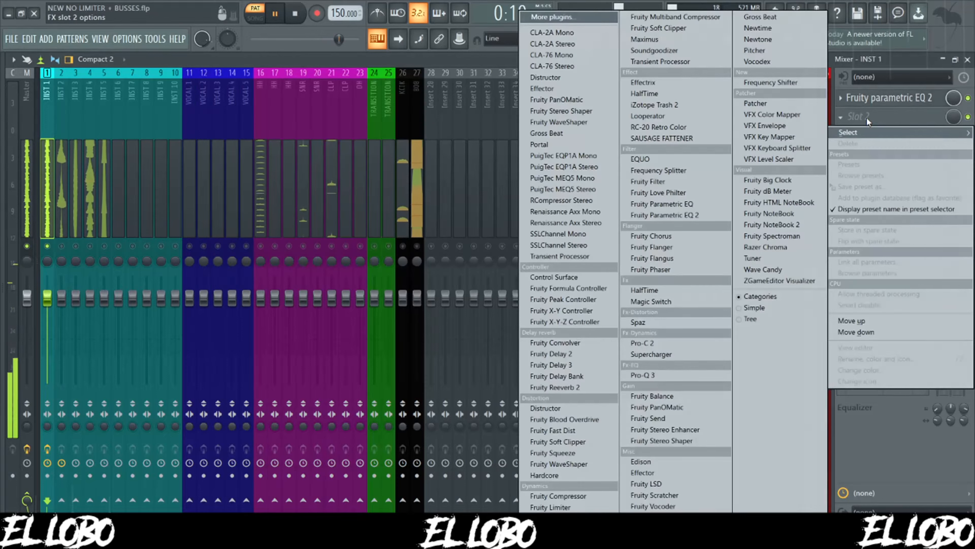
left_click(594, 188)
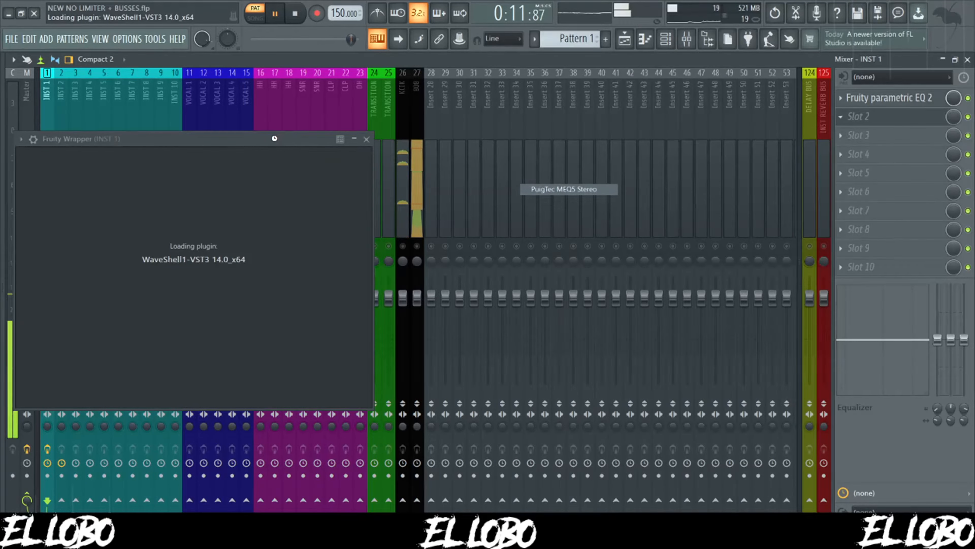
left_click_drag(258, 138, 372, 115)
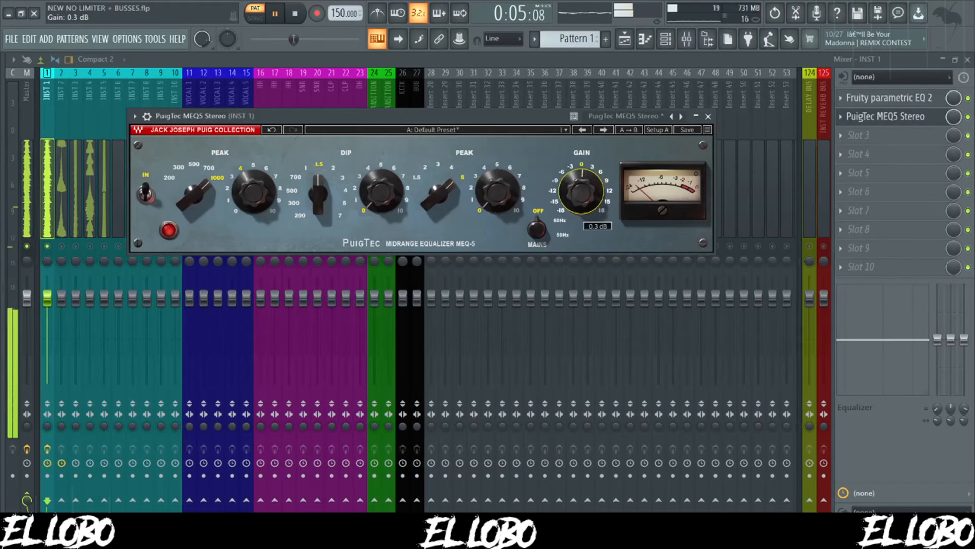
left_click(708, 116)
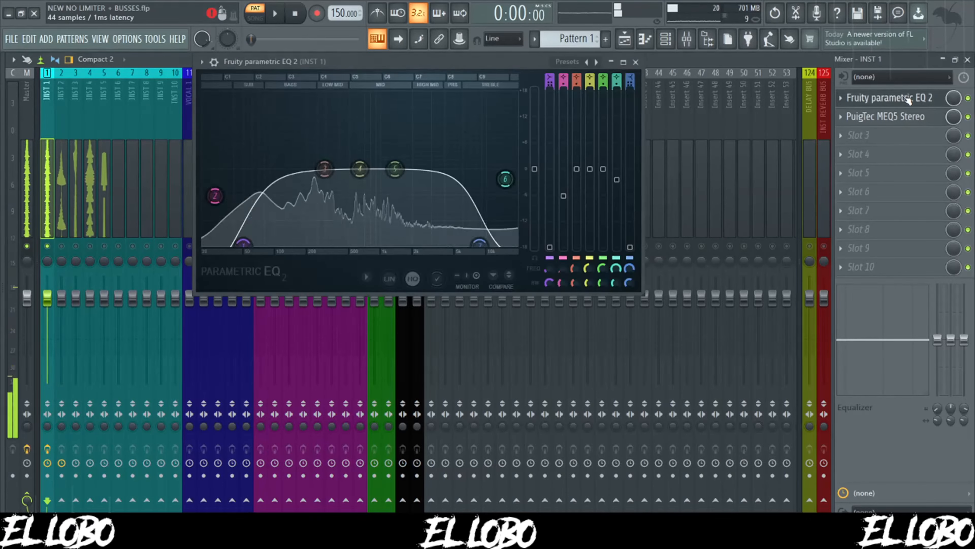
Step: Sweep band 5 of the INST 1 parametric EQ as a boost and settle it as a slight cut near 1 kHz
left_click(889, 98)
left_click_drag(394, 169, 384, 94)
left_click_drag(603, 91, 603, 176)
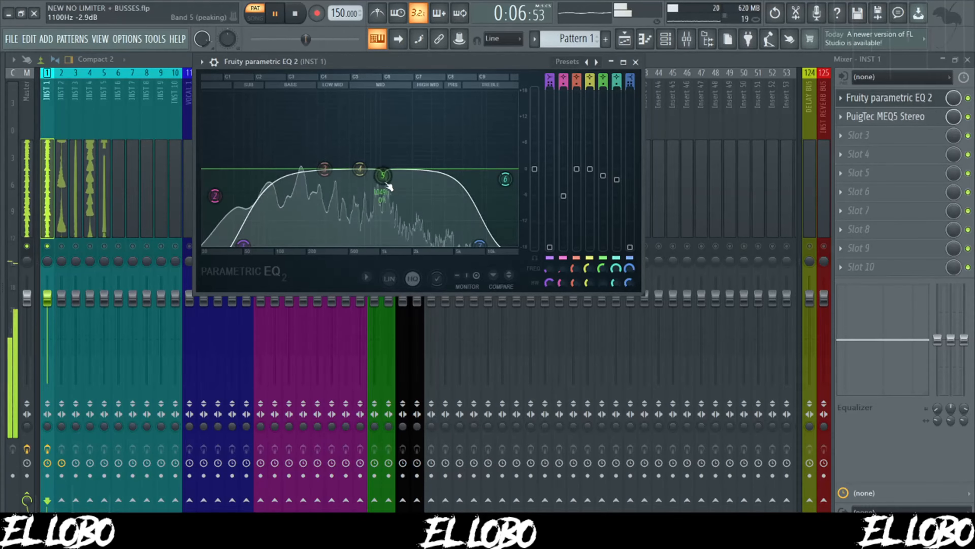
Step: Insert SSLChannel Stereo in slot 3 of INST 1, sweep its high-mid band and set the HMF gain to -1.3 dB
left_click(859, 135)
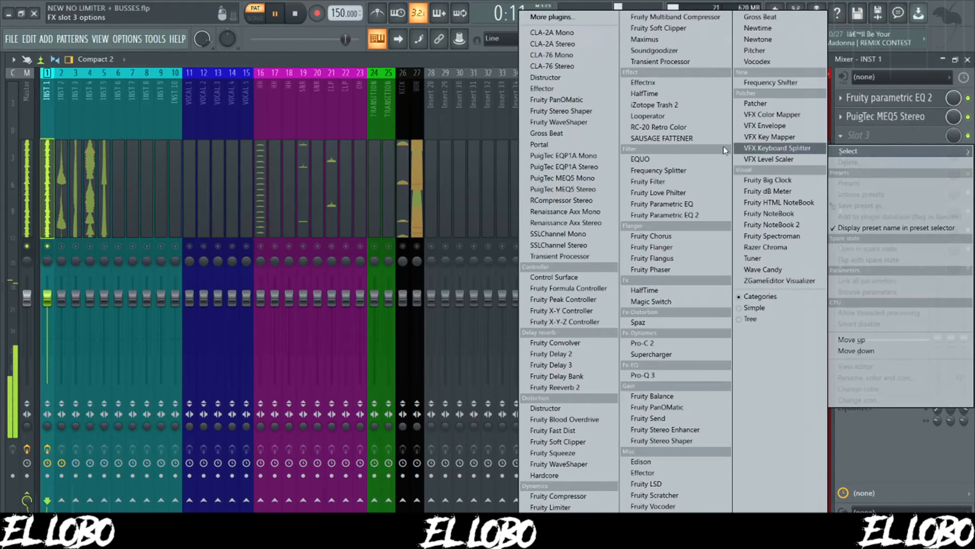
left_click(579, 245)
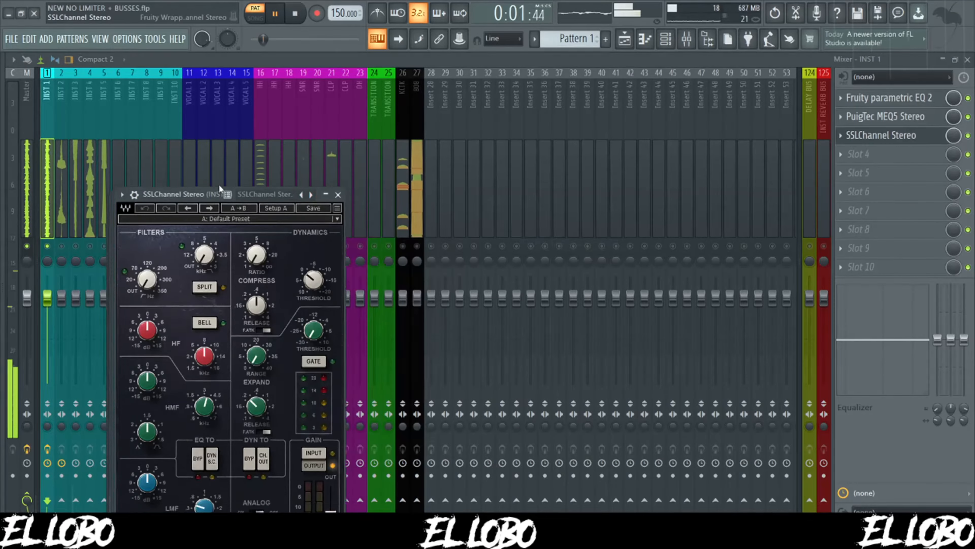
left_click_drag(208, 193, 411, 61)
left_click_drag(350, 450, 351, 449)
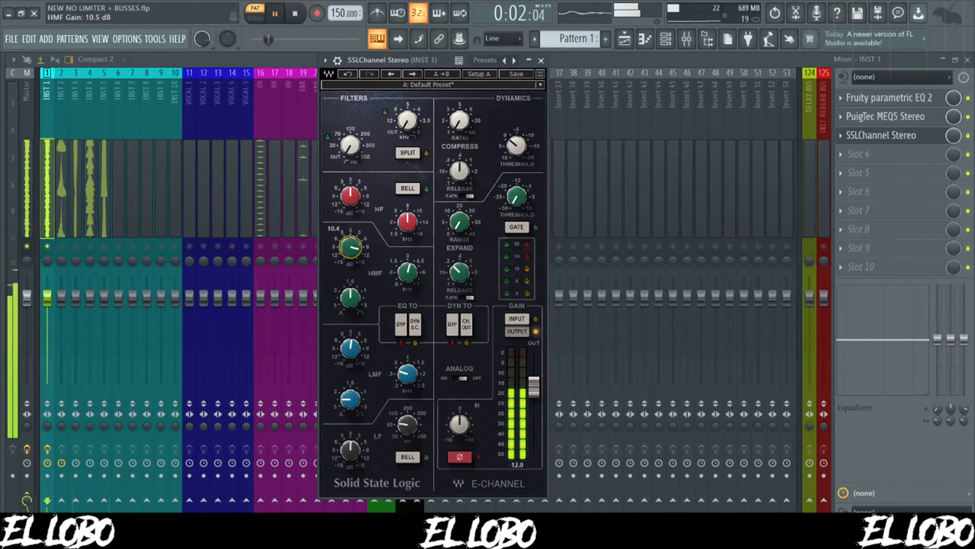
left_click(401, 325)
left_click(402, 325)
left_click_drag(408, 271, 408, 279)
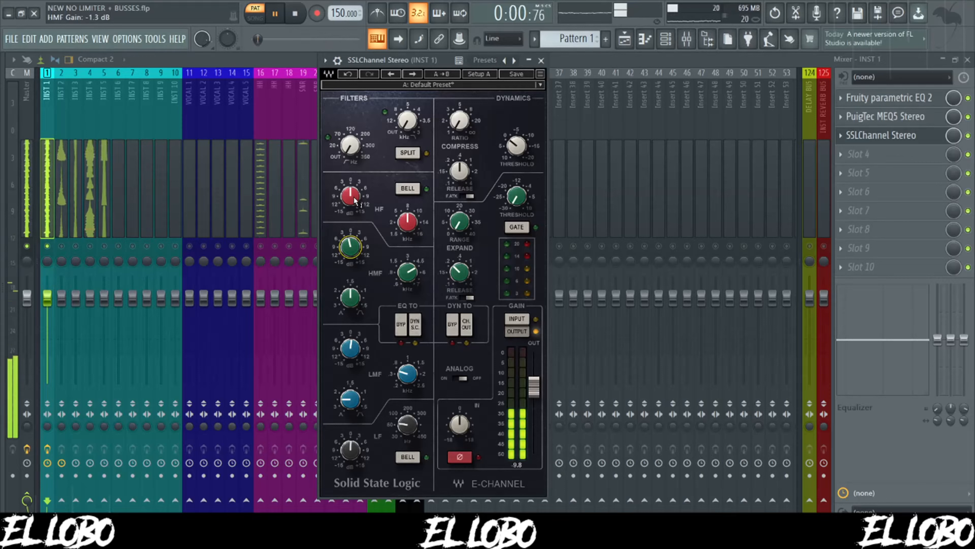
Step: Set the SSL channel's high-pass filter to 20 Hz and its low-pass filter to 10.2 kHz, and stop playback
mouse_move(350, 145)
left_mouse_down()
mouse_move(350, 132)
mouse_move(350, 148)
left_mouse_up()
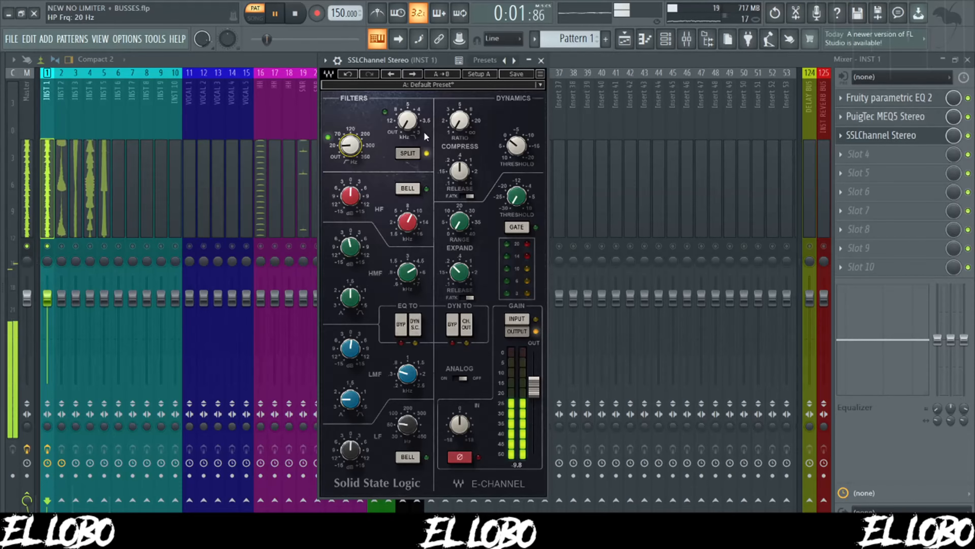
left_click_drag(408, 120, 408, 96)
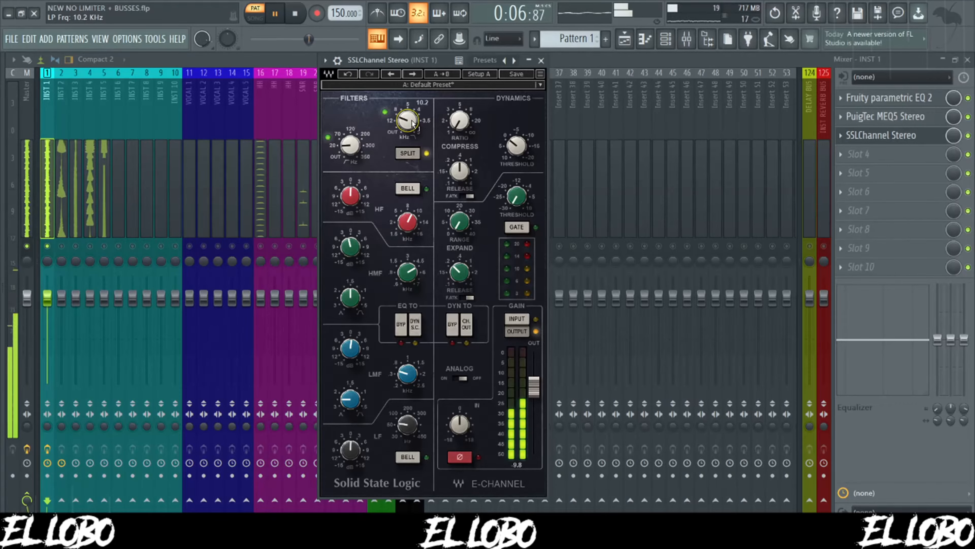
left_click(541, 61)
key("space")
Step: Solo the INST 2 mixer track and insert Fruity Parametric EQ 2 in its first slot during playback
left_click(65, 200)
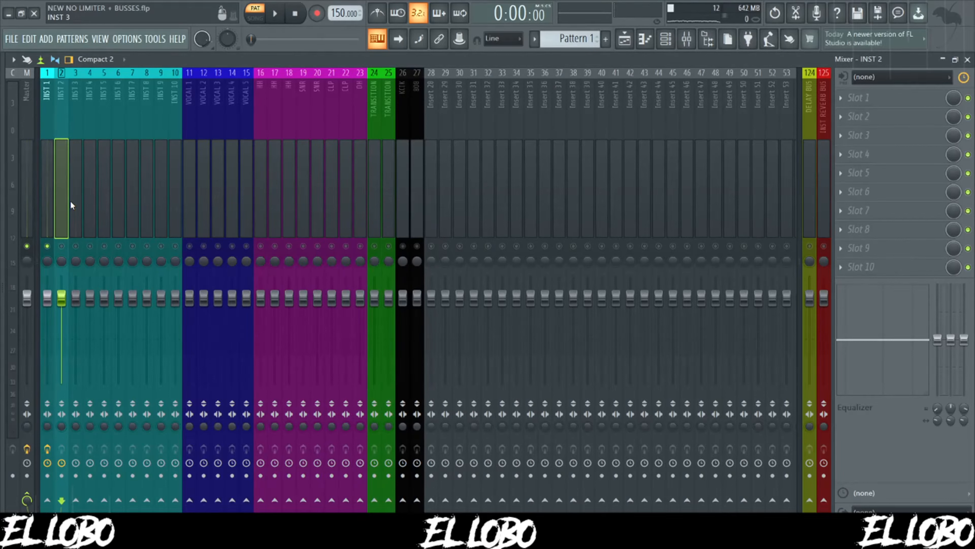
key("space")
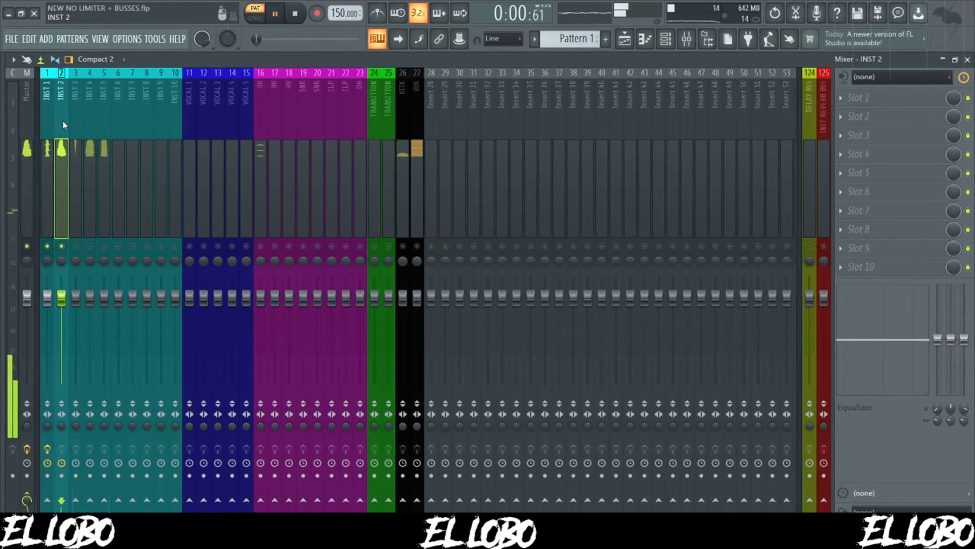
left_click(875, 99)
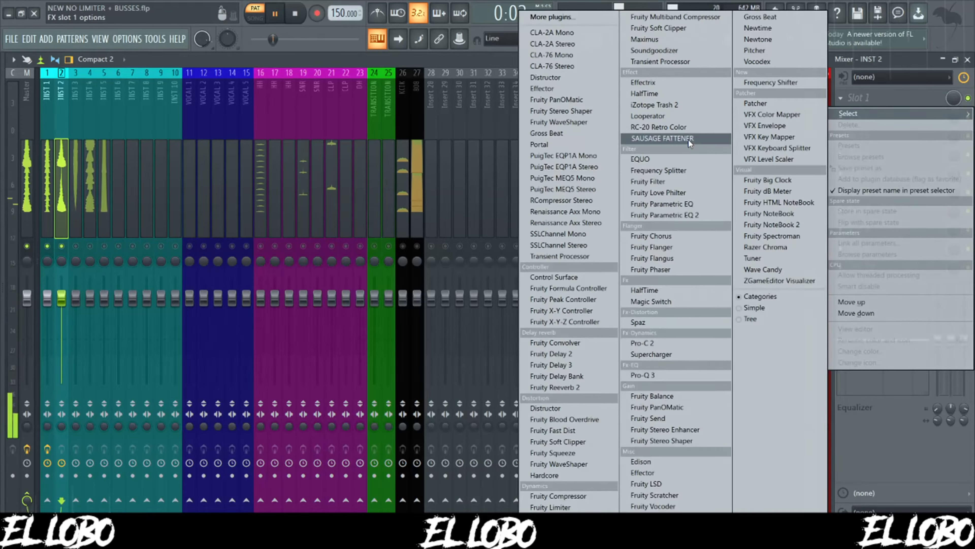
left_click(676, 215)
left_click_drag(298, 174, 403, 138)
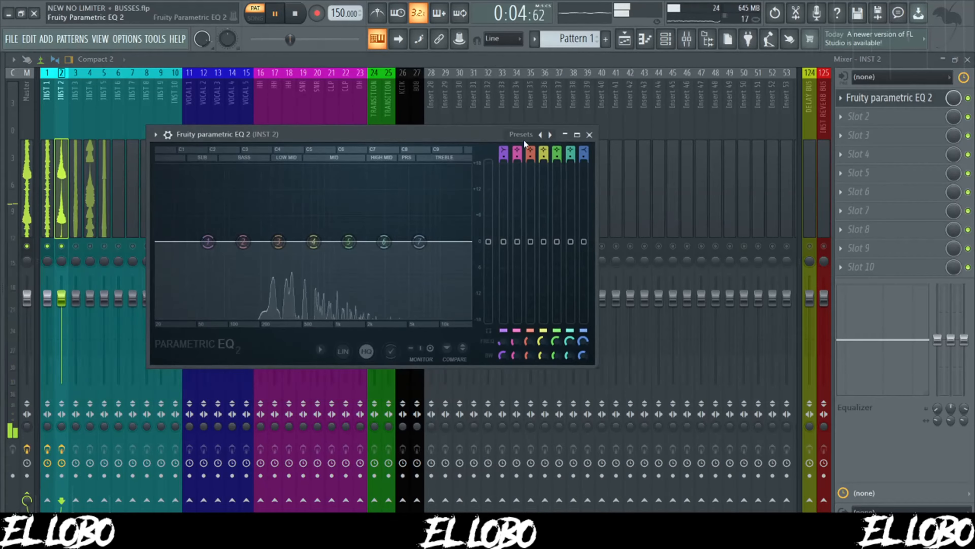
Step: Roll off INST 2's lows with EQ bands 1 and 2 and its highs above about 7 kHz with bands 6 and 7
left_click_drag(208, 242, 240, 301)
left_click_drag(243, 241, 205, 258)
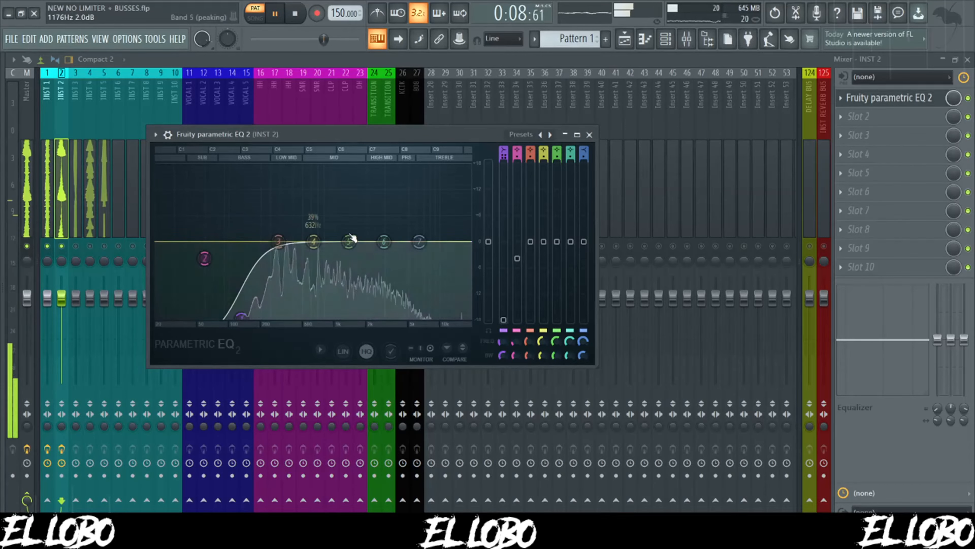
left_click_drag(420, 242, 425, 316)
left_click_drag(386, 244, 464, 272)
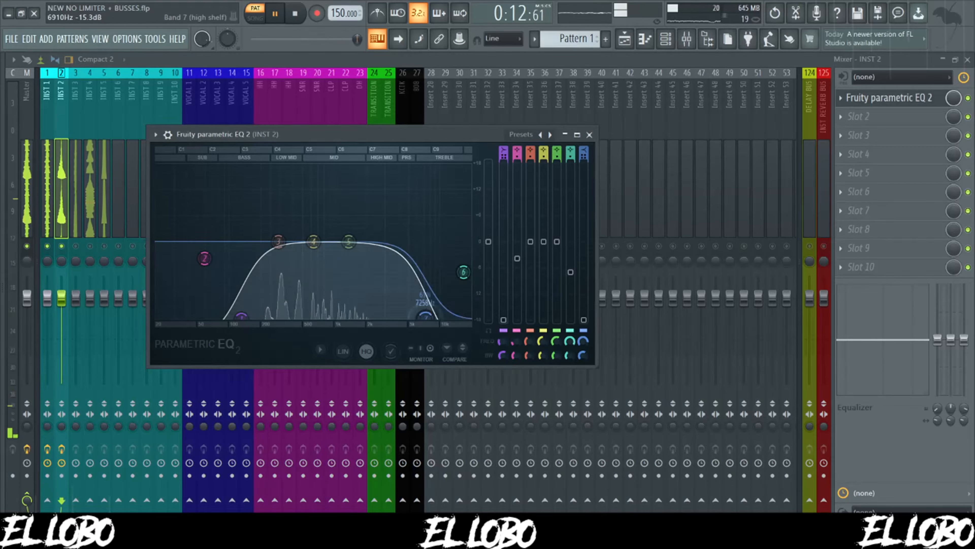
Step: Shift INST 2's high-frequency roll-off up by moving EQ bands 6 and 7 close to 20 kHz at full cut
left_click_drag(425, 317, 455, 316)
left_click_drag(464, 272, 471, 319)
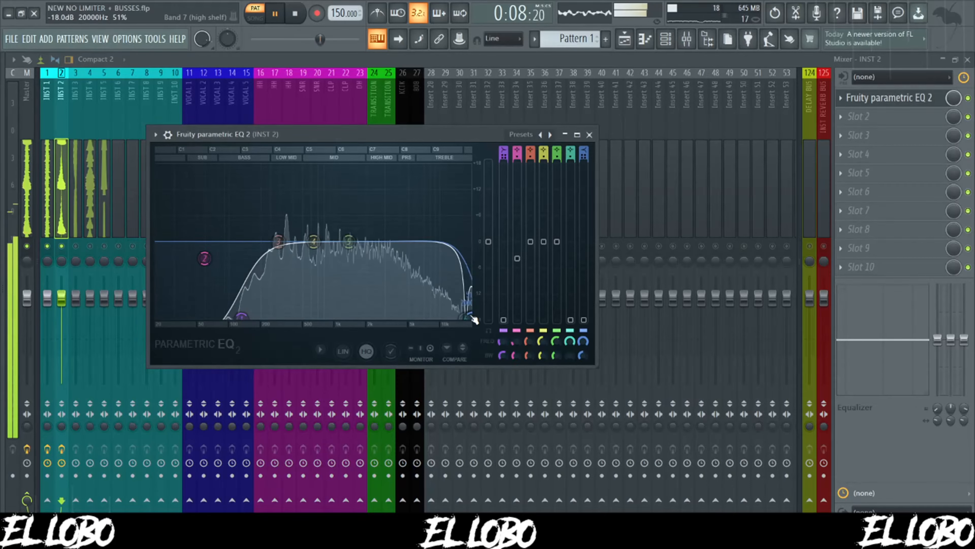
left_click(589, 135)
Step: Insert SAUSAGE FATTENER in slot 2 of INST 2 and raise its Fatness slightly, to about 7%
left_click(858, 116)
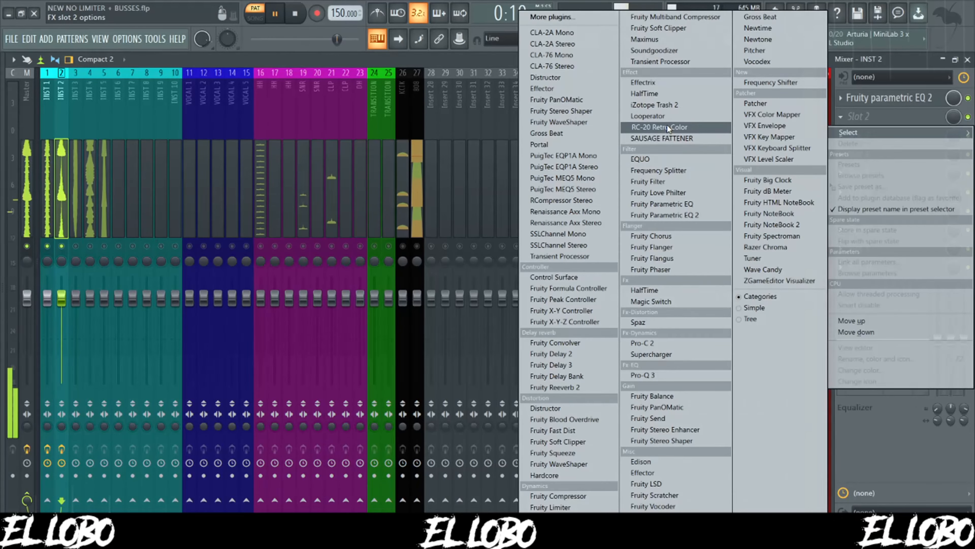
left_click(672, 139)
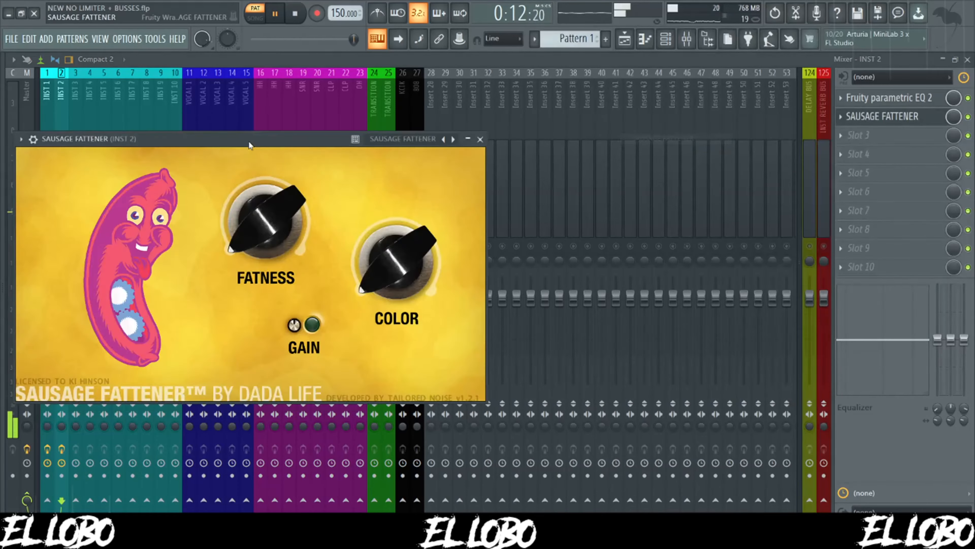
left_click_drag(248, 141, 421, 138)
left_click_drag(422, 211, 420, 203)
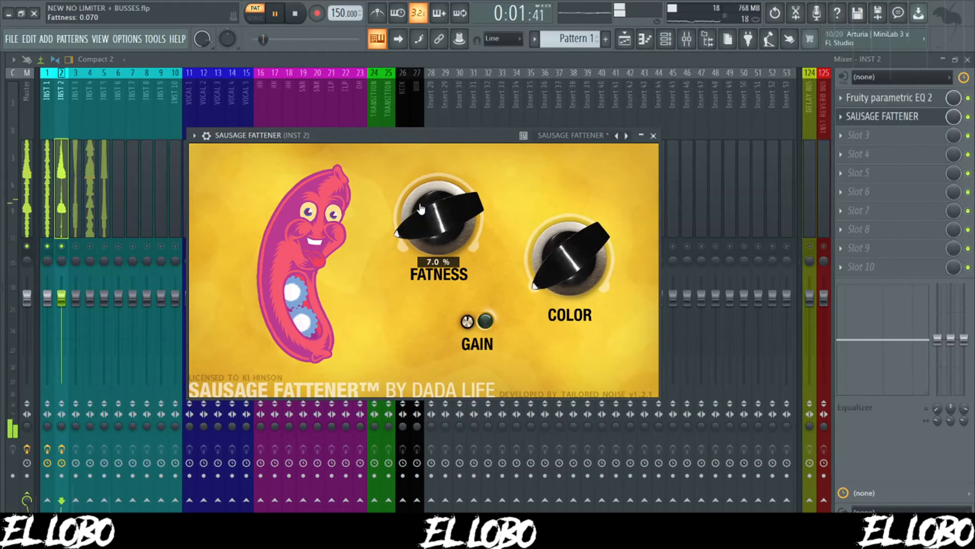
scroll(422, 212, "up", 2)
left_click_drag(422, 212, 422, 211)
Step: Sweep SAUSAGE FATTENER's Color and leave it low, set its Gain to -2.0 dB, and try a lower INST 2 fader level
left_click_drag(538, 267, 529, 202)
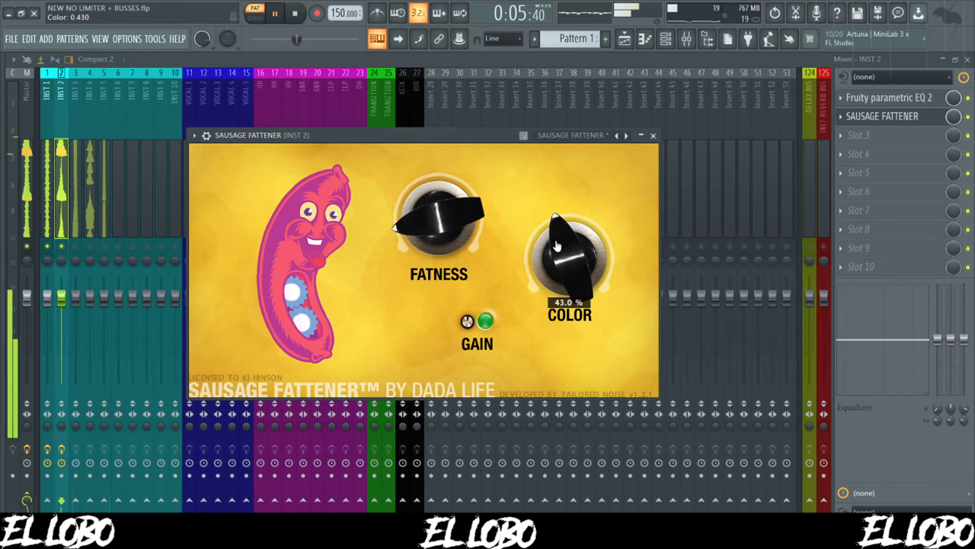
left_click_drag(556, 247, 548, 279)
mouse_move(468, 318)
left_mouse_down()
mouse_move(471, 329)
mouse_move(466, 305)
left_mouse_up()
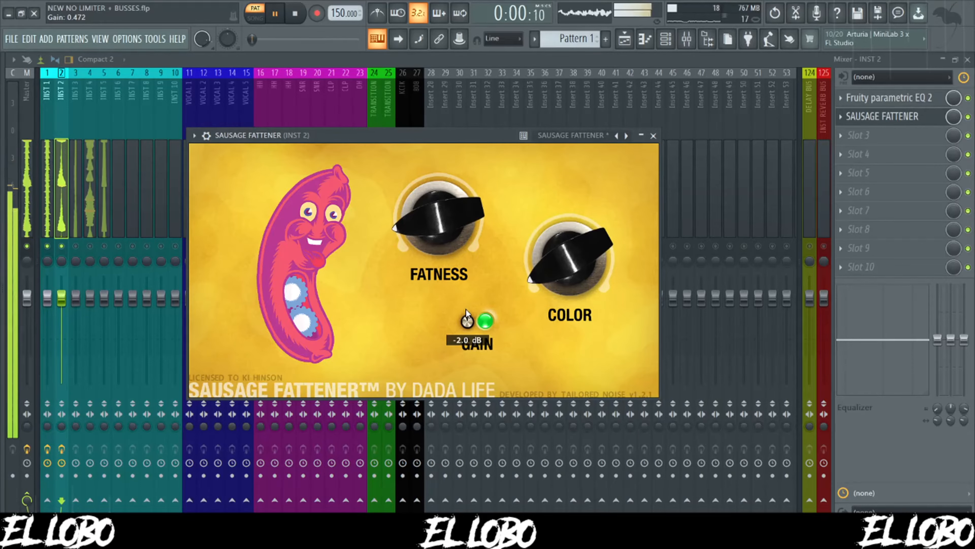
left_click(653, 136)
left_click_drag(61, 297, 60, 313)
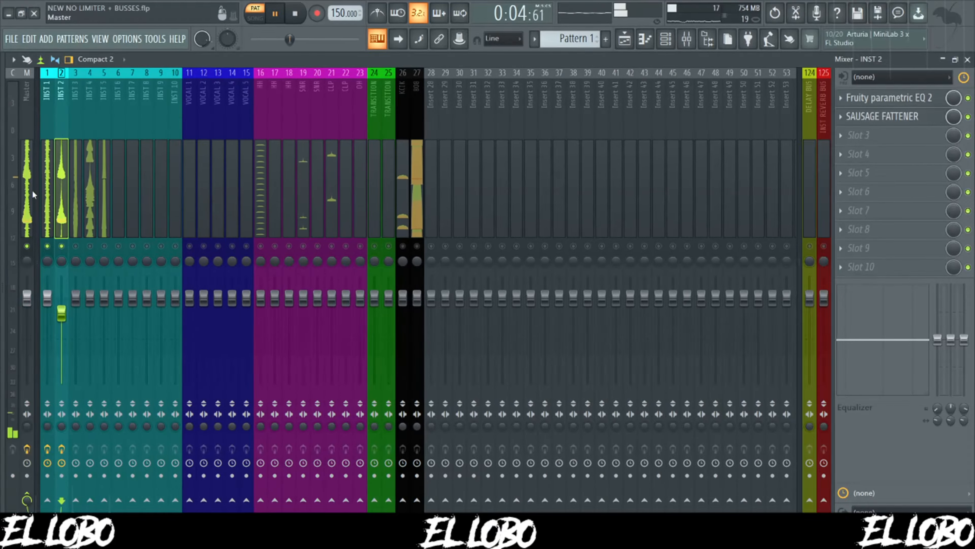
Step: In Fruity Parametric EQ 2 on INST 3, sweep band 3 as a narrow boost to about 1.7 kHz and cut it about 3 dB
left_click(46, 184)
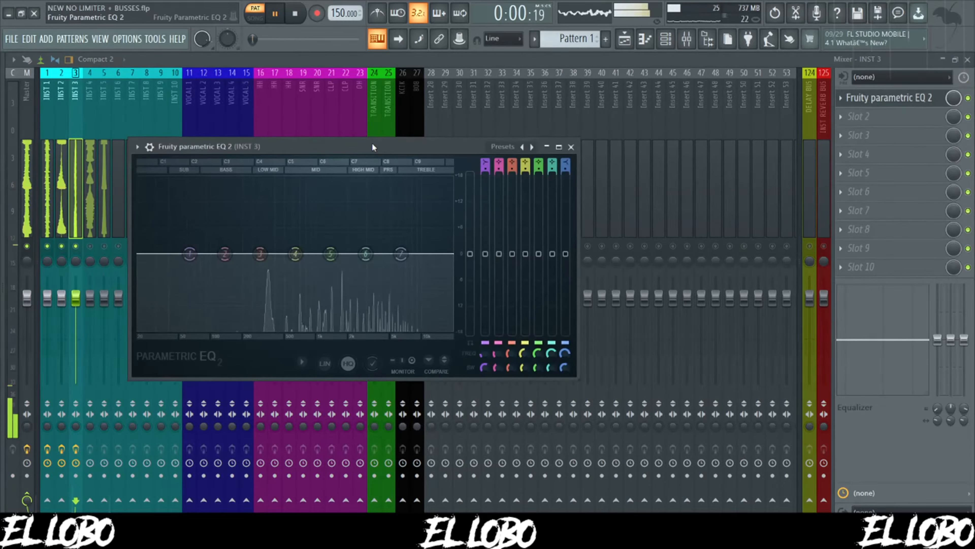
left_click_drag(260, 254, 341, 177)
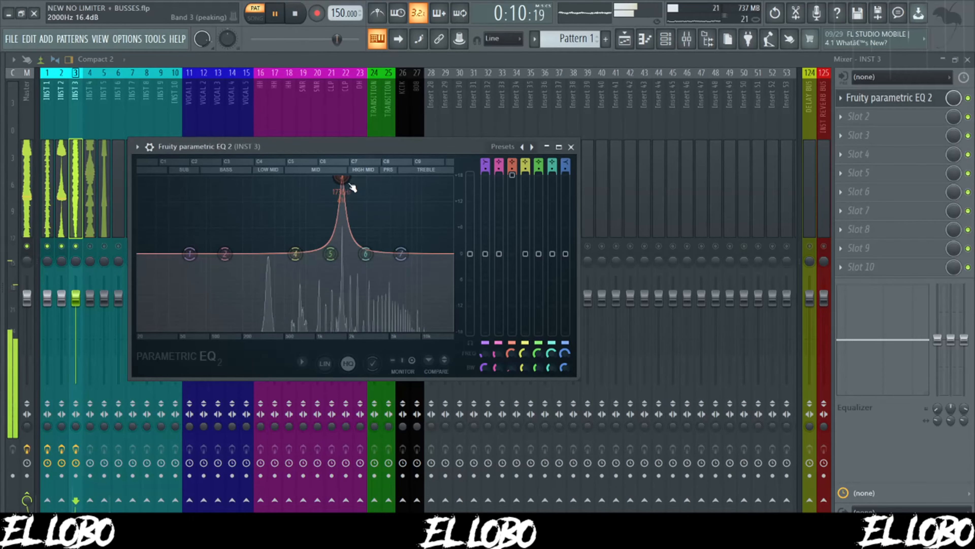
scroll(353, 187, "down", 3)
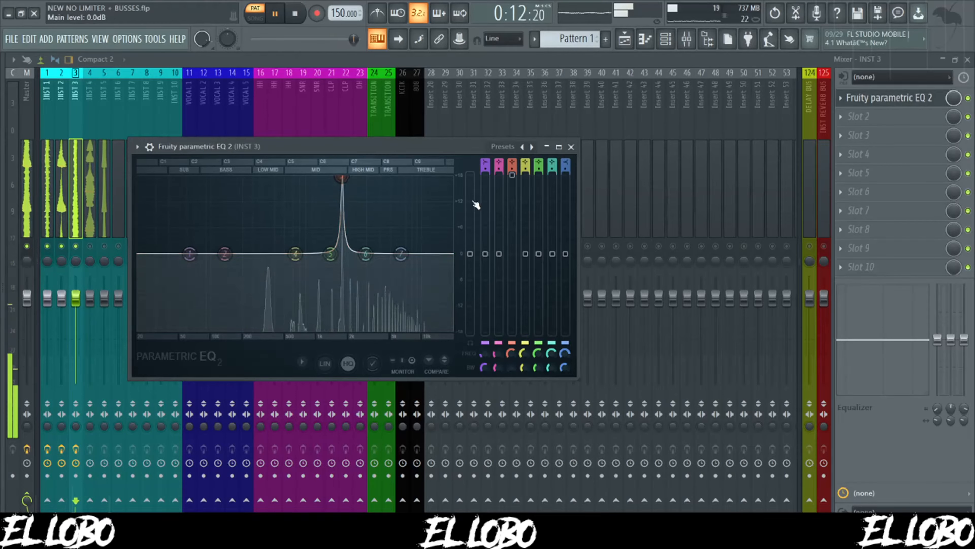
left_click_drag(512, 176, 511, 188)
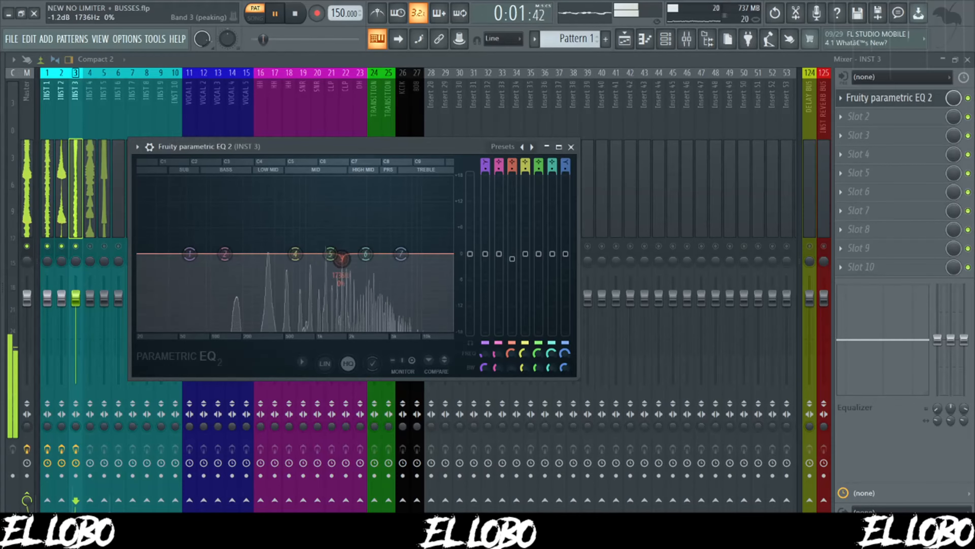
left_click_drag(512, 266, 512, 267)
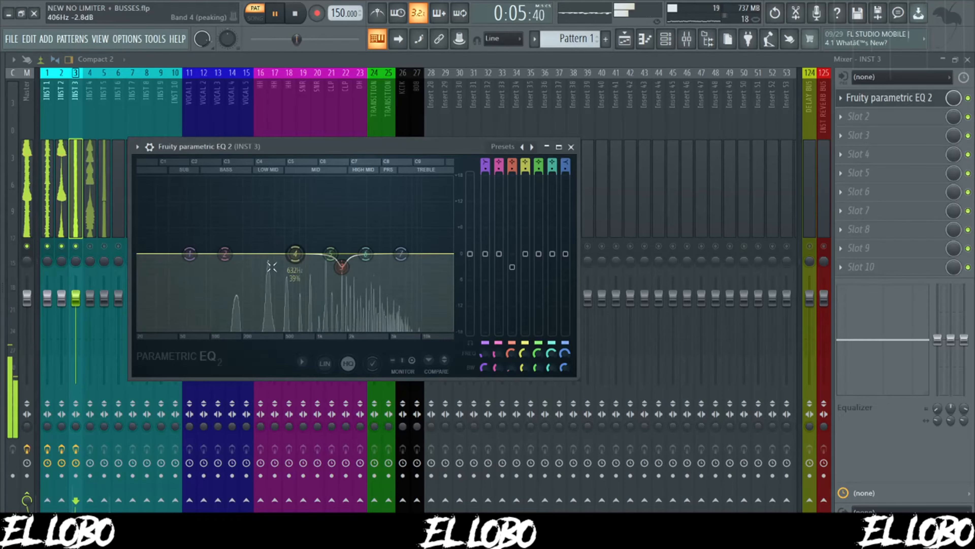
Step: Roll off INST 3's lows with EQ bands 1 and 2, and make band 7 a Steep 8 low-pass above 10 kHz
left_click_drag(189, 265, 238, 329)
right_click(401, 254)
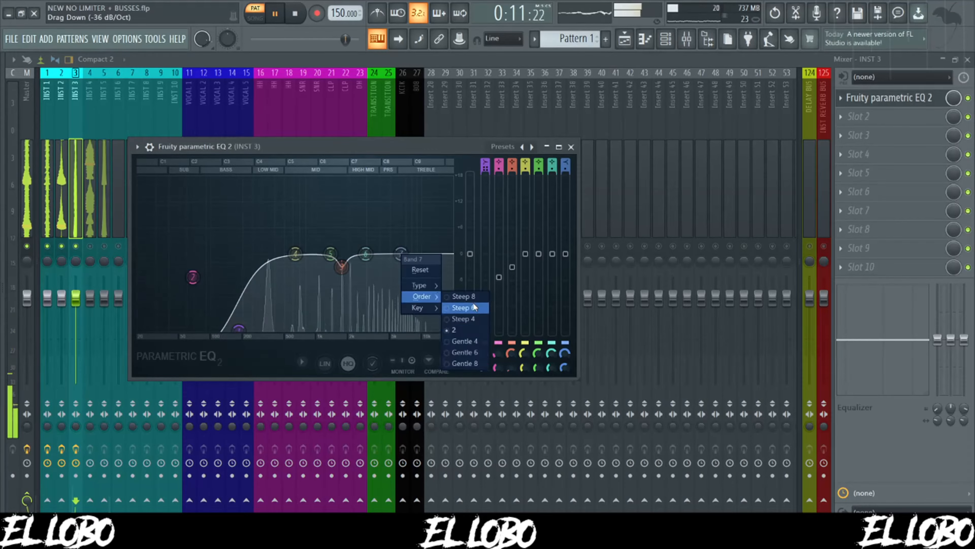
left_click(466, 296)
right_click(401, 254)
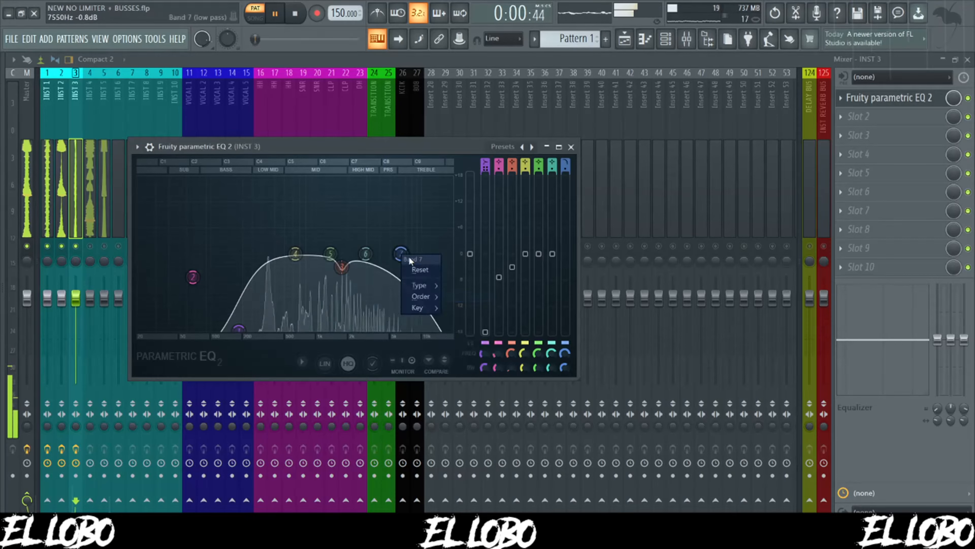
mouse_move(435, 296)
left_click(469, 302)
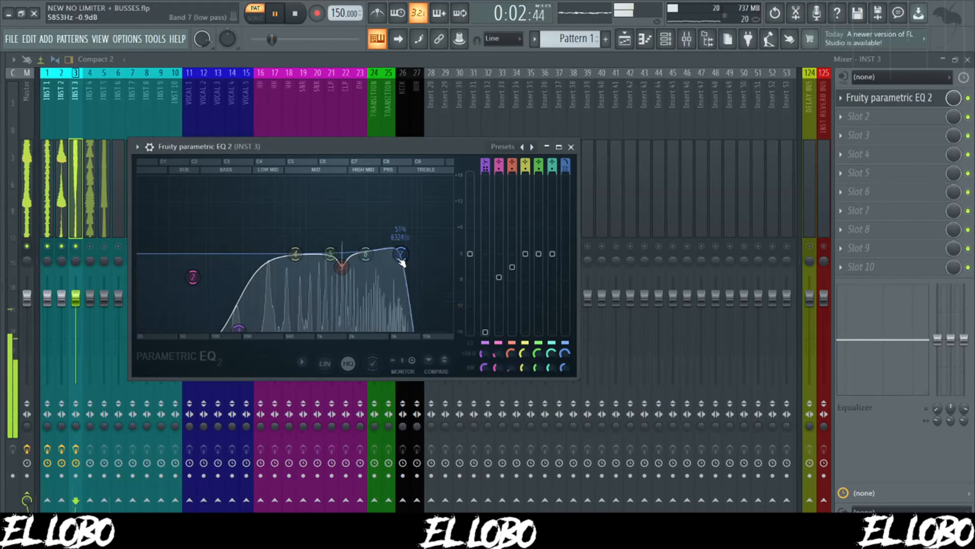
left_click_drag(403, 253, 436, 254)
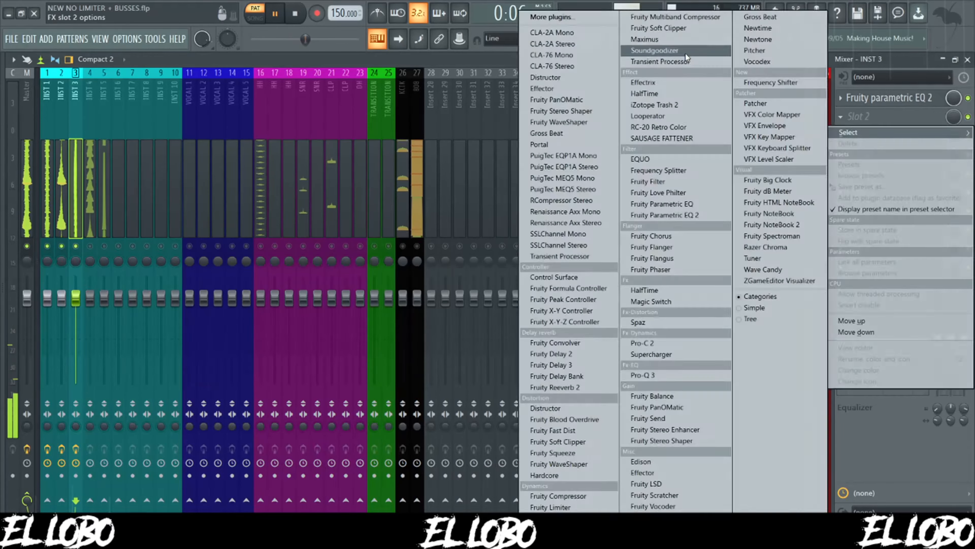
Step: Insert Soundgoodizer in slot 2 of INST 3 and Fruity Reeverb 2 in slot 3
left_click(680, 52)
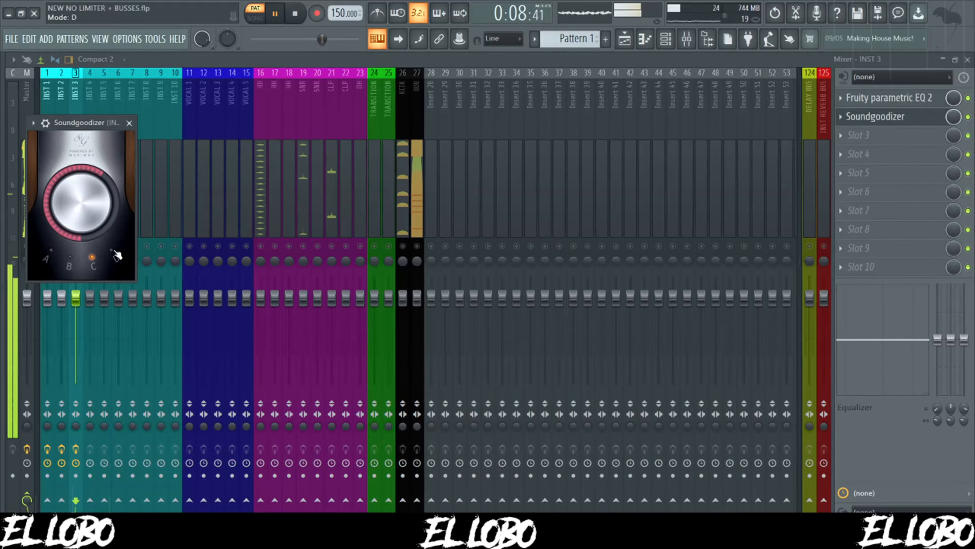
left_click(129, 123)
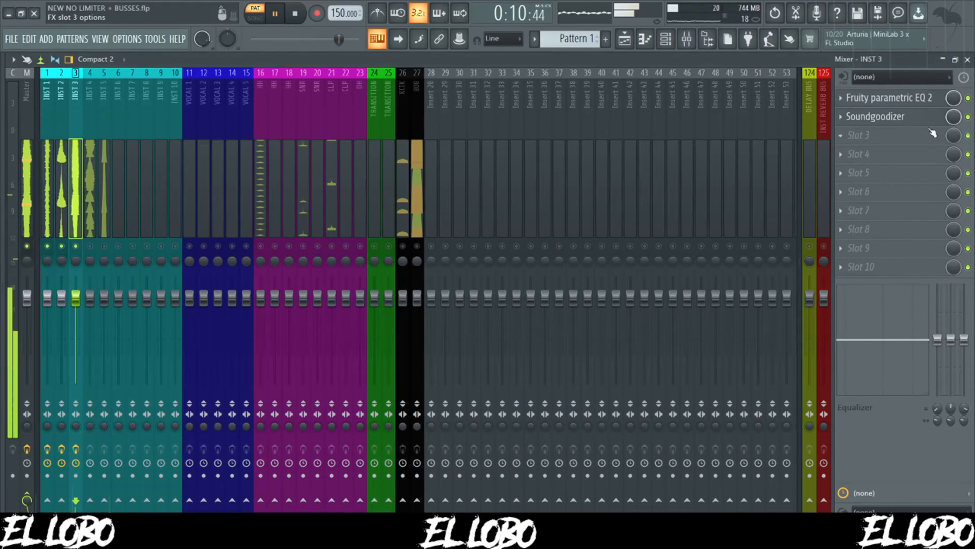
left_click(914, 133)
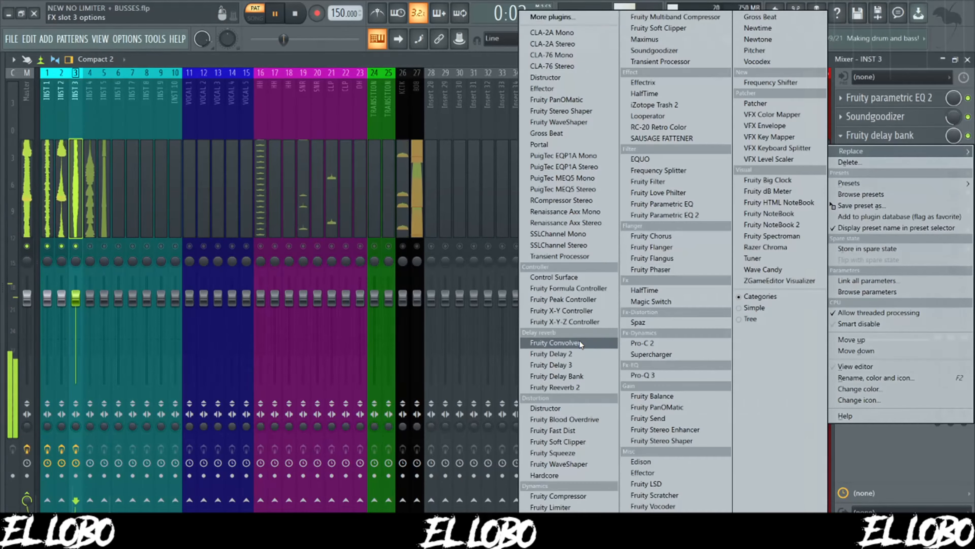
left_click(586, 385)
left_click_drag(257, 140, 431, 230)
Step: Load the Cathedral preset in INST 3's Reeverb 2, shorten its decay, lower the high cut and adjust the wet level
left_click(513, 177)
left_click_drag(459, 199, 460, 215)
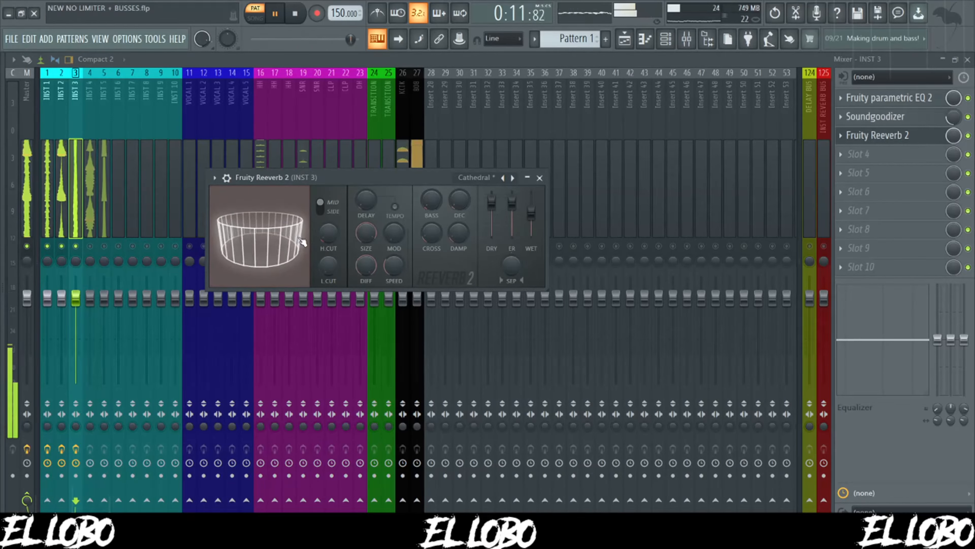
left_click_drag(326, 232, 327, 248)
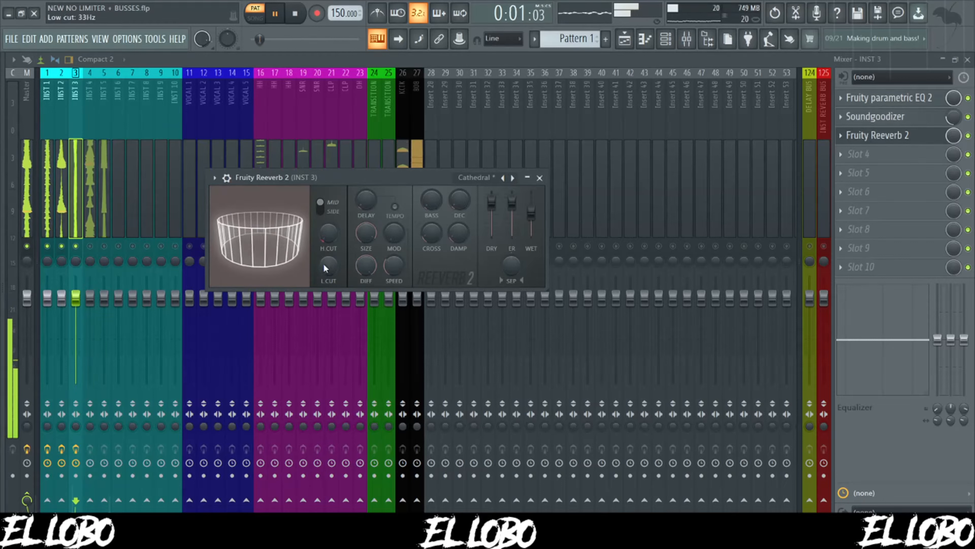
mouse_move(512, 202)
left_mouse_down()
mouse_move(512, 235)
mouse_move(492, 236)
mouse_move(531, 204)
left_mouse_up()
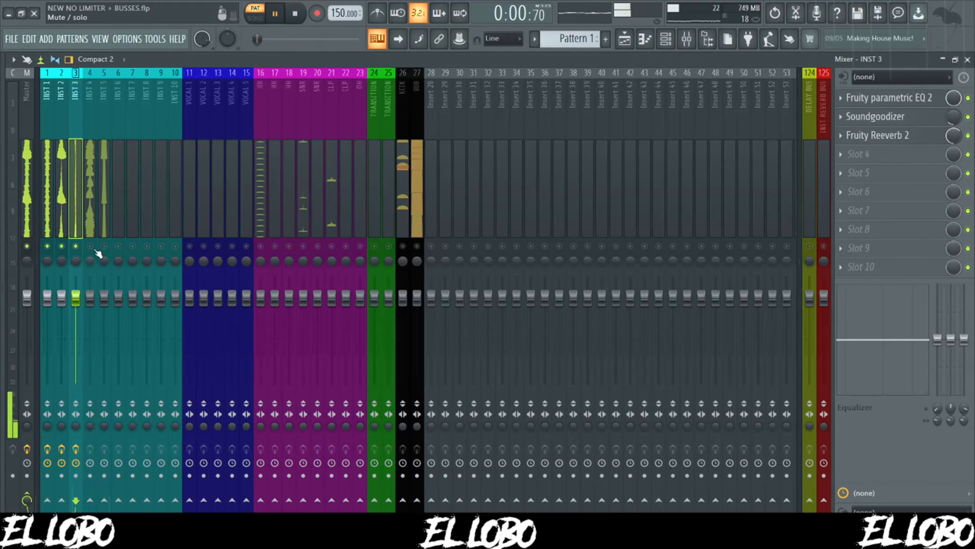
Step: Unmute INST 4 and roll off its extreme highs with bands 6 and 7 in Fruity Parametric EQ 2
left_click(91, 246)
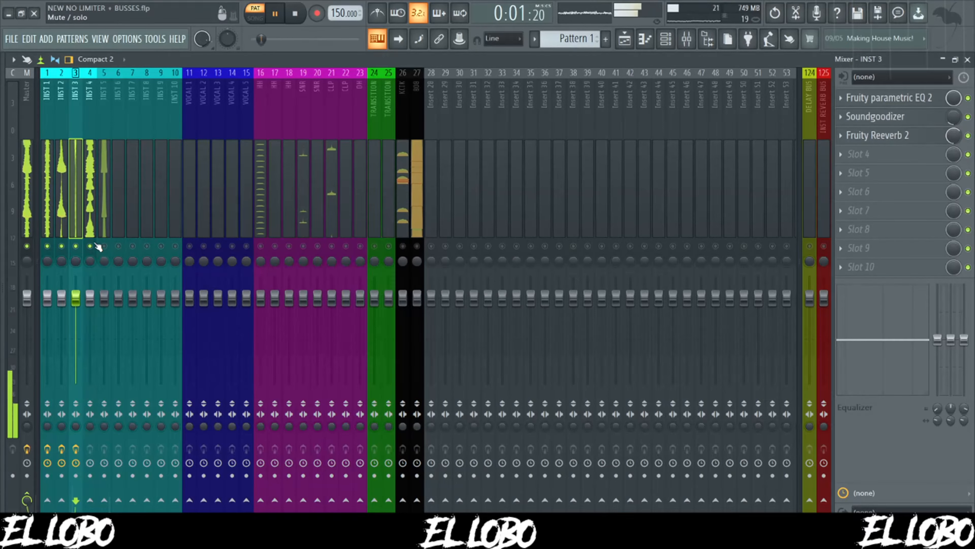
left_click(93, 125)
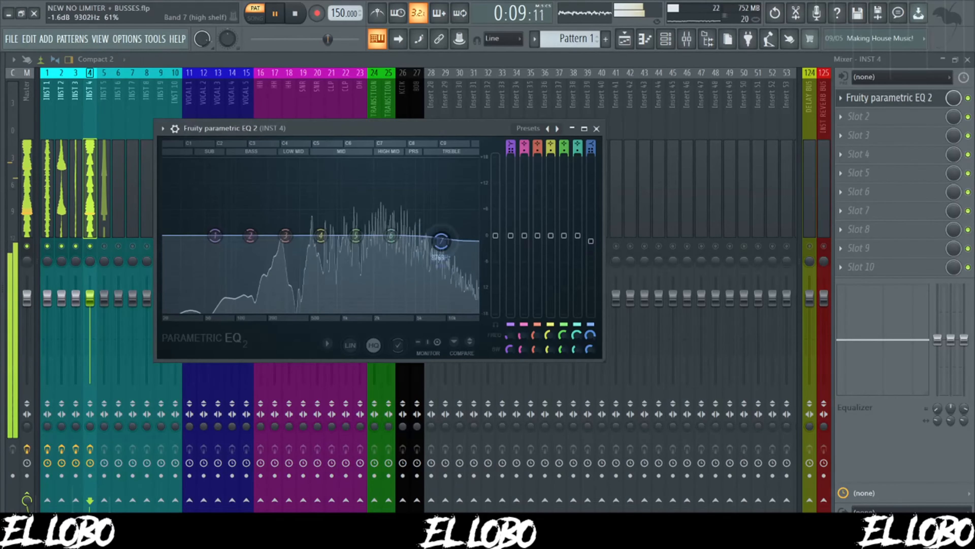
left_click_drag(391, 235, 476, 261)
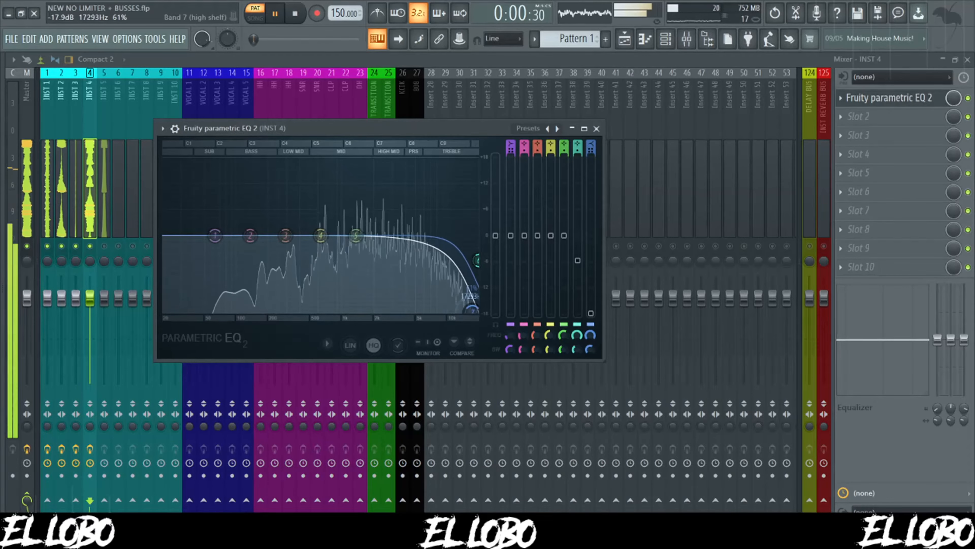
left_click_drag(453, 309, 476, 314)
Step: Roll off INST 4's lows by fully cutting EQ band 1 and dipping band 2 near 55 Hz
left_click_drag(215, 236, 240, 312)
left_click_drag(250, 236, 211, 255)
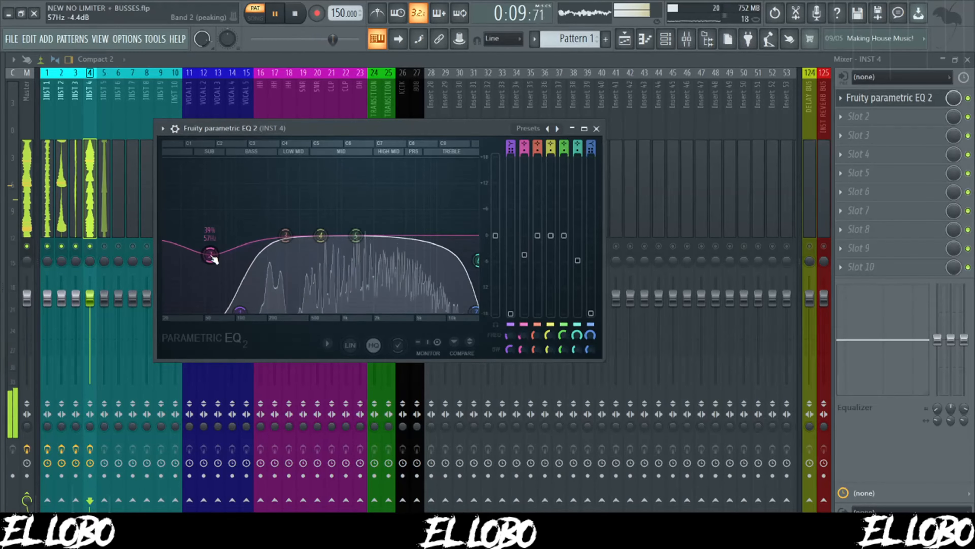
left_click_drag(241, 313, 265, 314)
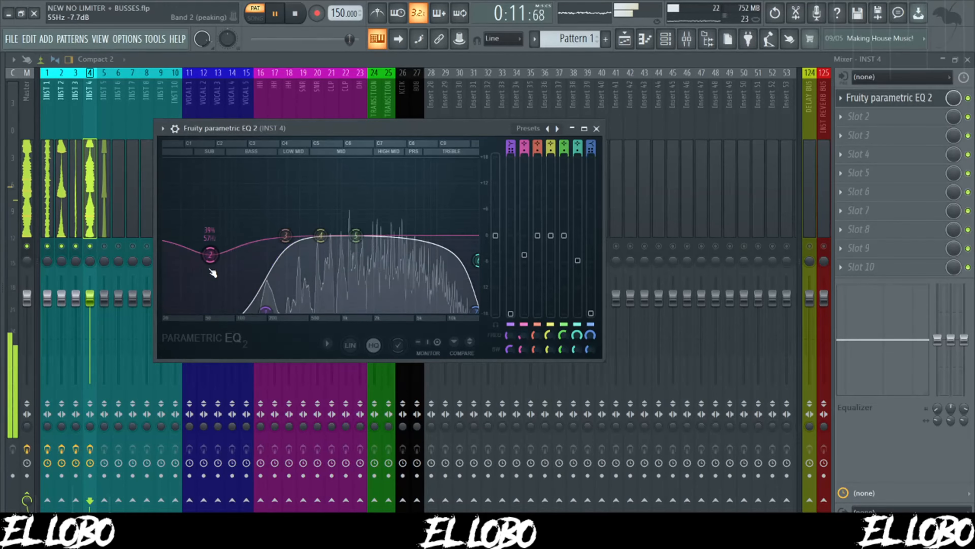
left_click_drag(211, 256, 204, 262)
Step: Sweep INST 4's EQ band 4 as a narrow boost around 600 Hz during playback and turn it into a slight cut
left_click_drag(325, 236, 324, 158)
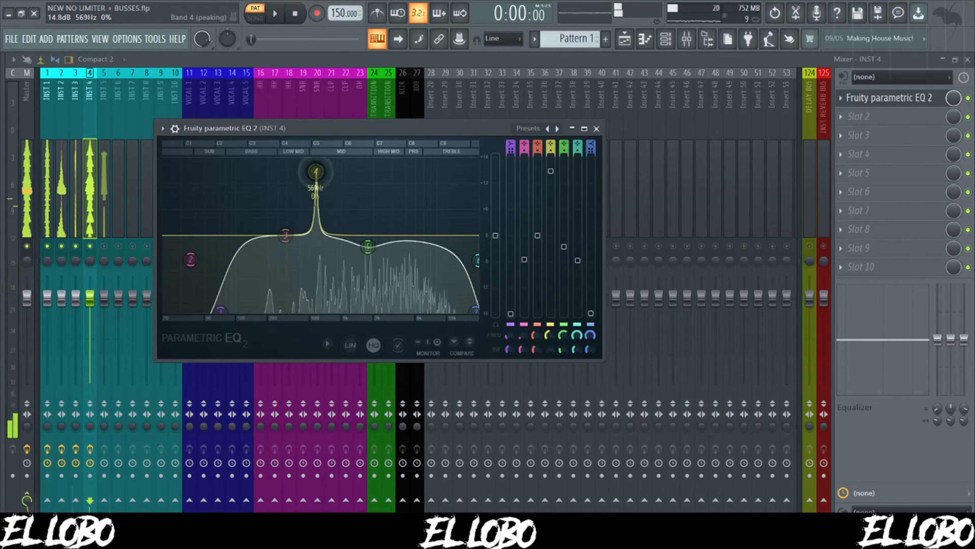
key("space")
key("space")
key("space")
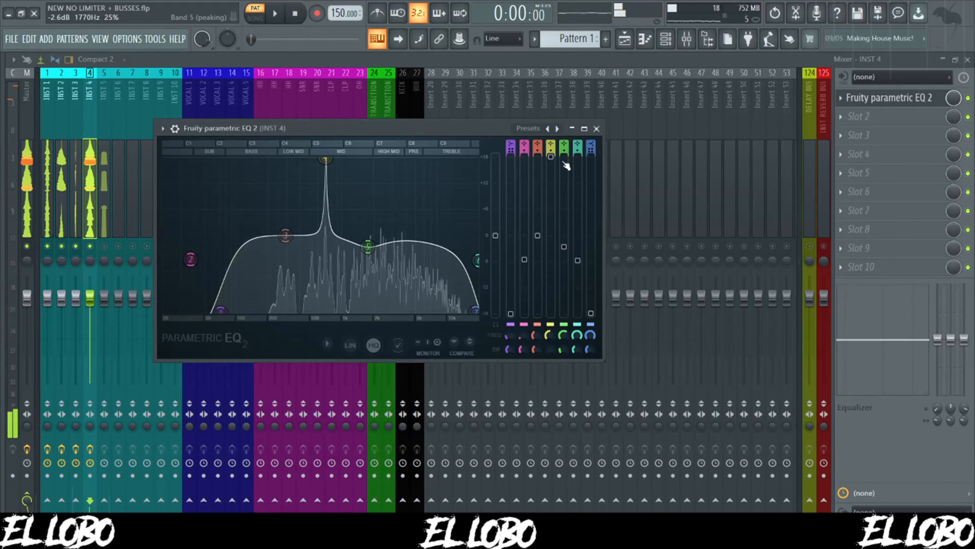
left_click_drag(551, 157, 550, 189)
left_click_drag(325, 190, 325, 245)
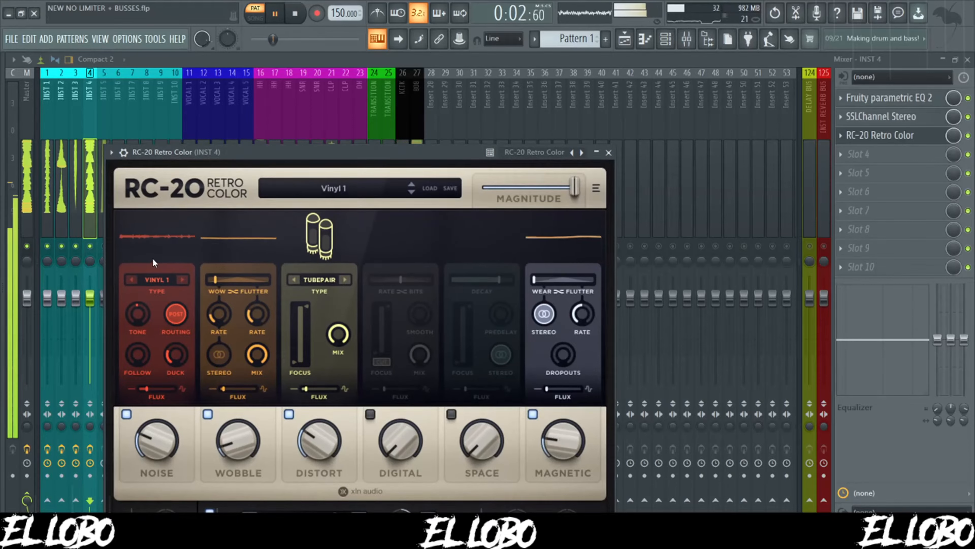
Step: Solo INST 4 to hear it alone, and bring INST 3, INST 2 and INST 1 back in
right_click(90, 247)
left_click(77, 247)
left_click(62, 248)
left_click(48, 248)
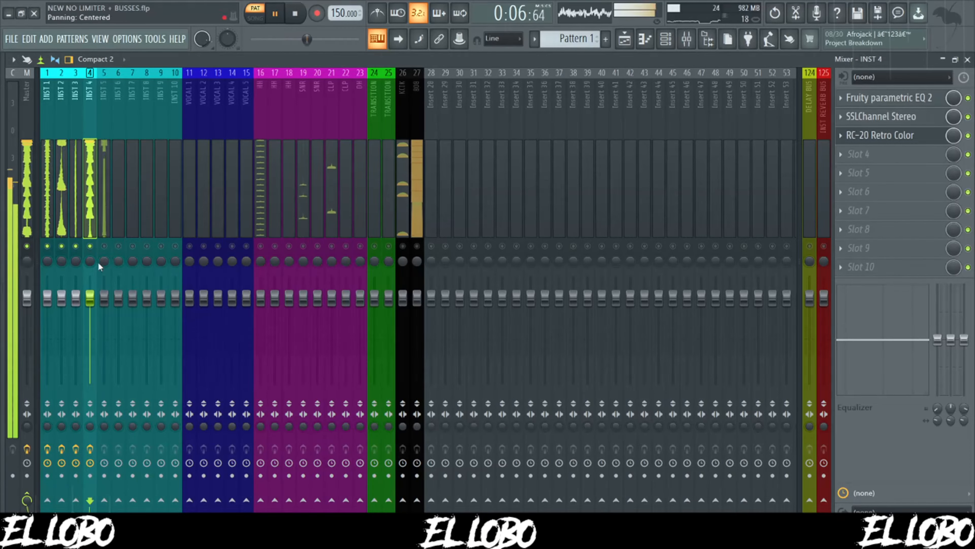
Step: In RC-20 Retro Color on INST 4, turn Wobble down to zero and disable the Magnetic and Wobble modules
left_click(874, 139)
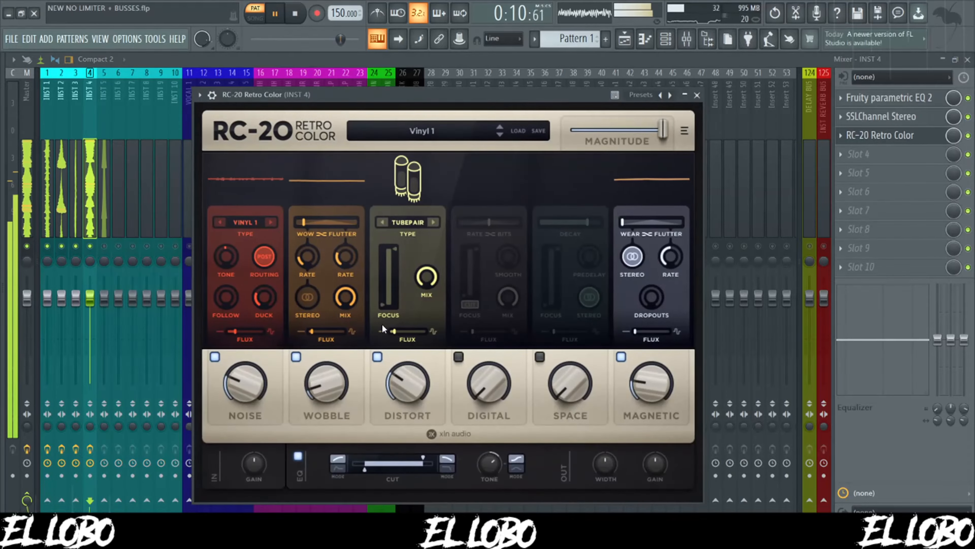
left_click_drag(325, 391, 325, 419)
left_click(621, 356)
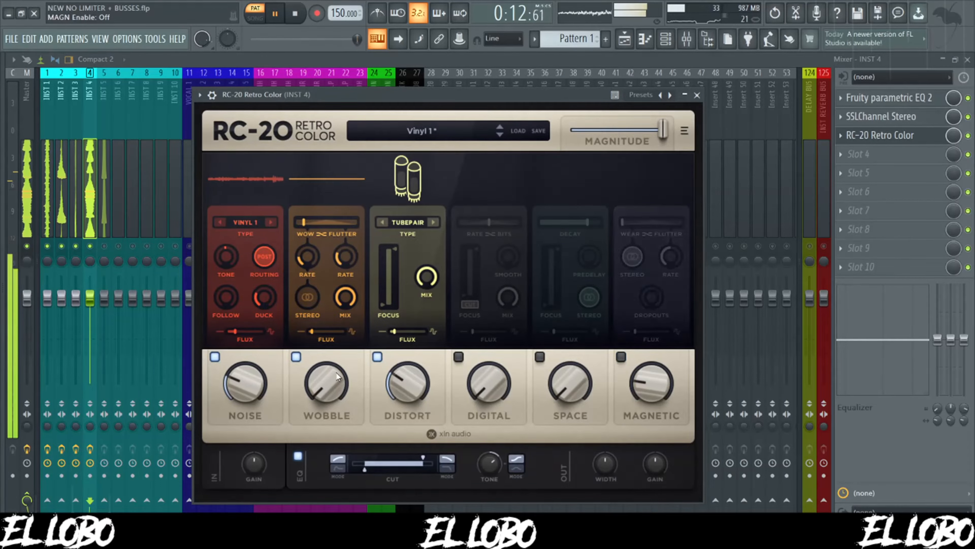
left_click(295, 356)
Step: Raise the RC-20 Noise amount to 69% and switch the noise type to Vinyl 2
left_click_drag(245, 384, 247, 258)
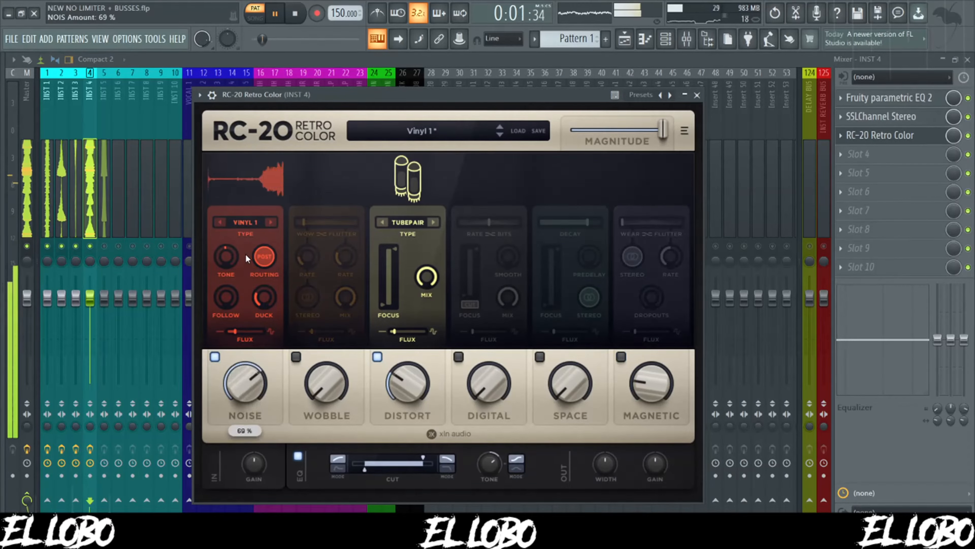
left_click(271, 222)
left_click(271, 222)
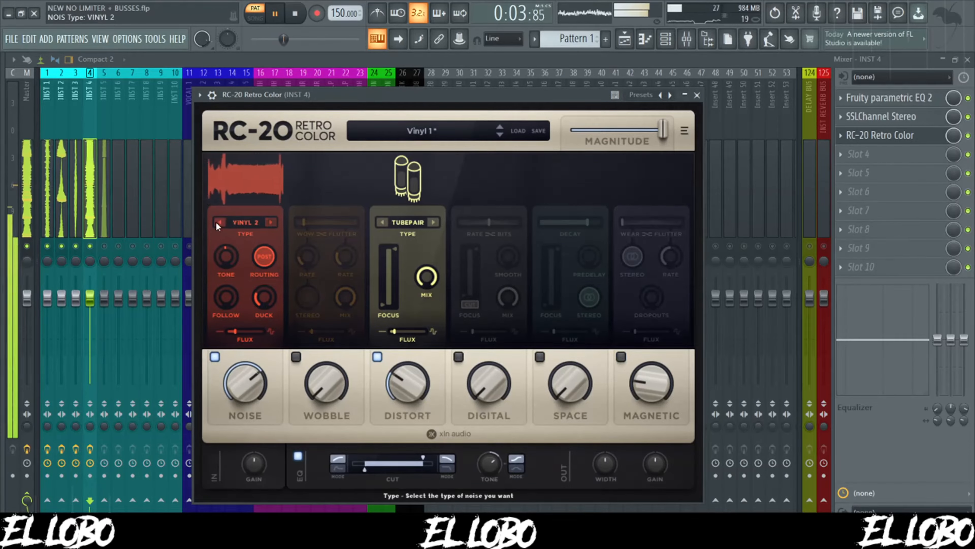
Step: In RC-20 on INST 4, lower the Noise, adjust the Distort amount and focus range, and reduce Magnitude to 64%
left_click_drag(245, 384, 246, 480)
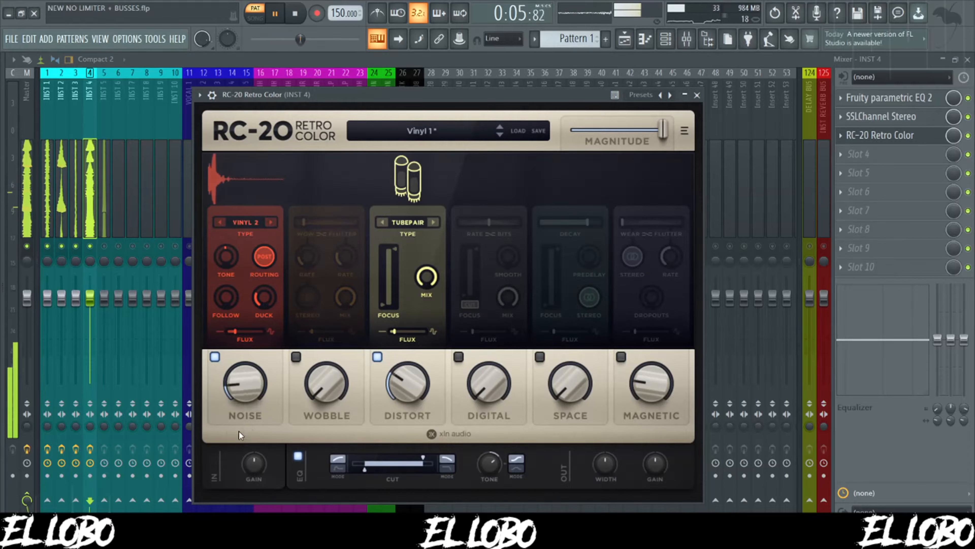
left_click_drag(401, 384, 389, 280)
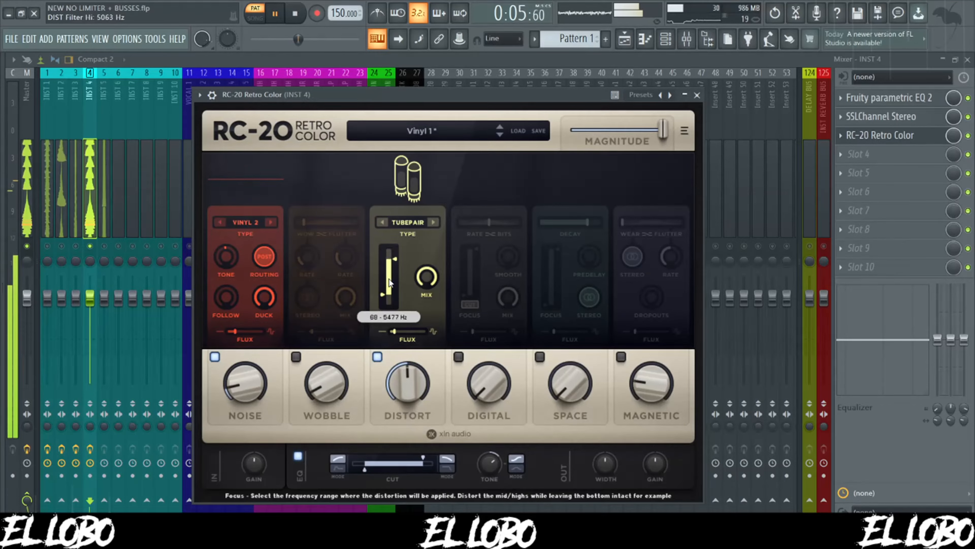
left_click_drag(390, 286, 390, 290)
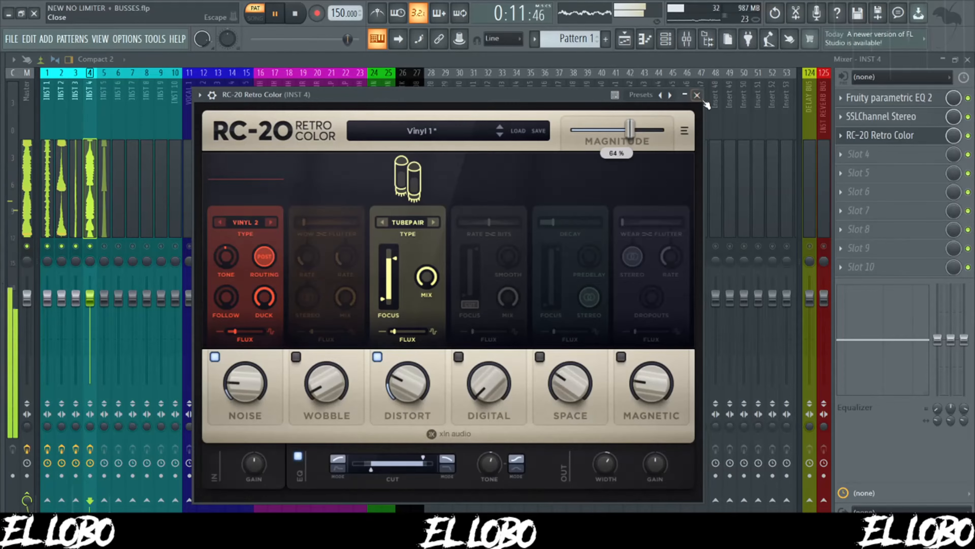
left_click(697, 95)
Step: Add Fruity Reeverb 2 in slot 4 of INST 4, load the Cathedral preset and adjust its size and low cut
left_click(852, 157)
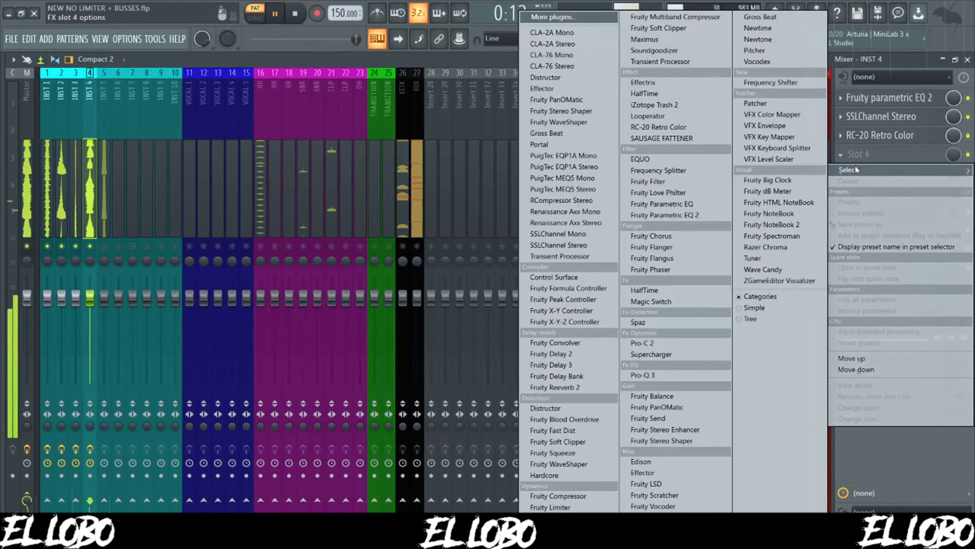
left_click(559, 387)
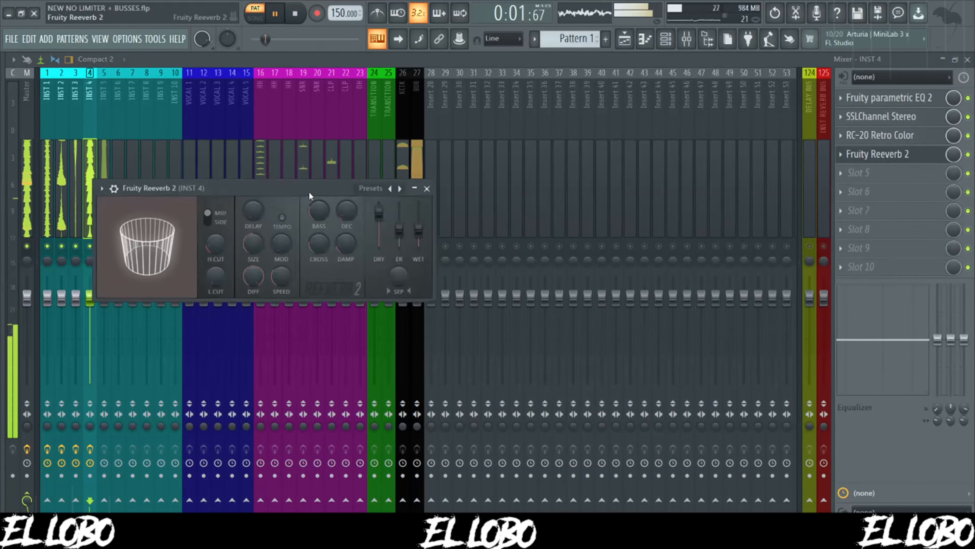
left_click_drag(309, 192, 420, 223)
left_click(497, 193)
mouse_move(349, 247)
left_mouse_down()
mouse_move(349, 265)
mouse_move(348, 235)
left_mouse_up()
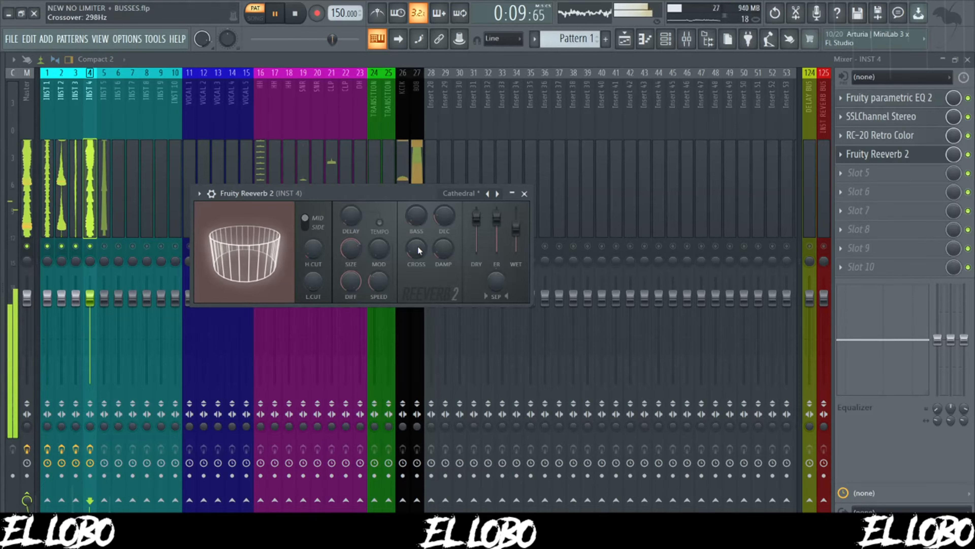
left_click_drag(307, 292, 308, 283)
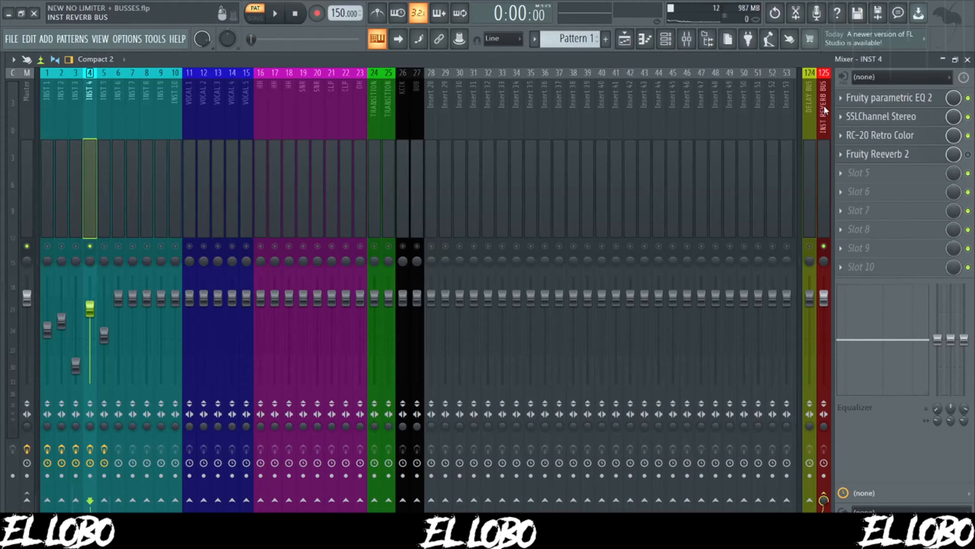
Step: Check the bypassed Reeverb 2 on INST 4, start playback, and route INST 4 to the INST REVERB BUS track only
left_click(890, 161)
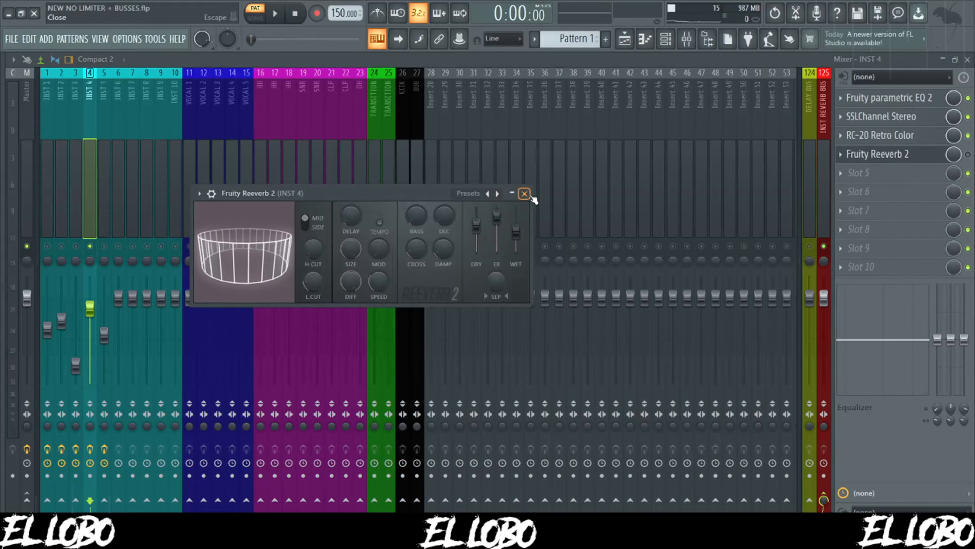
left_click(524, 193)
key("space")
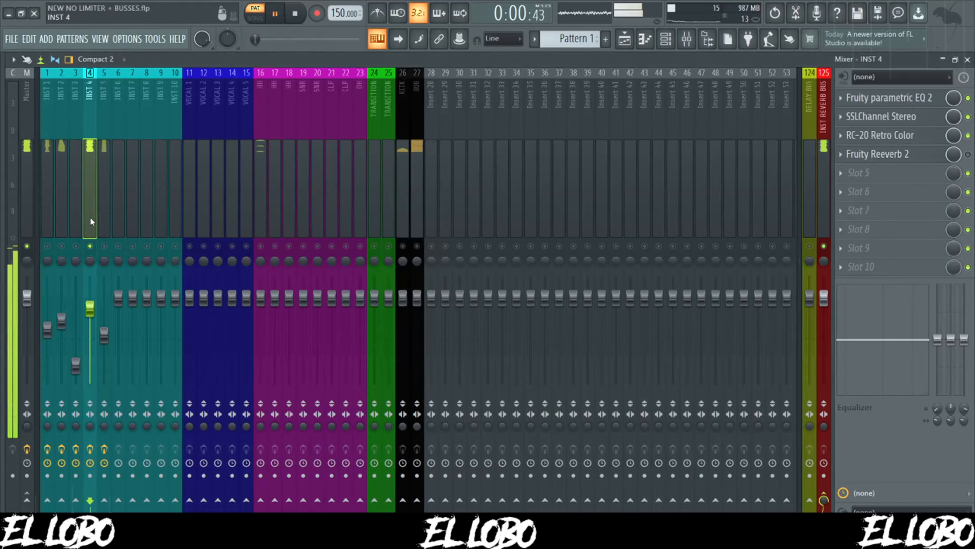
right_click(824, 495)
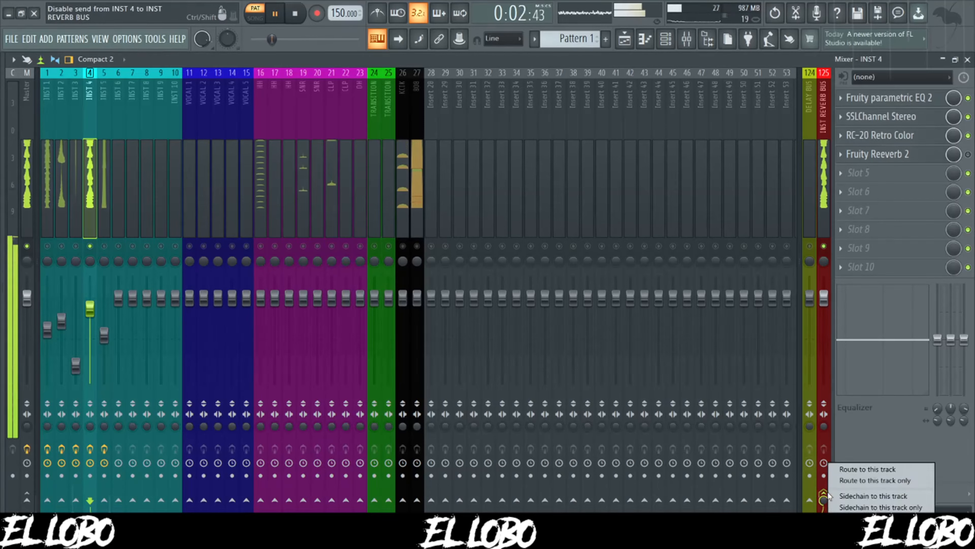
left_click(855, 481)
Step: Add Fruity Reeverb 2 in slot 1 of INST REVERB BUS, lower its dry level fully and raise wet to 79%
left_click(823, 185)
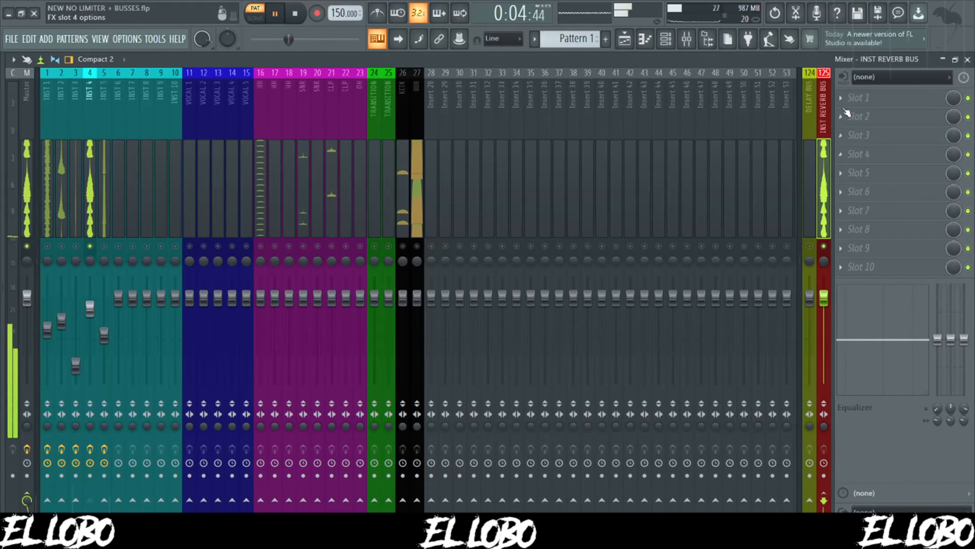
left_click(858, 98)
left_click(608, 374)
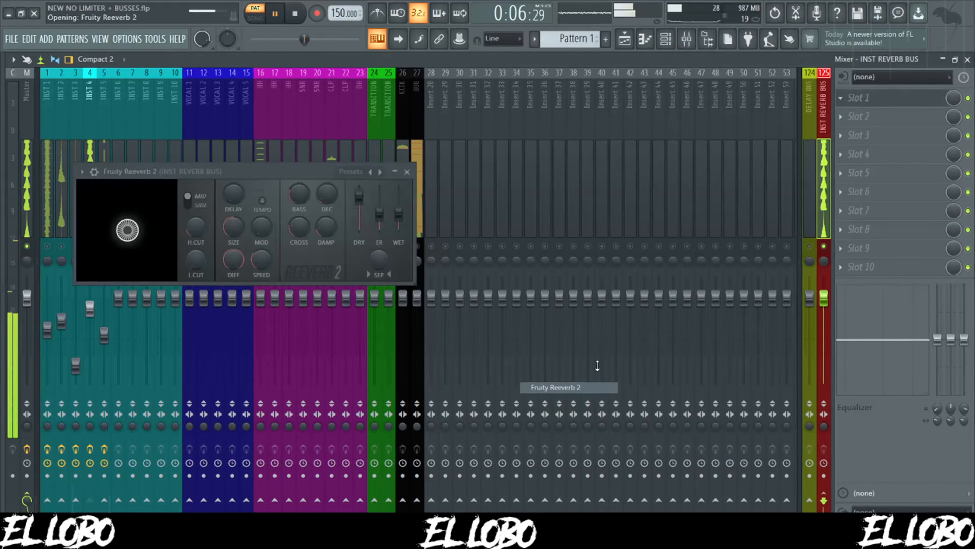
left_click_drag(358, 199, 394, 210)
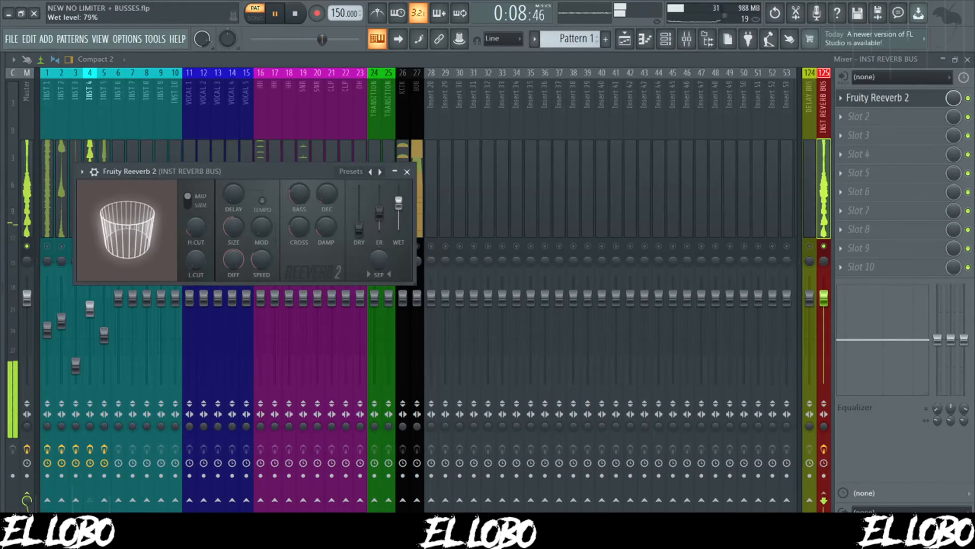
Step: Adjust the bus reverb's size, bass, decay, high cut and low cut, and lower its mix level to about 73%
left_click_drag(240, 228, 240, 235)
mouse_move(293, 201)
left_mouse_down()
mouse_move(294, 217)
mouse_move(322, 193)
mouse_move(321, 216)
left_mouse_up()
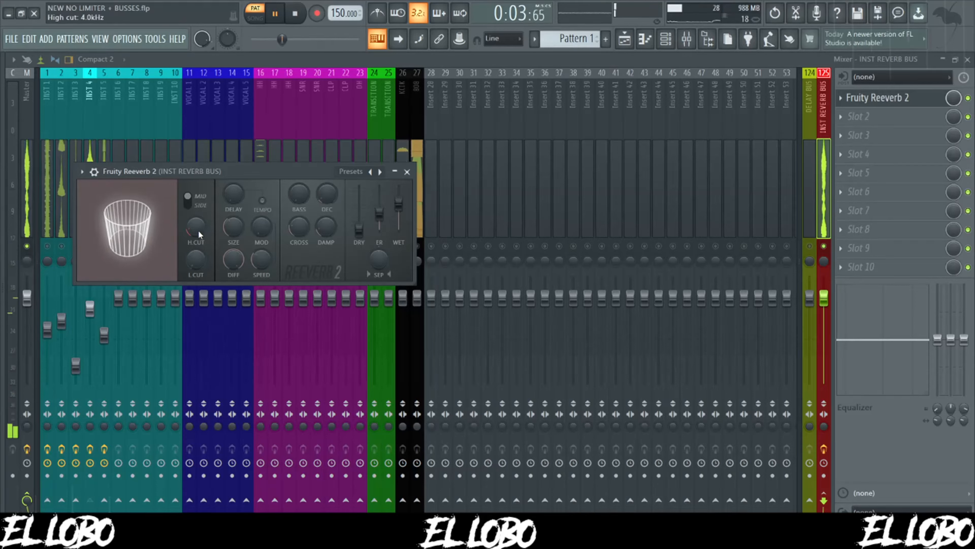
left_click_drag(198, 231, 196, 269)
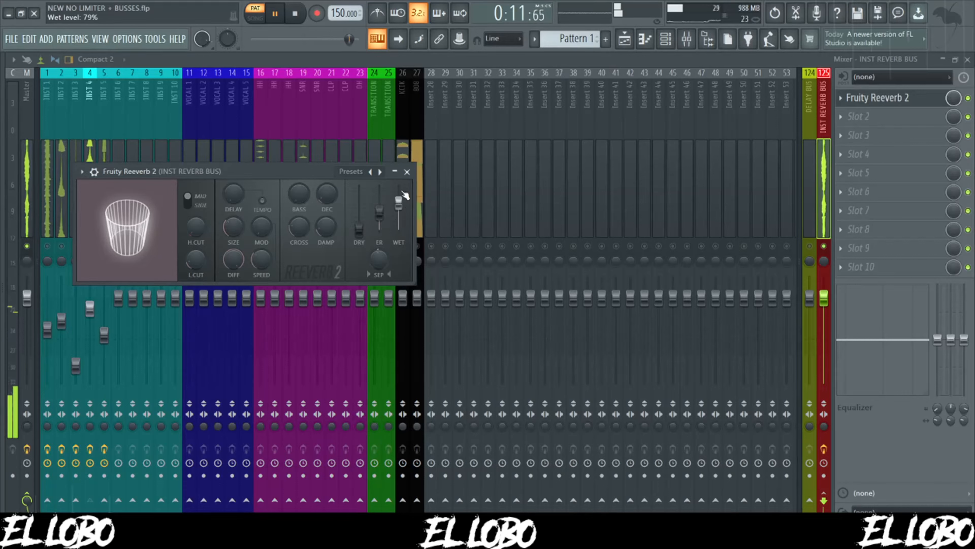
left_click(407, 172)
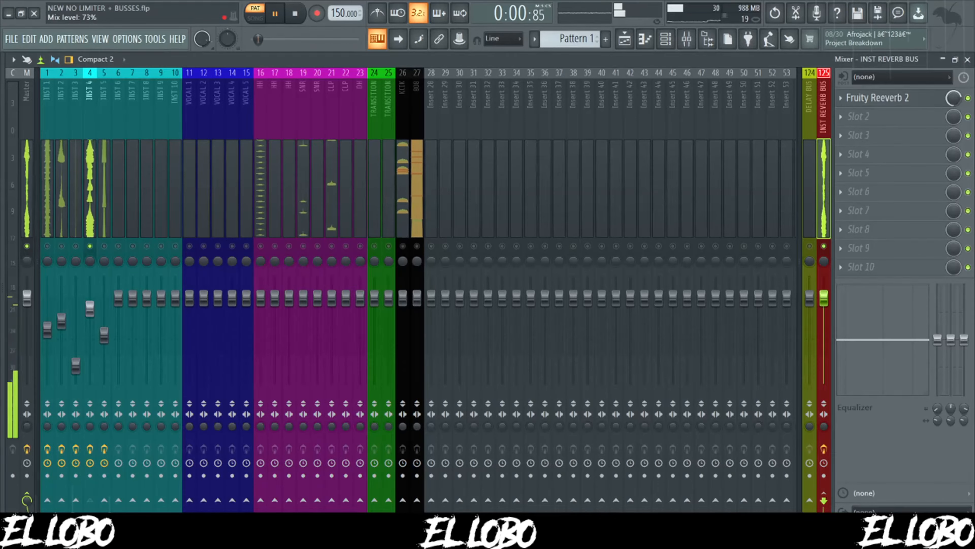
Step: Bring INST 3, INST 2 and INST 1 back in to hear them with INST 4, and stop playback
left_click(77, 247)
left_click(62, 247)
left_click(47, 247)
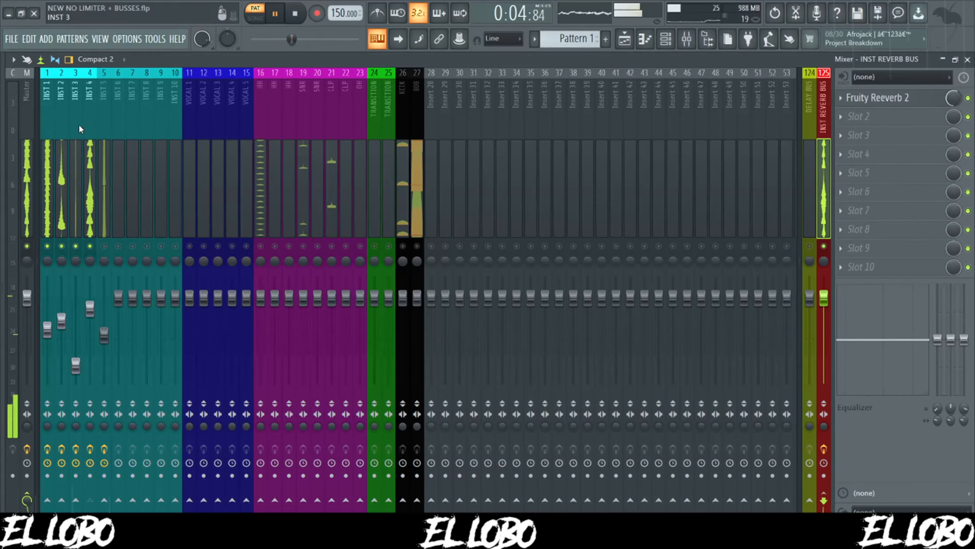
left_click(87, 116)
left_click(295, 15)
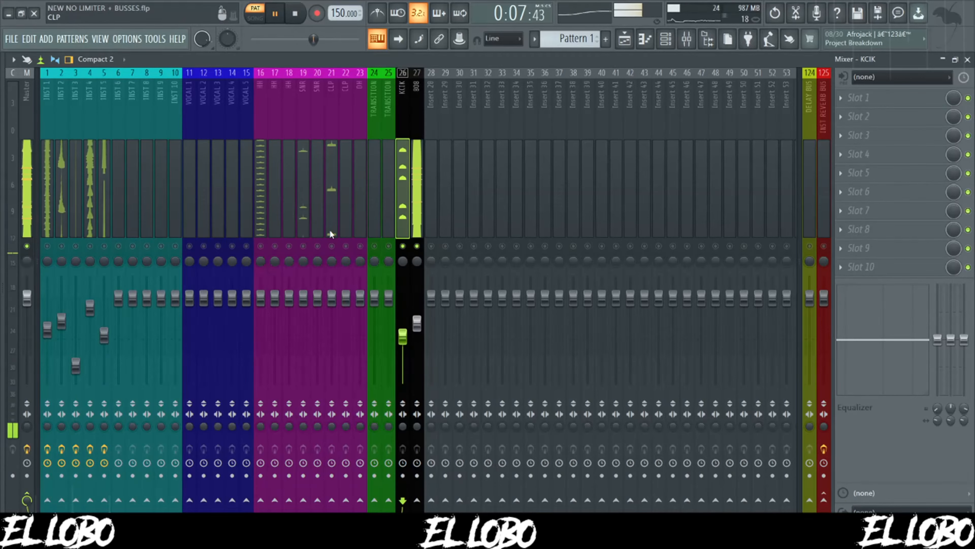
Step: Unmute the CLP, SNR and HH tracks alongside the kick and 808, and lower each one's volume fader
left_click(332, 247)
left_click_drag(334, 296, 334, 309)
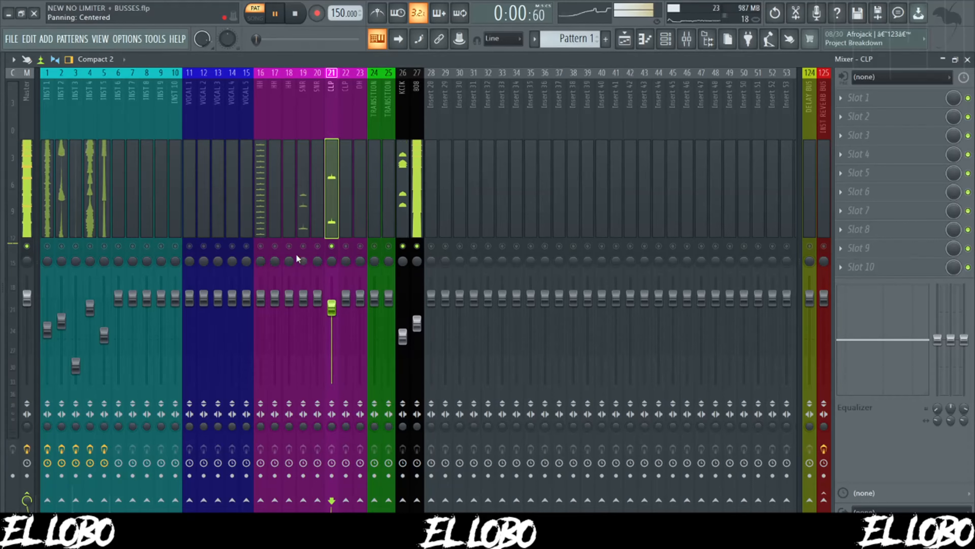
left_click_drag(303, 297, 303, 326)
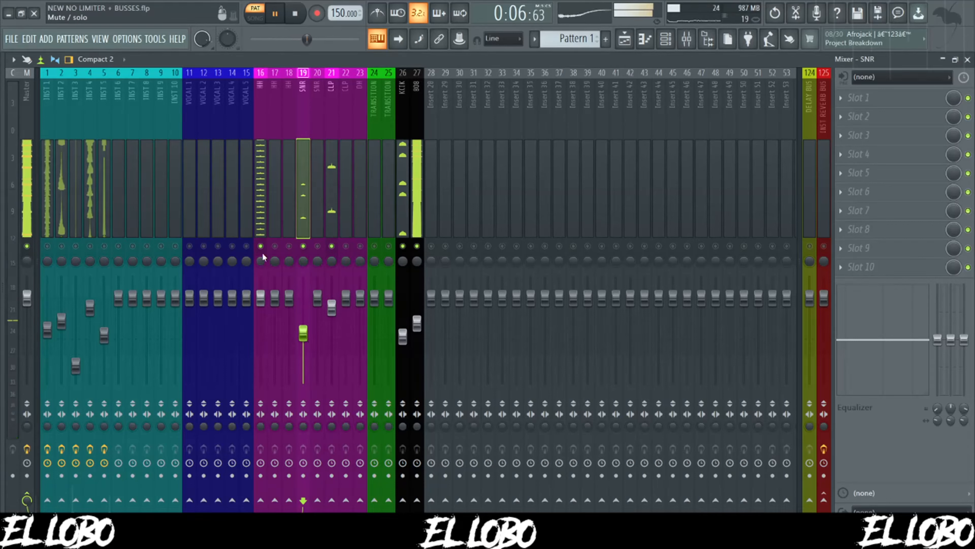
left_click_drag(260, 297, 260, 309)
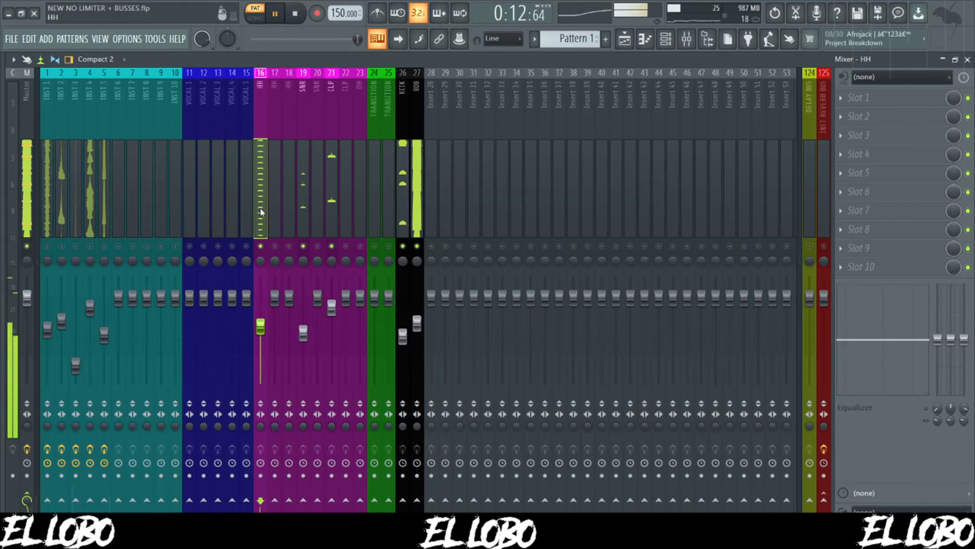
Step: Add Fruity PanOMatic in slot 1 of the HH track and adjust the amount and speed of its pan LFO
left_click(860, 103)
mouse_move(863, 109)
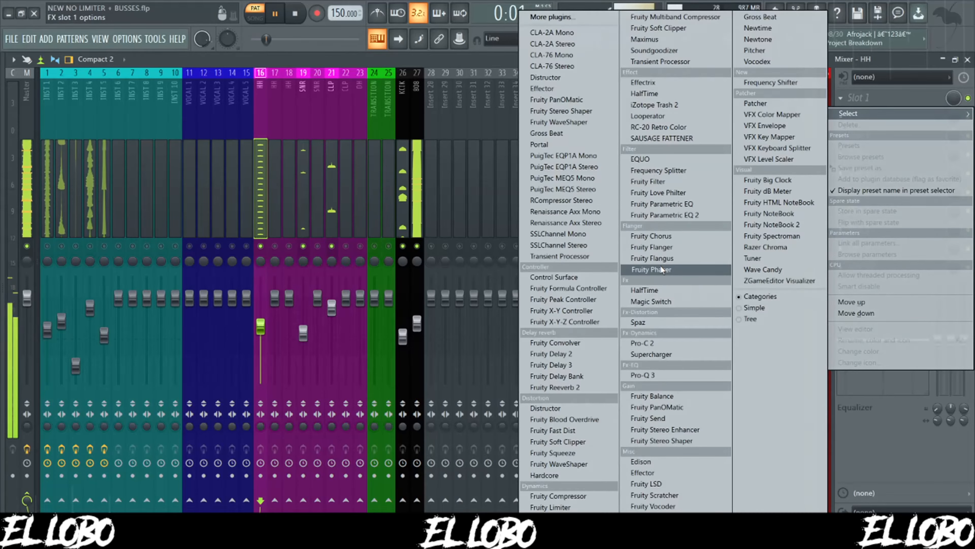
left_click(676, 406)
left_click_drag(154, 139, 482, 185)
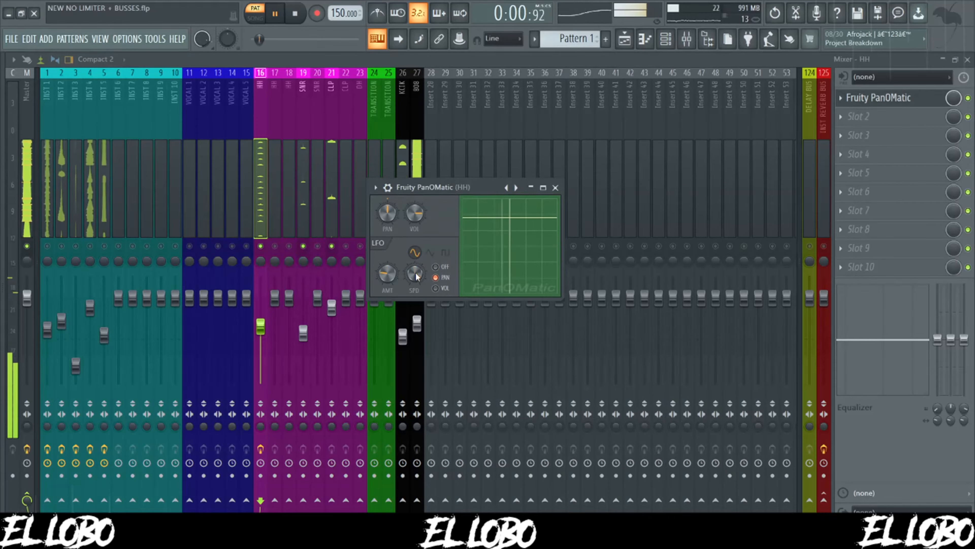
key("space")
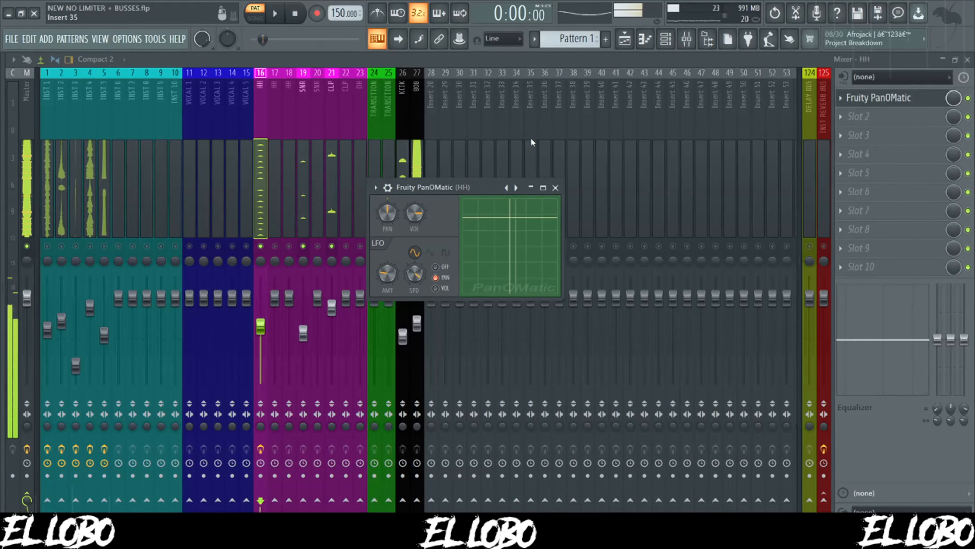
left_click(670, 40)
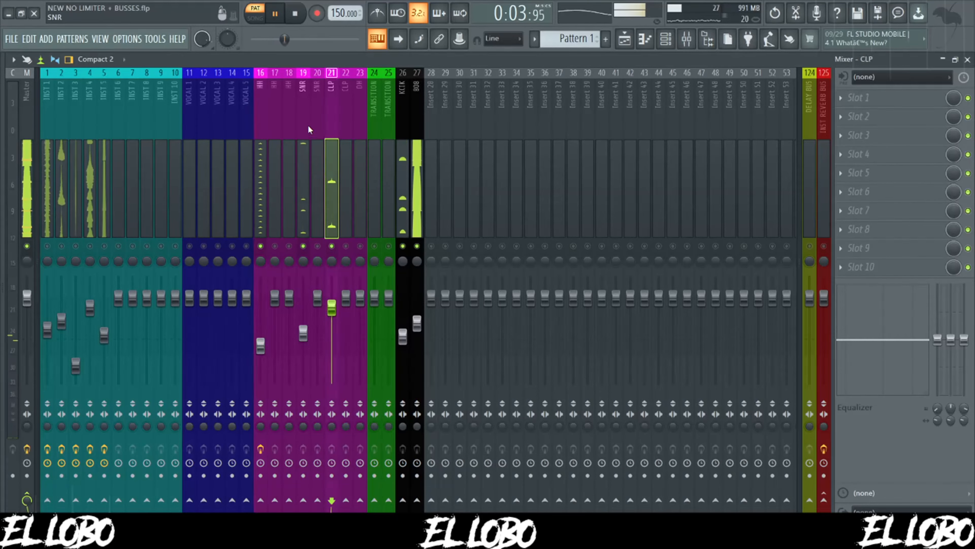
Step: Add Fruity Reeverb 2 in slot 1 of the SNR track
left_click(303, 123)
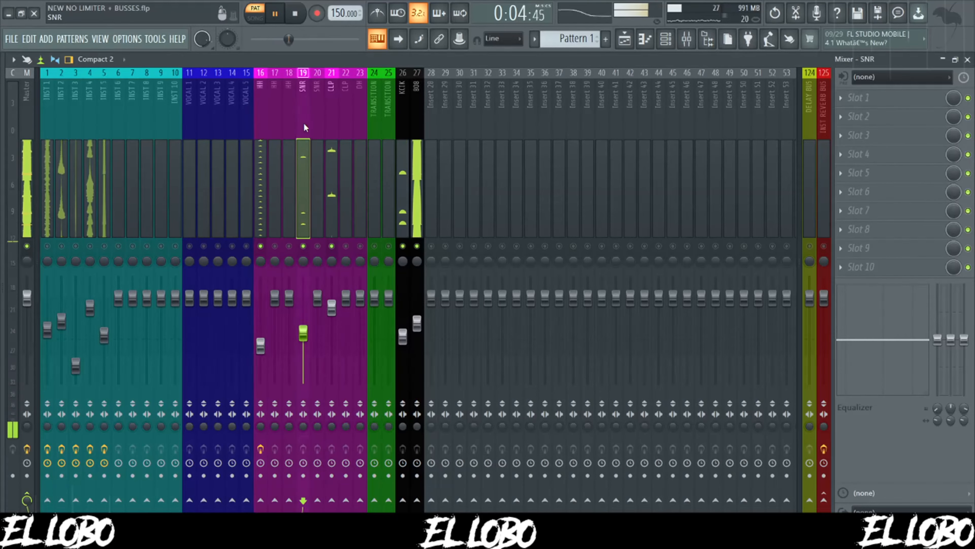
left_click(902, 98)
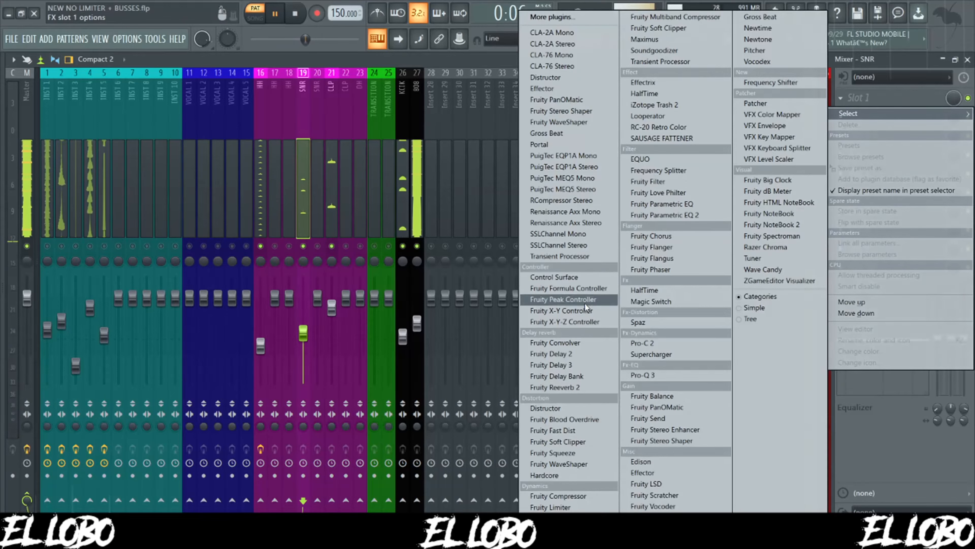
left_click(581, 387)
left_click_drag(261, 105, 393, 124)
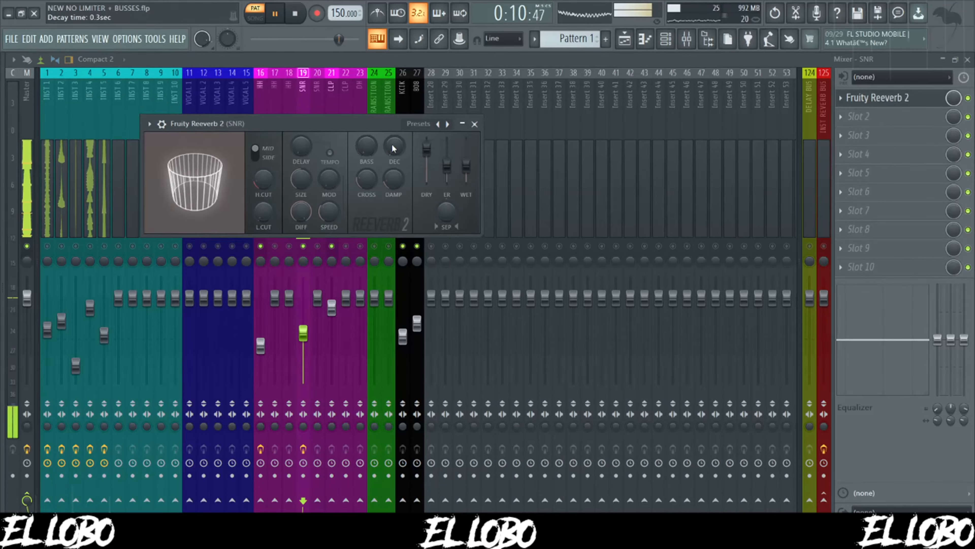
Step: Set the snare reverb's decay to about 0.3 s, lower its early reflections, raise wet to 56%, and stop playback
left_click_drag(392, 154, 385, 152)
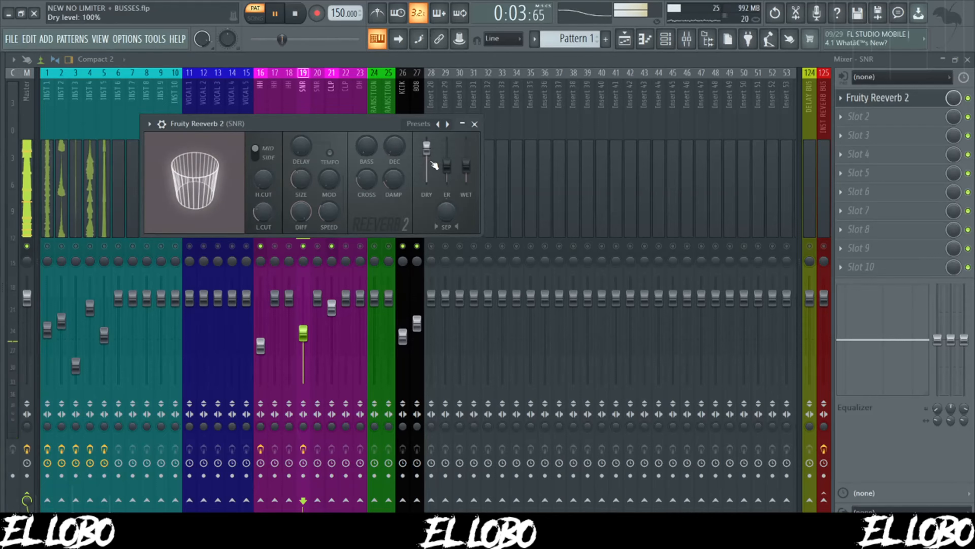
left_click_drag(449, 167, 454, 176)
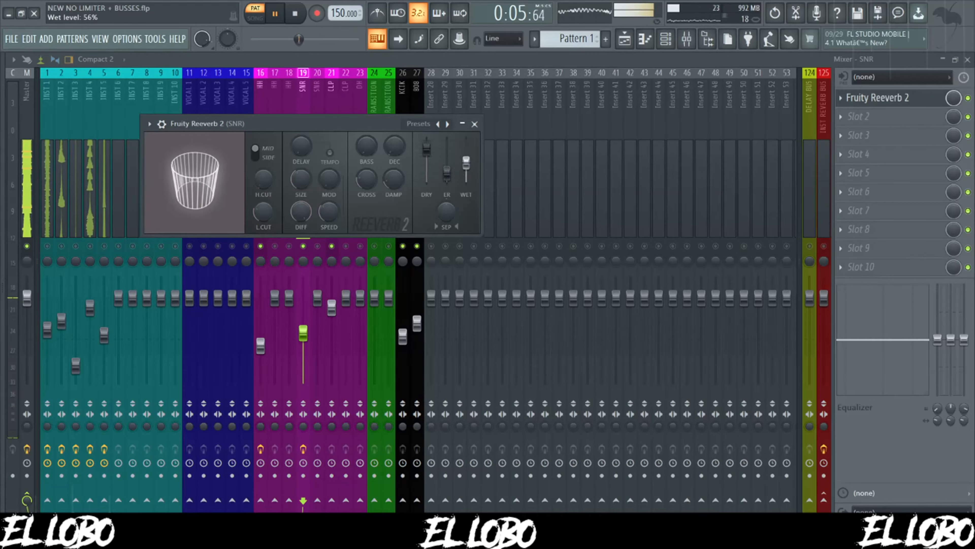
left_click(477, 125)
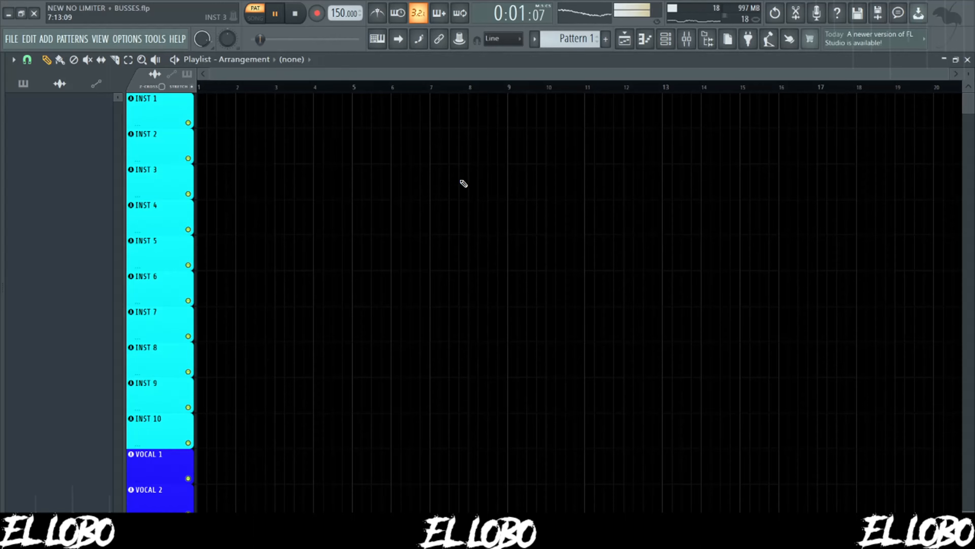
key("space")
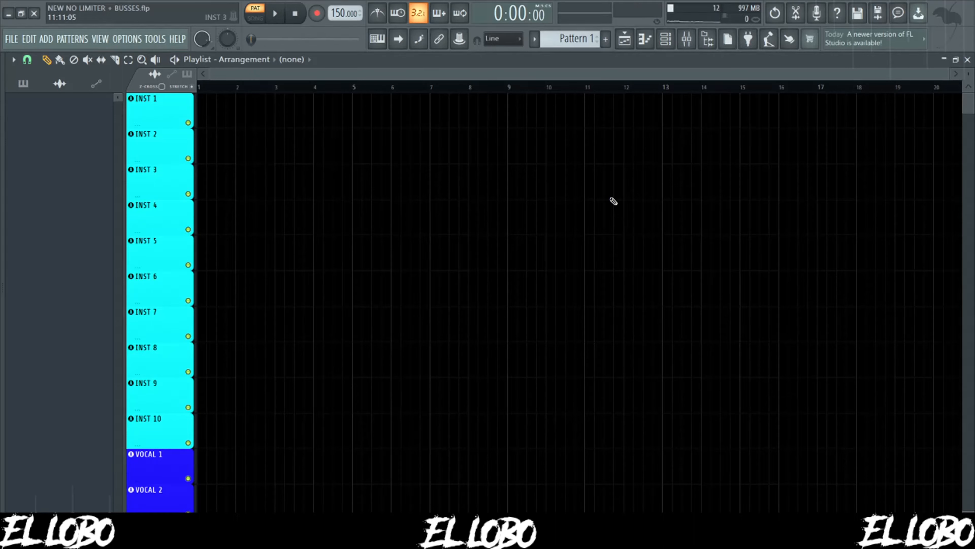